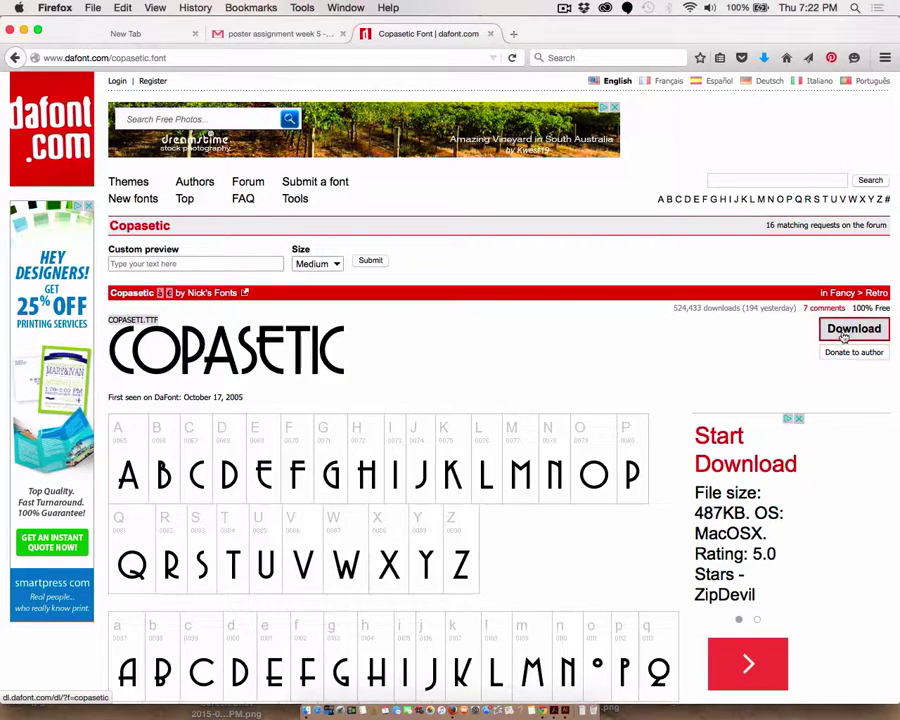
Step: Download the Copasetic font and save copasetic.zip in the Fonts folder
{"action": "left_click", "coordinate": [849, 330]}
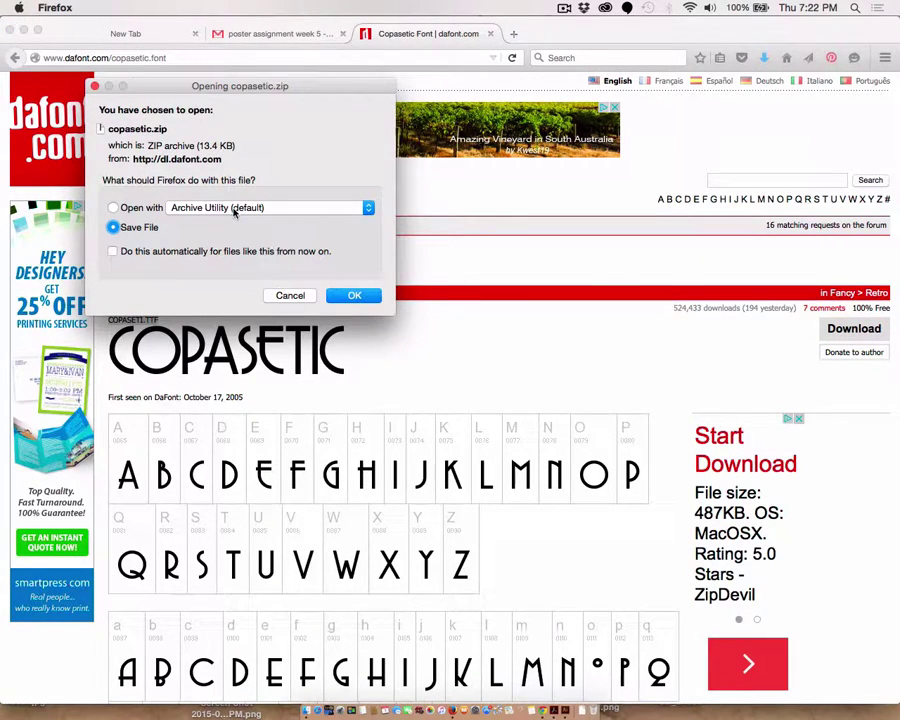
{"action": "left_click", "coordinate": [236, 210]}
{"action": "left_click", "coordinate": [236, 224]}
{"action": "left_click", "coordinate": [352, 294]}
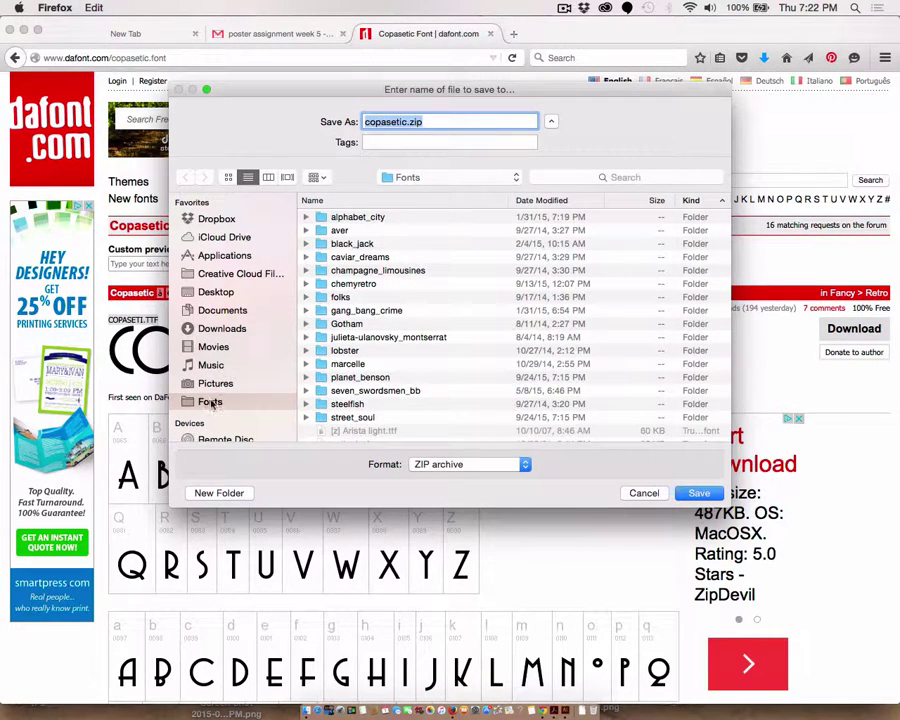
{"action": "left_click", "coordinate": [699, 492]}
{"action": "left_click", "coordinate": [700, 493]}
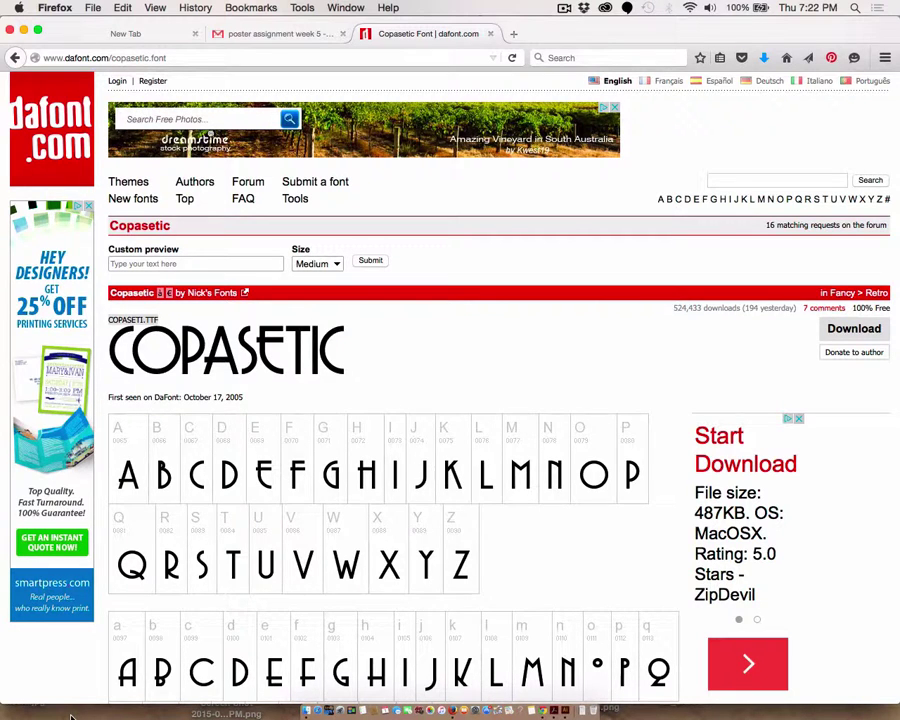
Step: Open the Fonts folder in a new Finder window and extract copasetic.zip
{"action": "key", "text": "super+h"}
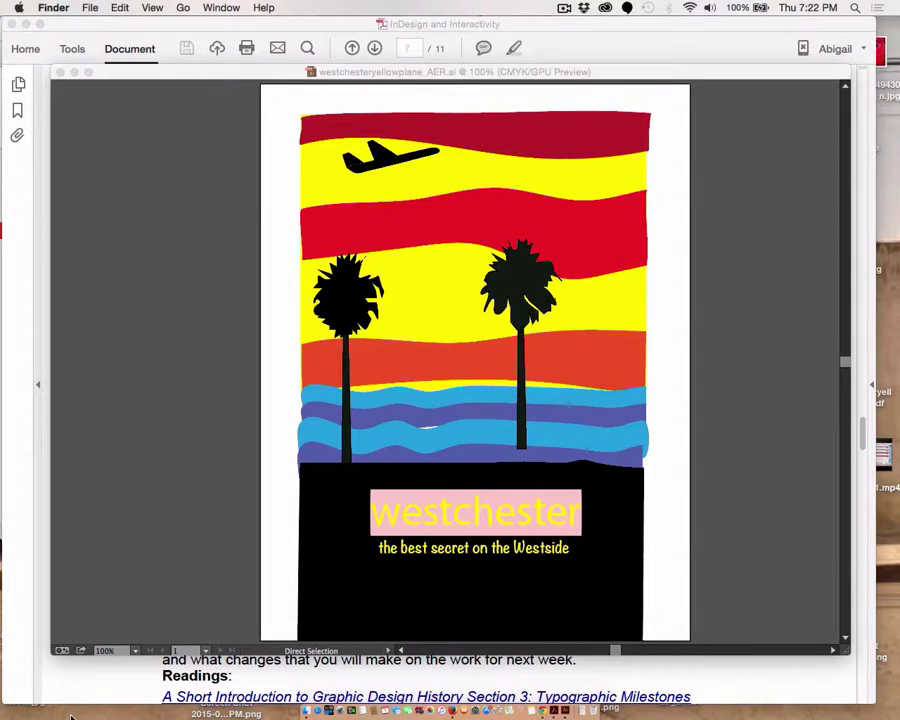
{"action": "key", "text": "super+n"}
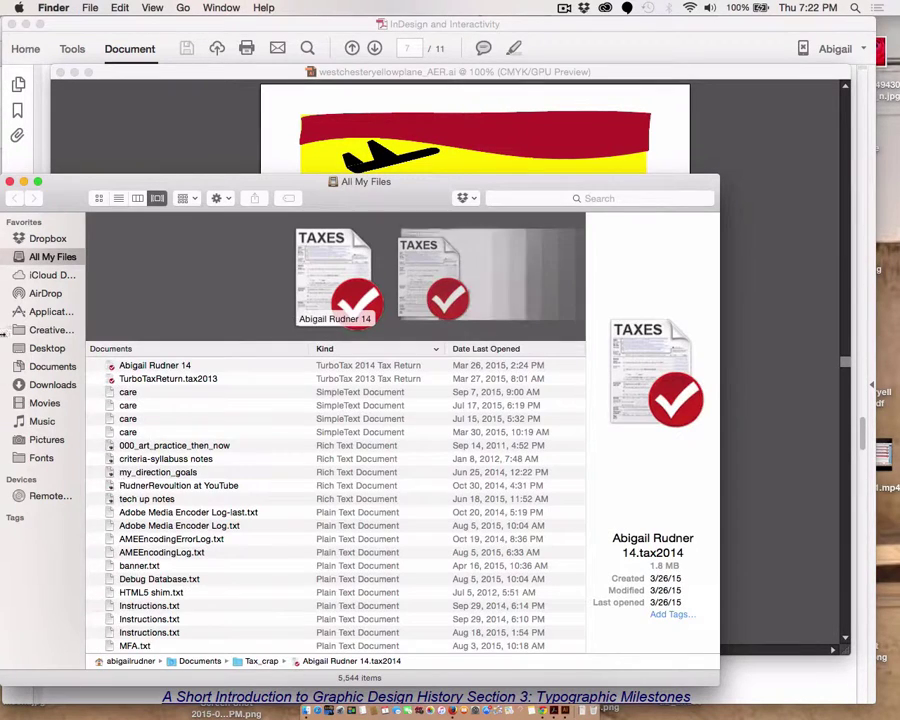
{"action": "left_click_drag", "start_coordinate": [35, 401], "coordinate": [100, 268]}
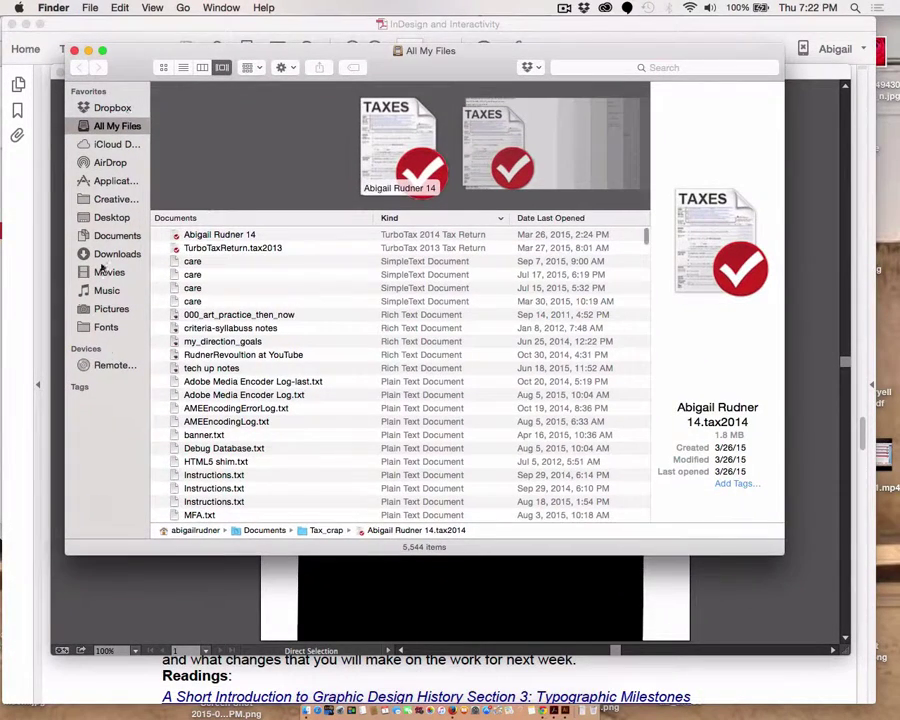
{"action": "left_click", "coordinate": [104, 327]}
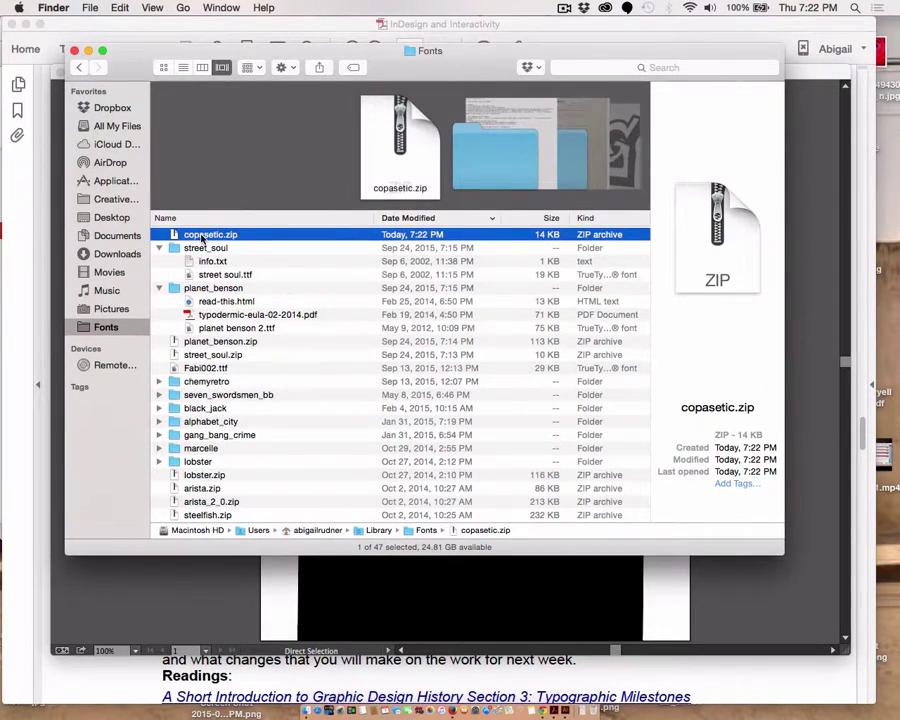
{"action": "double_click", "coordinate": [205, 235]}
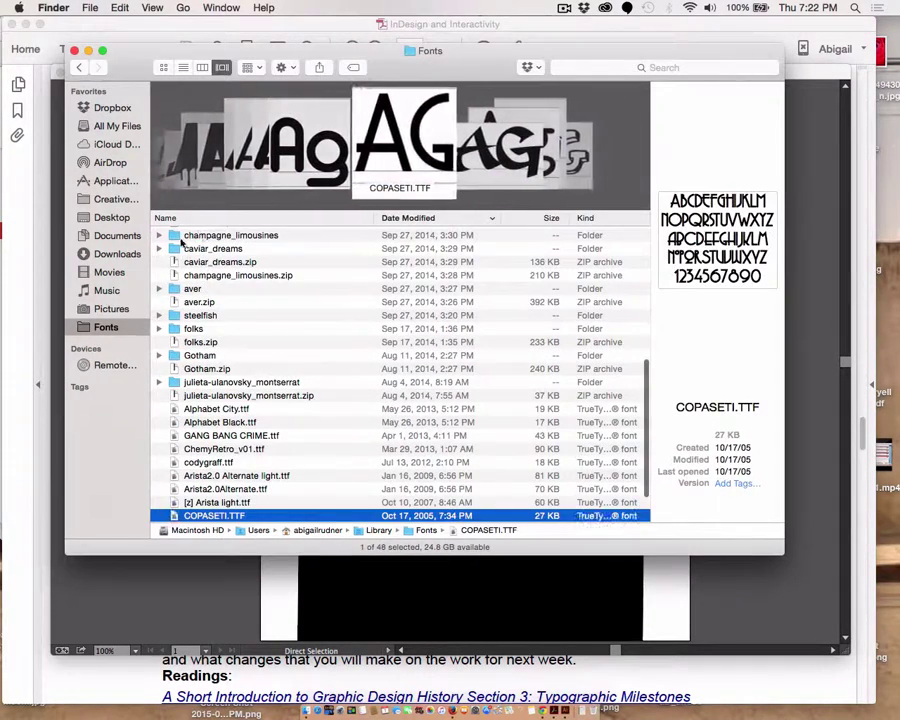
Step: Open COPASETI.TTF in Font Book, and switch to the westchesteryellowplane_AER.ai poster in Illustrator
{"action": "scroll", "coordinate": [189, 400], "scroll_direction": "down", "scroll_amount": 3}
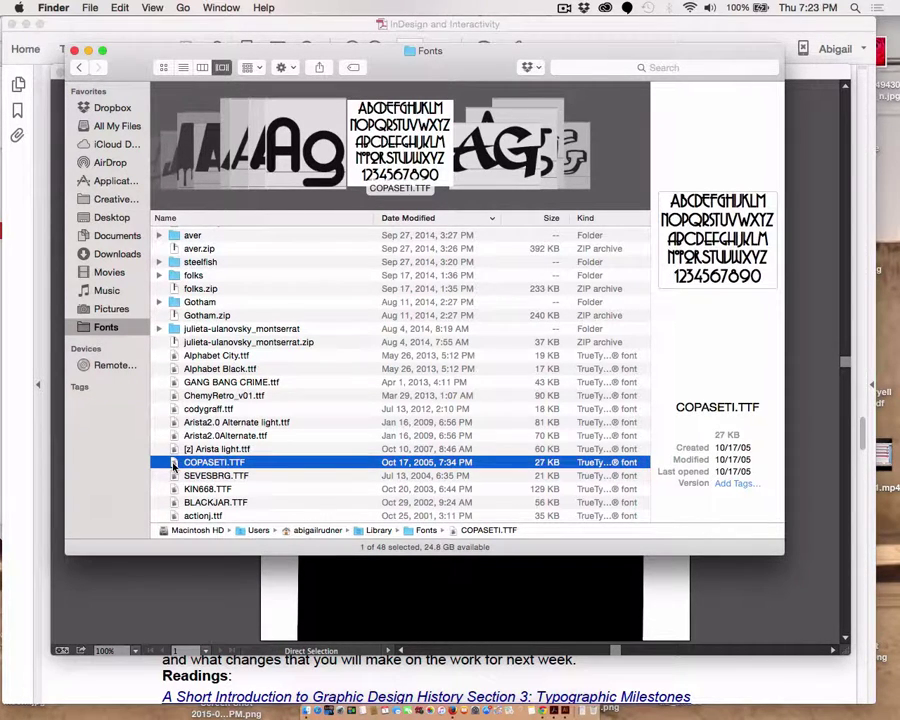
{"action": "double_click", "coordinate": [173, 463]}
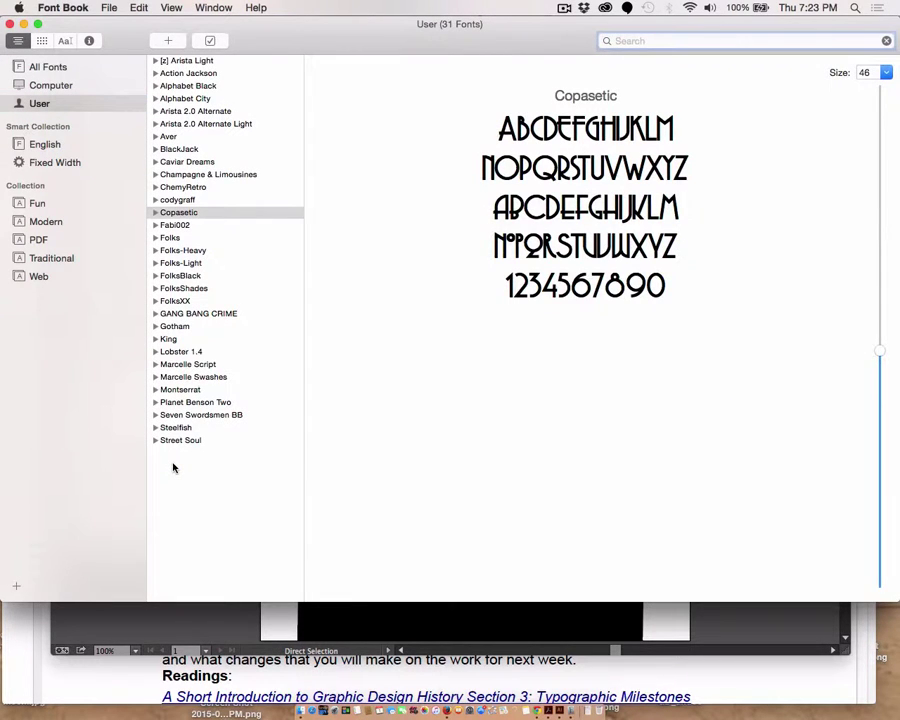
{"action": "left_click", "coordinate": [155, 630]}
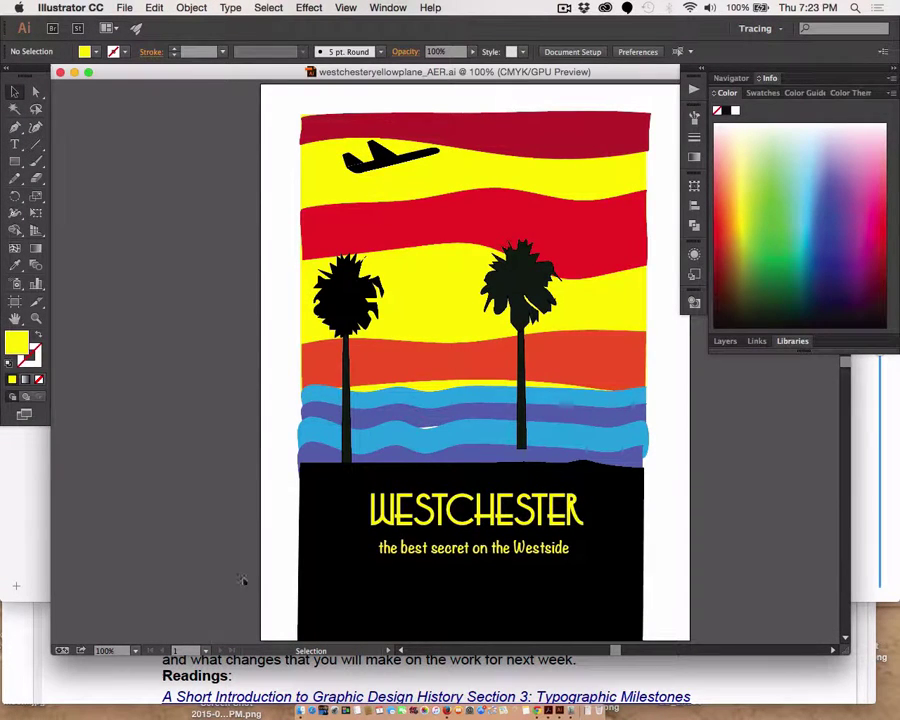
Step: Adjust the lower-edge anchor point of the upper purple wave to close the white gap between the waves
{"action": "scroll", "coordinate": [487, 573], "scroll_direction": "up", "scroll_amount": 1}
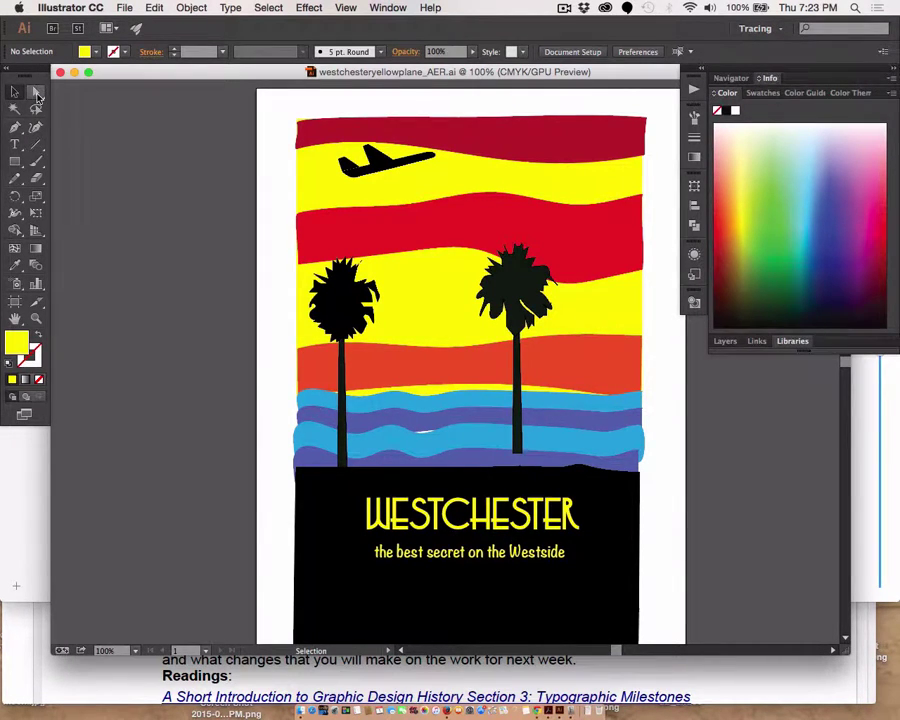
{"action": "left_click", "coordinate": [36, 93]}
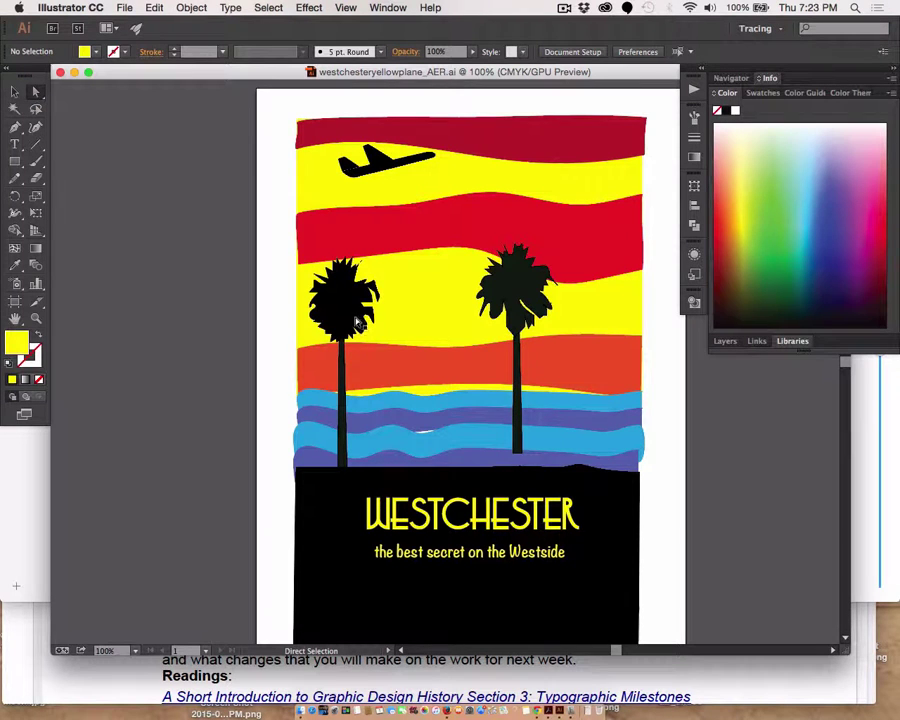
{"action": "left_click", "coordinate": [418, 430]}
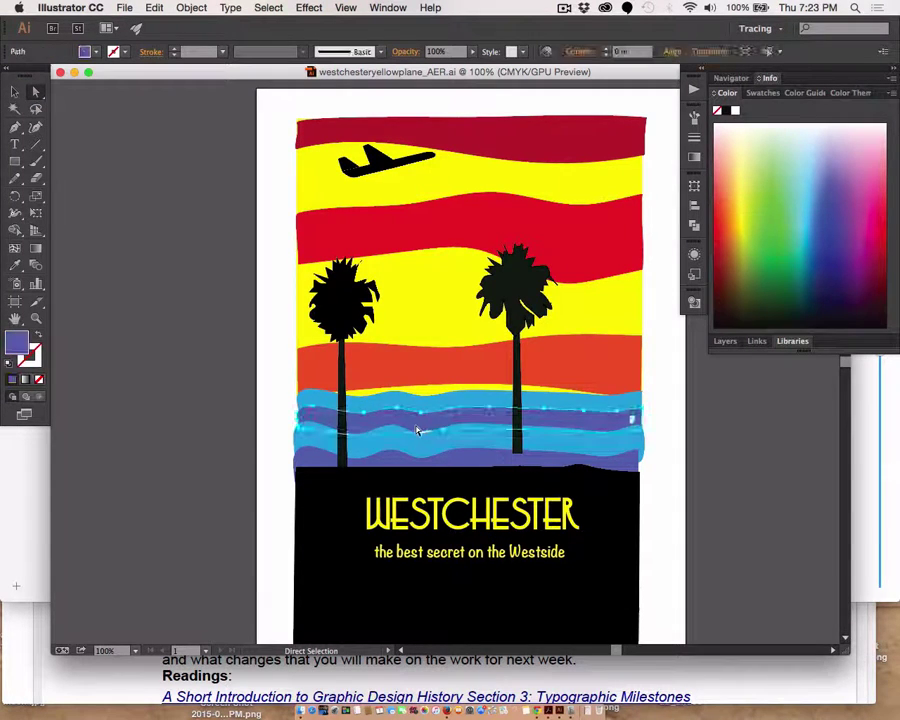
{"action": "left_click", "coordinate": [447, 432]}
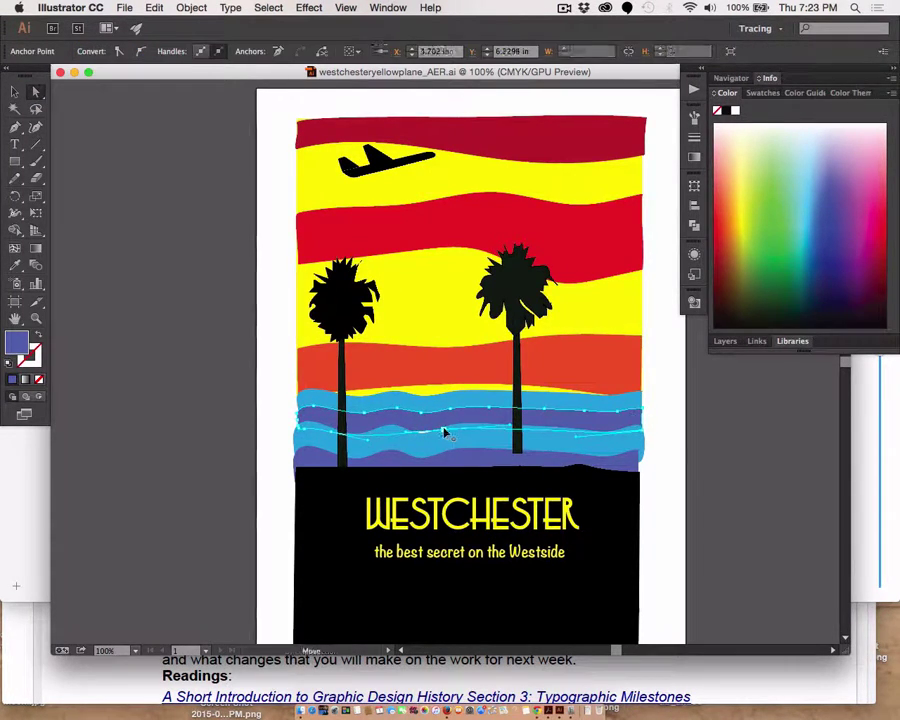
{"action": "left_click", "coordinate": [177, 474]}
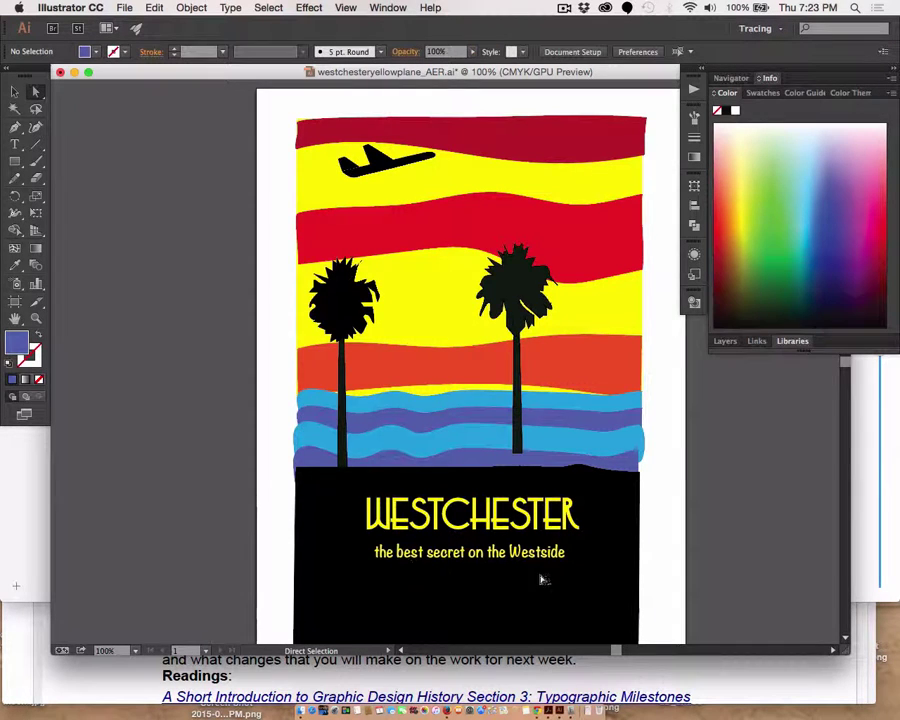
Step: Scale the black block behind the poster text down slightly from its upper edge to leave a white margin beneath it
{"action": "scroll", "coordinate": [535, 530], "scroll_direction": "down", "scroll_amount": 3}
{"action": "scroll", "coordinate": [518, 552], "scroll_direction": "up", "scroll_amount": 3}
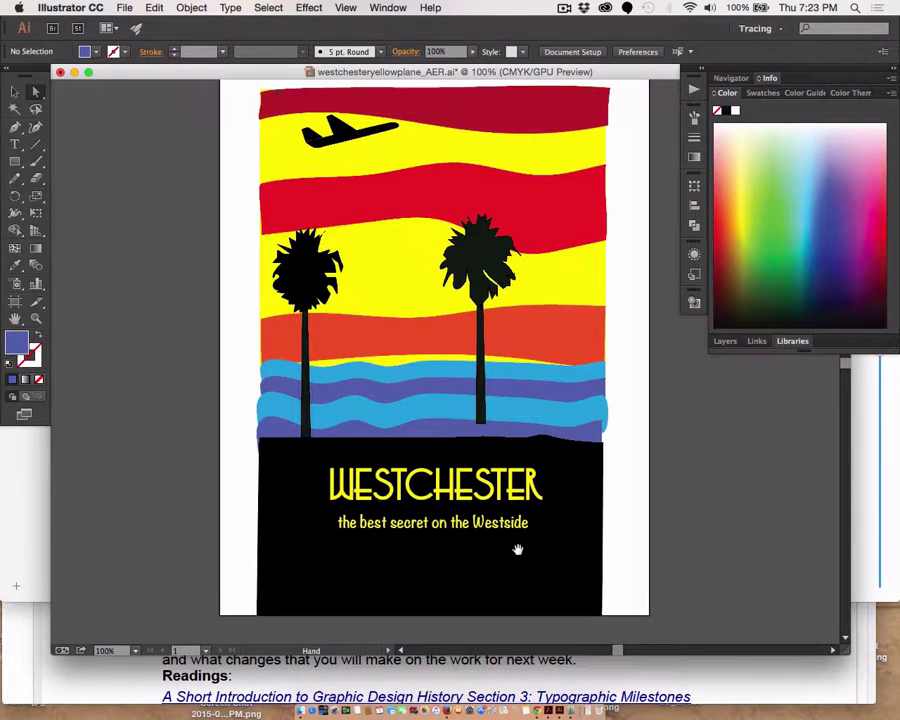
{"action": "scroll", "coordinate": [518, 552], "scroll_direction": "left", "scroll_amount": 3}
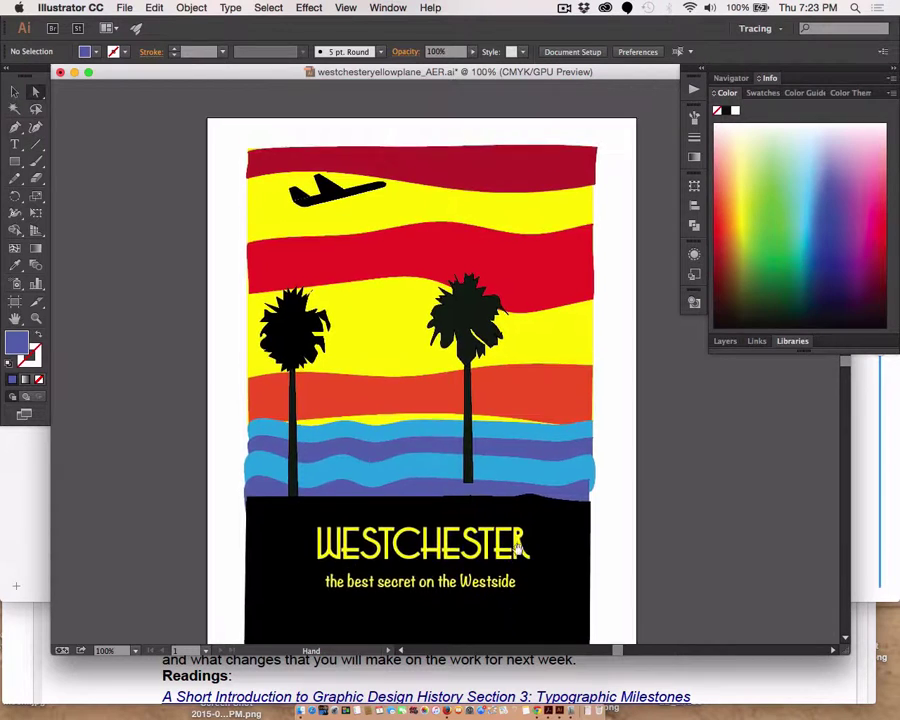
{"action": "scroll", "coordinate": [518, 549], "scroll_direction": "down", "scroll_amount": 1}
{"action": "left_click", "coordinate": [472, 563]}
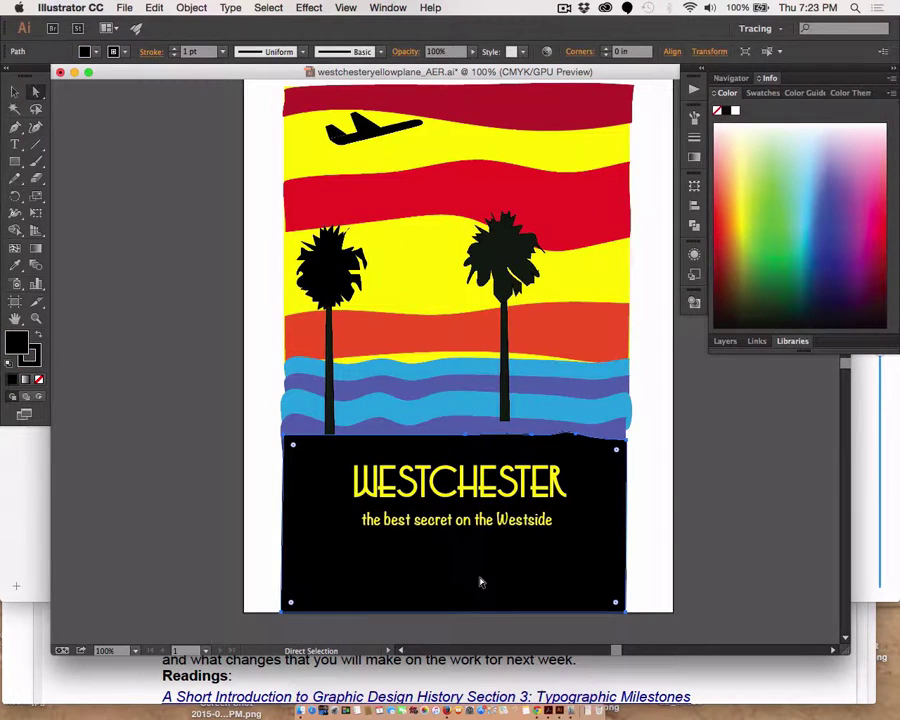
{"action": "key", "text": "s"}
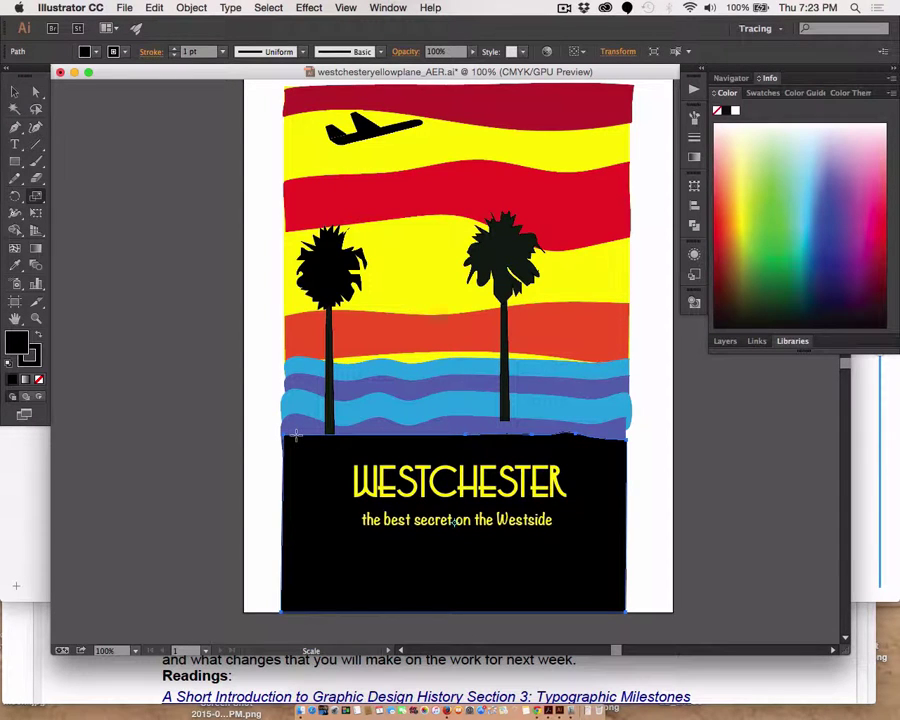
{"action": "left_click", "coordinate": [360, 439]}
{"action": "left_click_drag", "start_coordinate": [460, 629], "coordinate": [457, 607]}
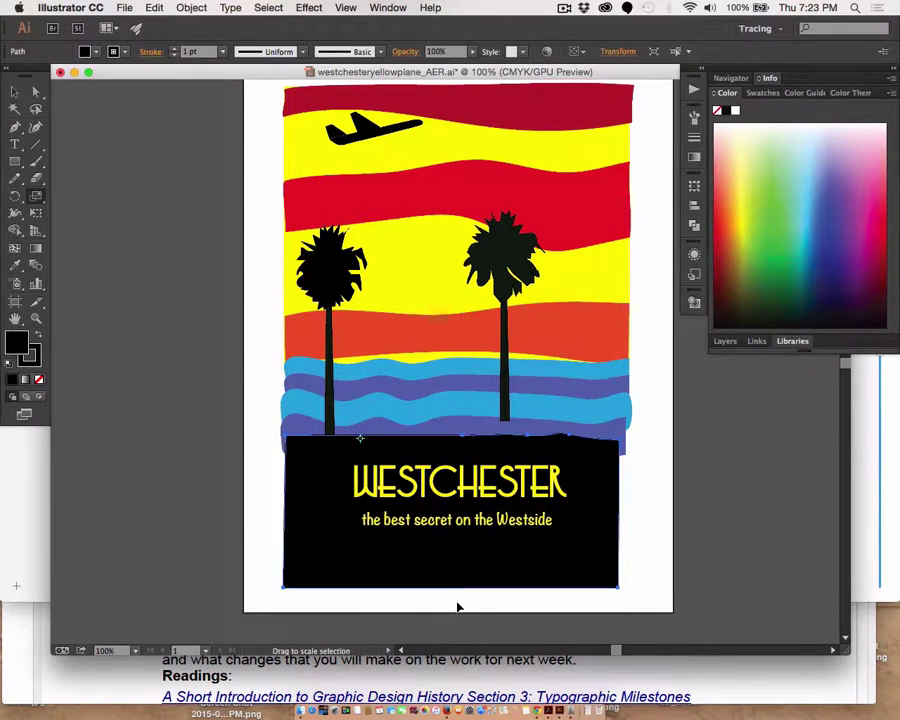
Step: Lower the black block's upper edge to shorten it, and move the block up to meet the purple wave
{"action": "scroll", "coordinate": [456, 600], "scroll_direction": "up", "scroll_amount": 2}
{"action": "scroll", "coordinate": [456, 600], "scroll_direction": "down", "scroll_amount": 3}
{"action": "scroll", "coordinate": [455, 604], "scroll_direction": "up", "scroll_amount": 1}
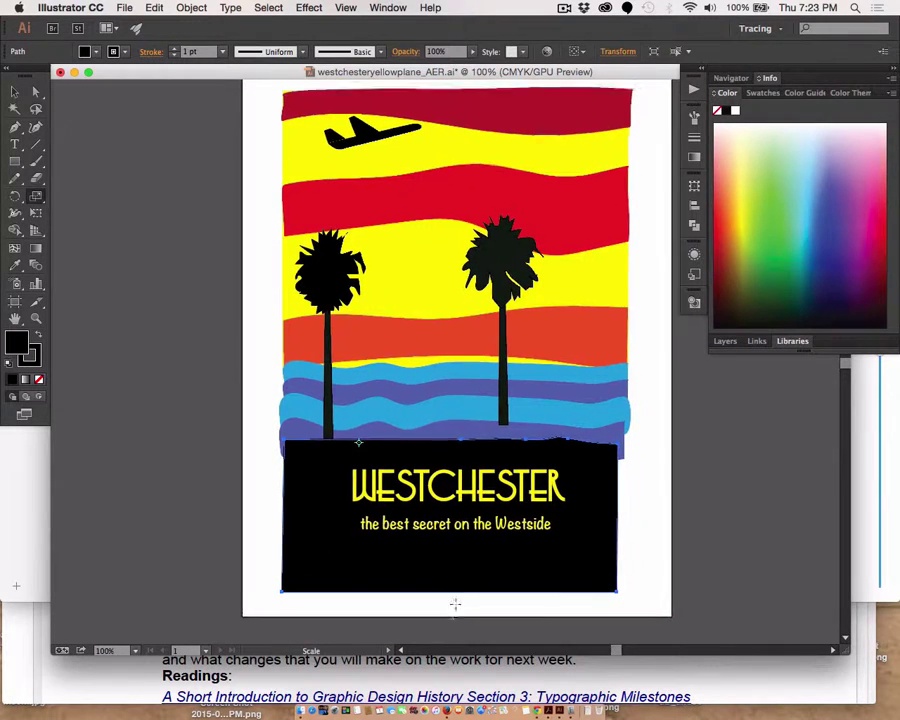
{"action": "scroll", "coordinate": [455, 604], "scroll_direction": "up", "scroll_amount": 3}
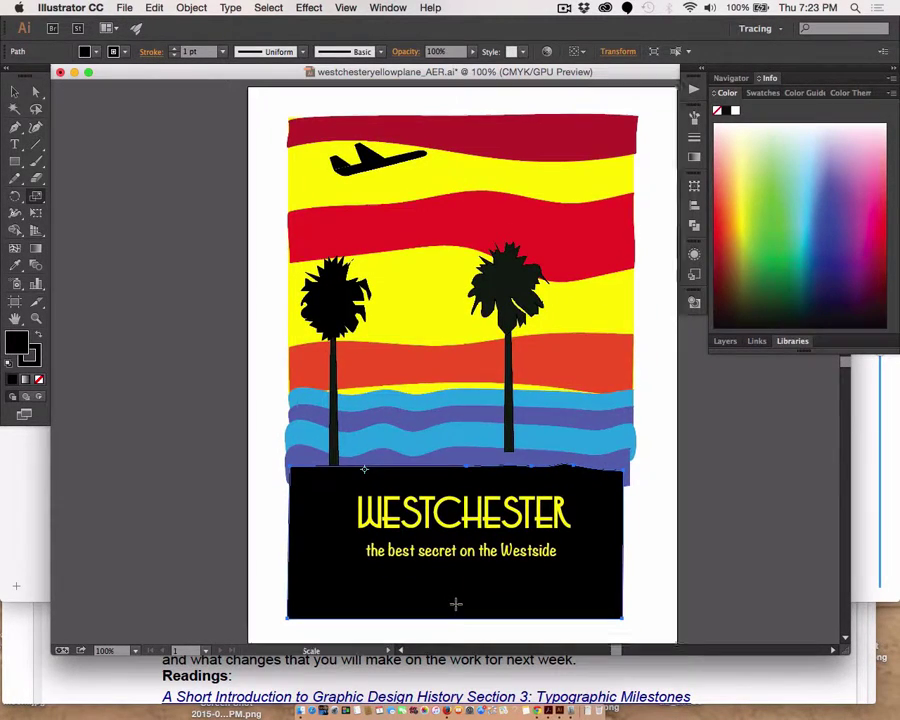
{"action": "scroll", "coordinate": [455, 604], "scroll_direction": "right", "scroll_amount": 2}
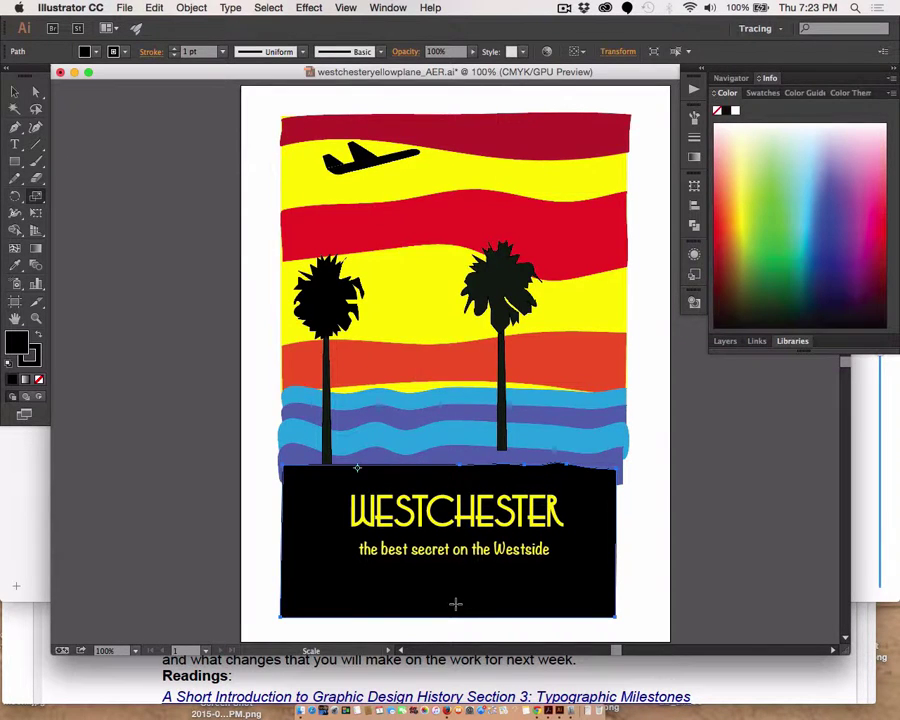
{"action": "scroll", "coordinate": [456, 604], "scroll_direction": "down", "scroll_amount": 1}
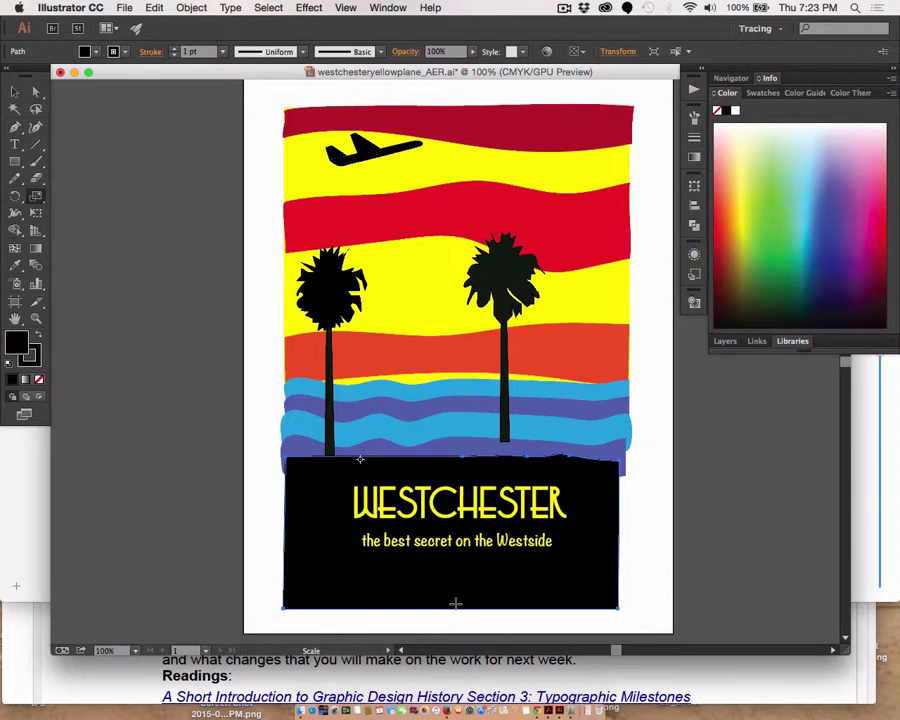
{"action": "scroll", "coordinate": [455, 604], "scroll_direction": "up", "scroll_amount": 1}
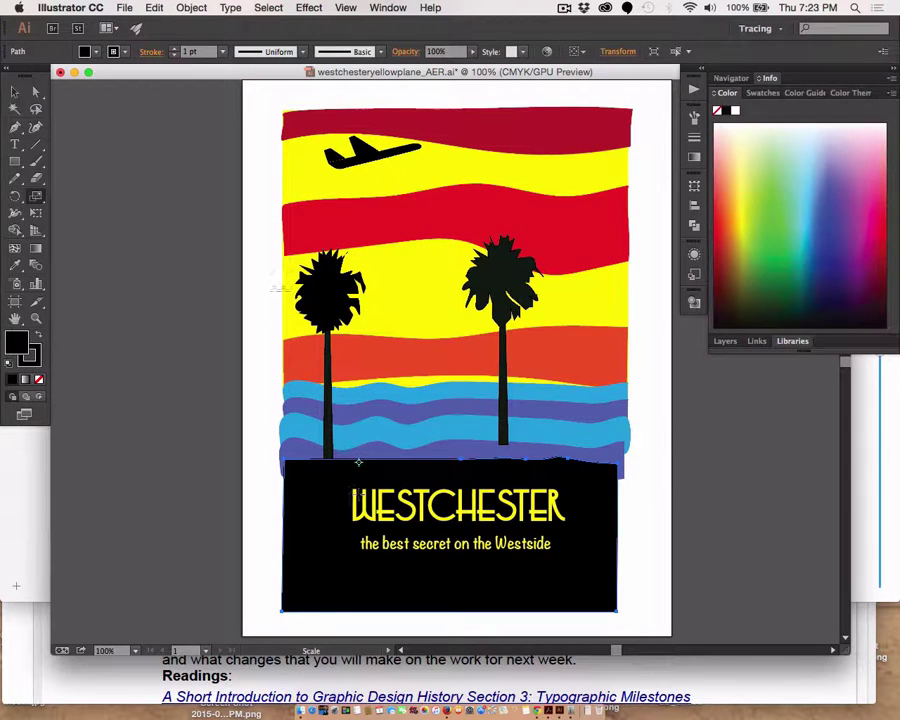
{"action": "left_click", "coordinate": [15, 91]}
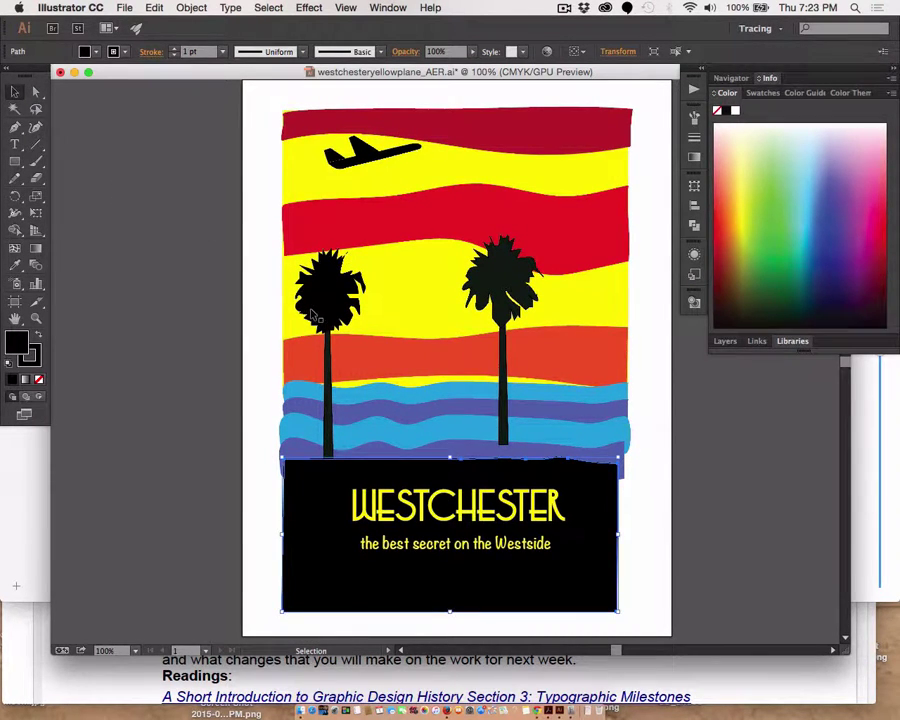
{"action": "scroll", "coordinate": [290, 460], "scroll_direction": "up", "scroll_amount": 2}
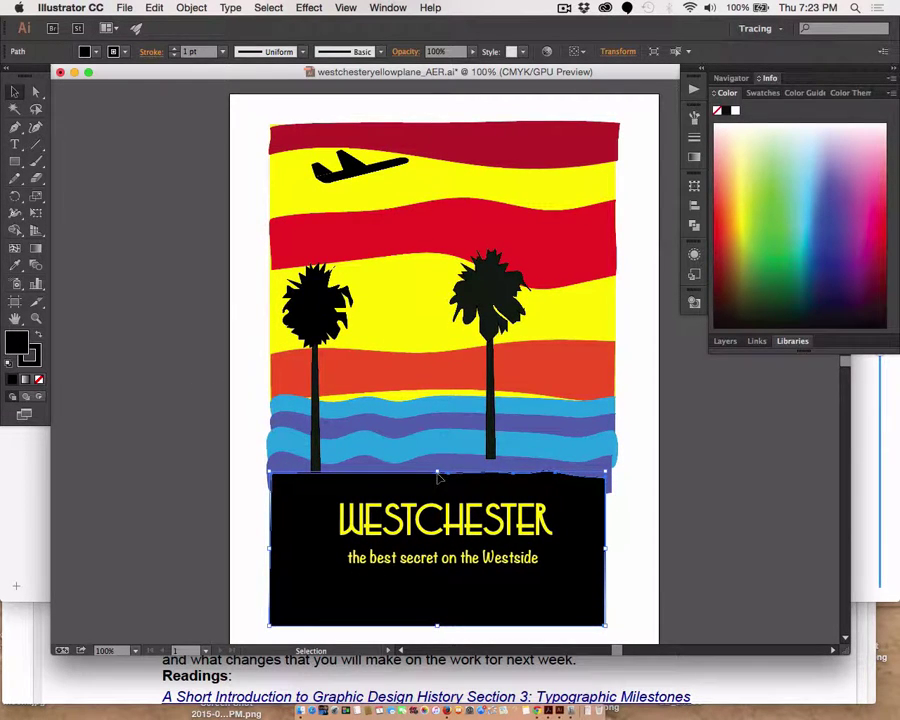
{"action": "left_click_drag", "start_coordinate": [437, 469], "coordinate": [449, 502]}
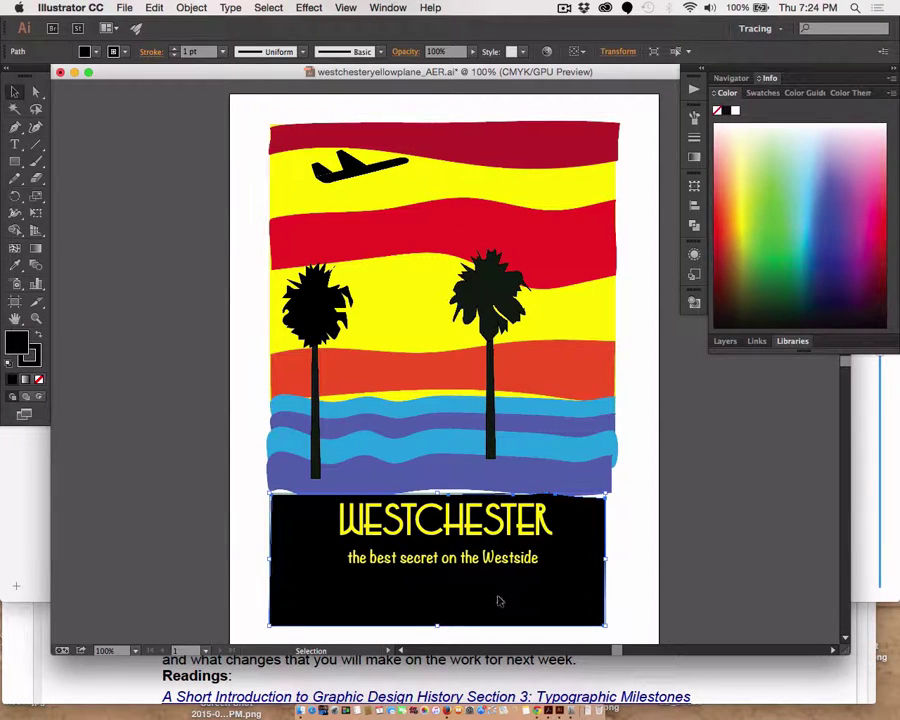
{"action": "left_click_drag", "start_coordinate": [498, 599], "coordinate": [498, 585]}
{"action": "left_click", "coordinate": [644, 580]}
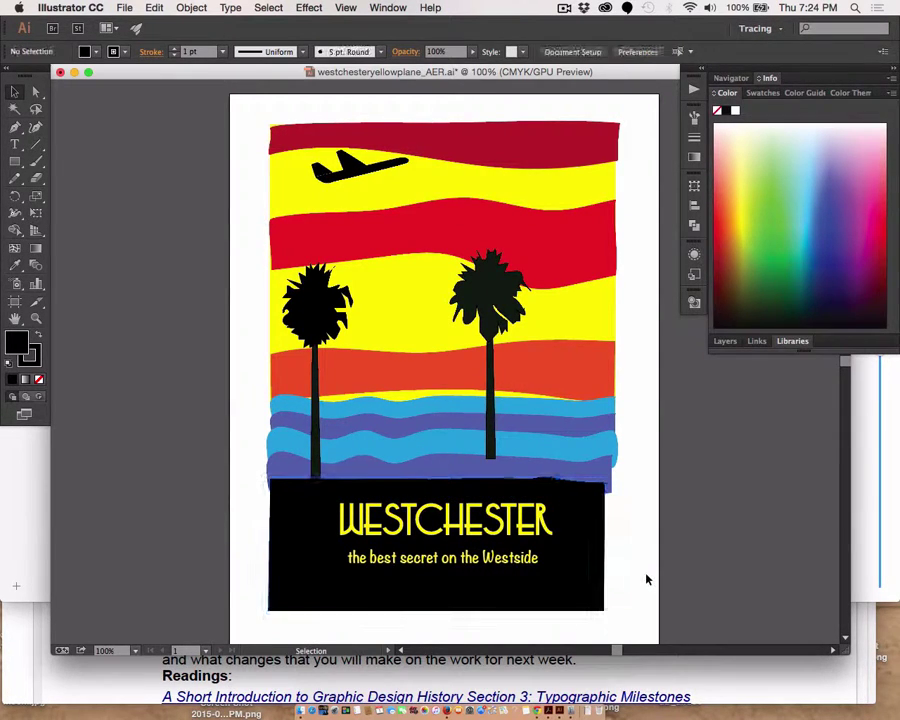
Step: Move the WESTCHESTER title toward the black block's upper-left corner and enlarge it to span nearly the block's width
{"action": "scroll", "coordinate": [508, 572], "scroll_direction": "up", "scroll_amount": 3}
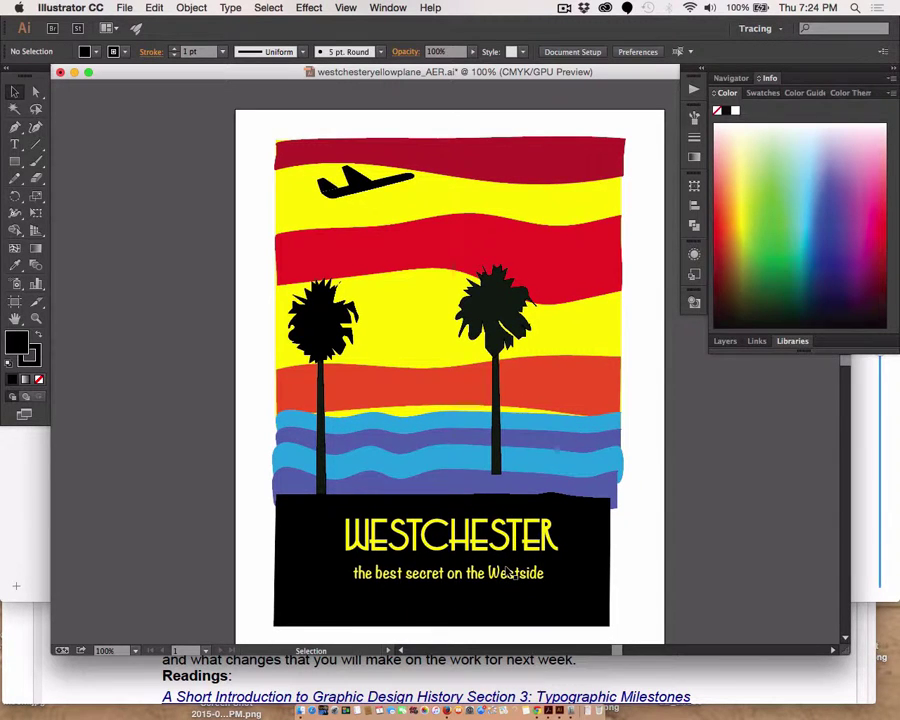
{"action": "left_click", "coordinate": [403, 540]}
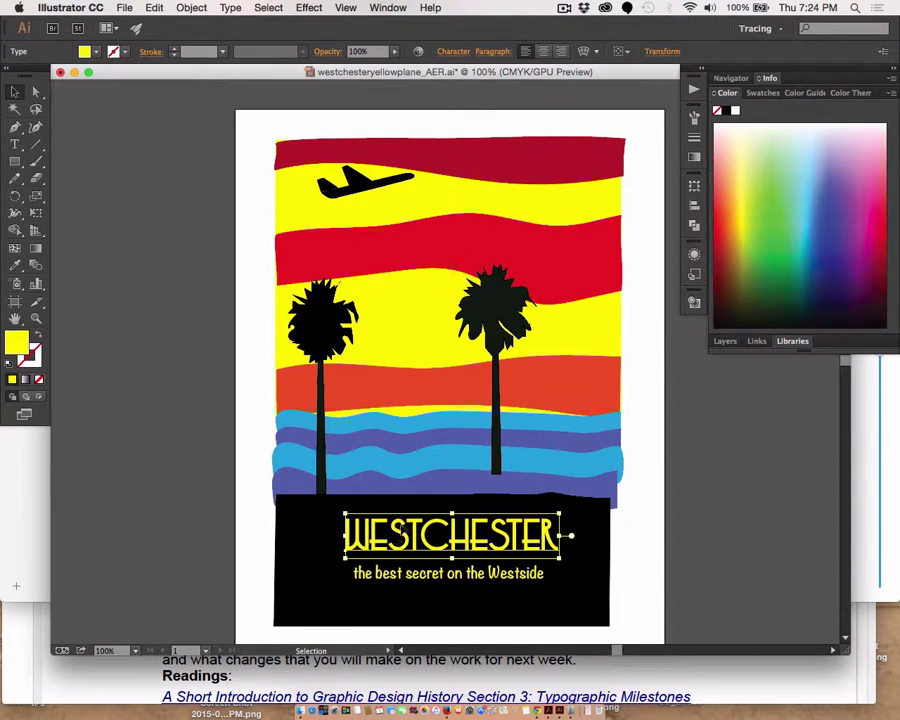
{"action": "left_click_drag", "start_coordinate": [401, 535], "coordinate": [354, 528]}
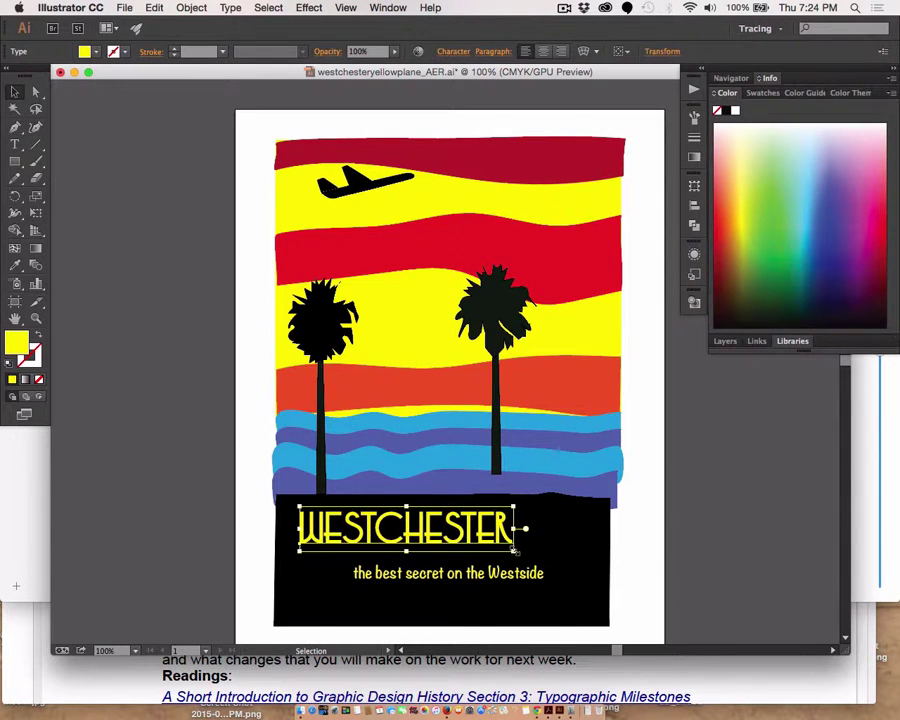
{"action": "left_click_drag", "start_coordinate": [514, 549], "coordinate": [588, 566]}
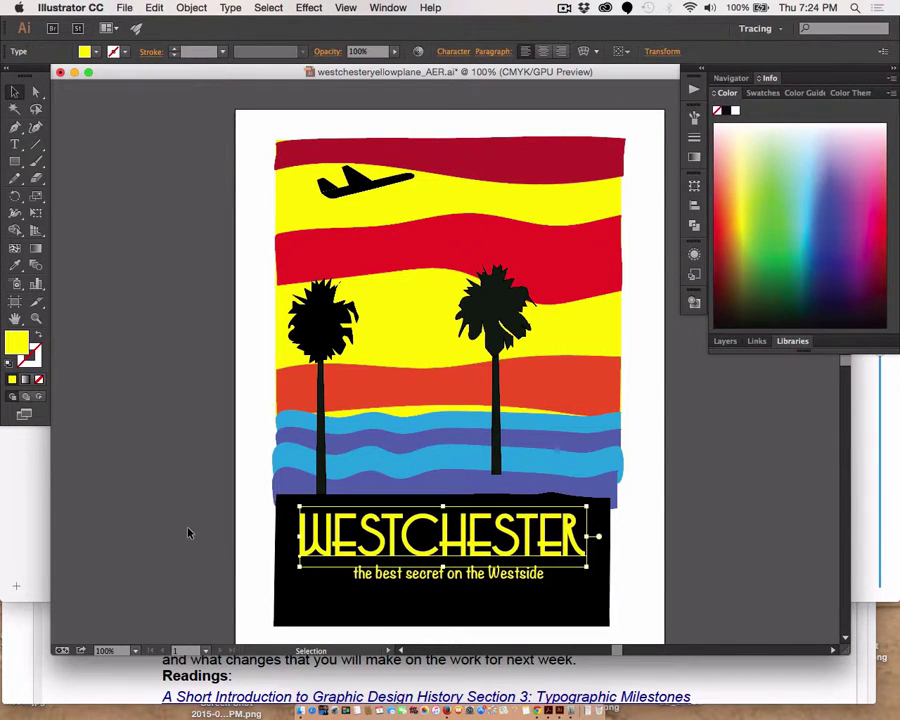
{"action": "left_click", "coordinate": [190, 532]}
Step: Move the tagline under the WESTCHESTER title so that its beginning aligns with the title's first letter
{"action": "left_click_drag", "start_coordinate": [355, 575], "coordinate": [301, 571]}
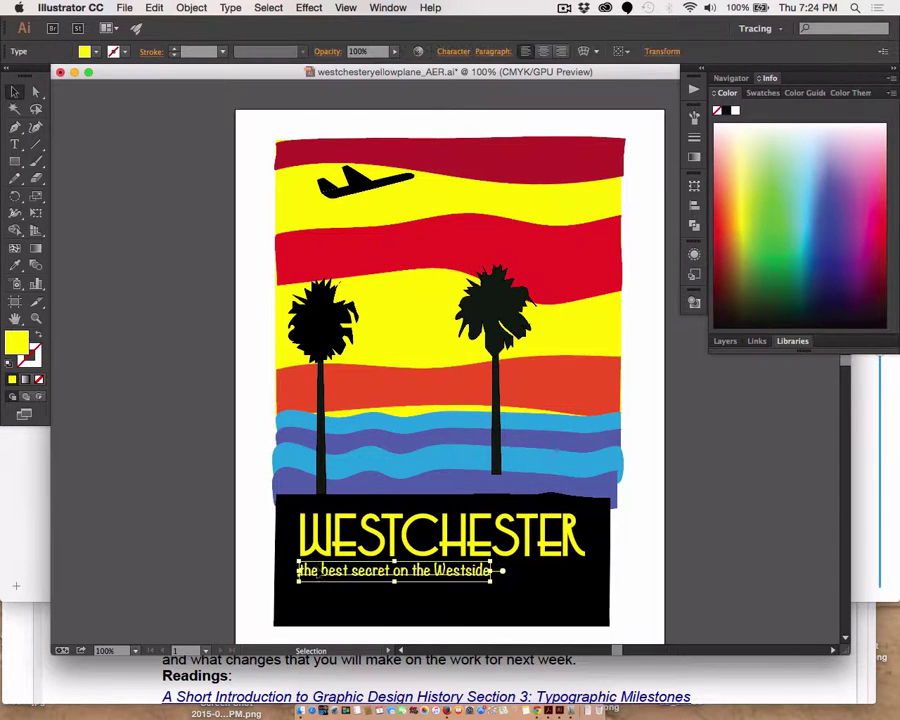
{"action": "left_click", "coordinate": [190, 578]}
{"action": "key", "text": "c"}
{"action": "left_click", "coordinate": [184, 416]}
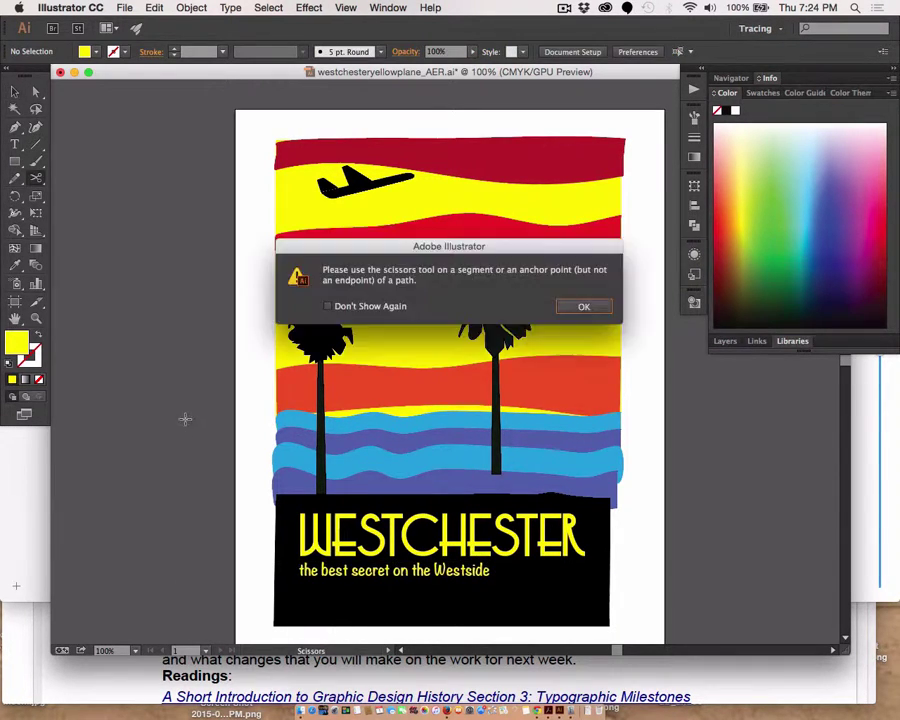
{"action": "left_click", "coordinate": [583, 306]}
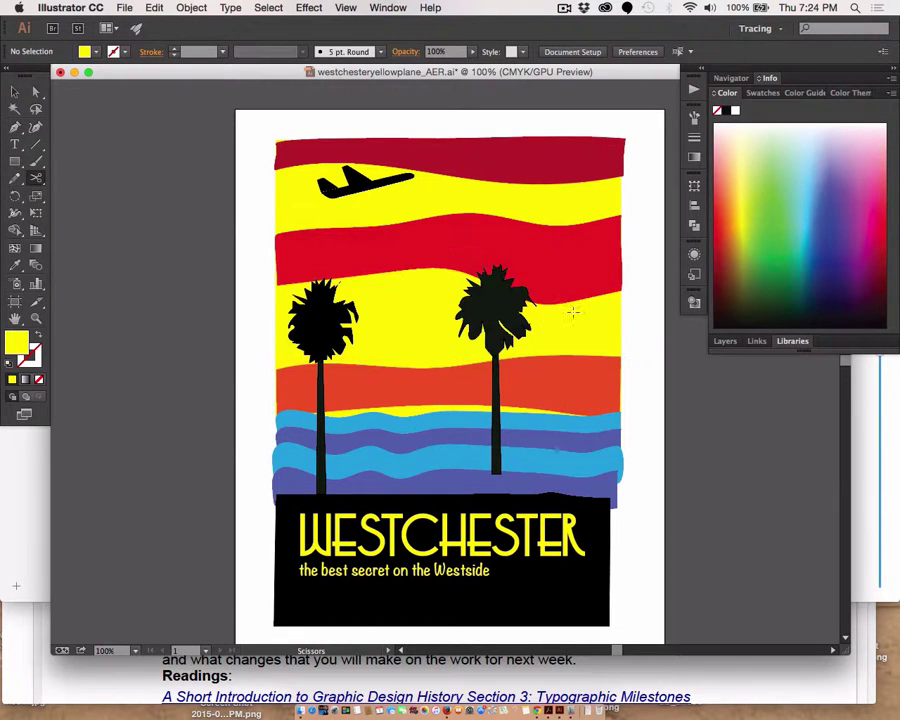
{"action": "left_click", "coordinate": [145, 416]}
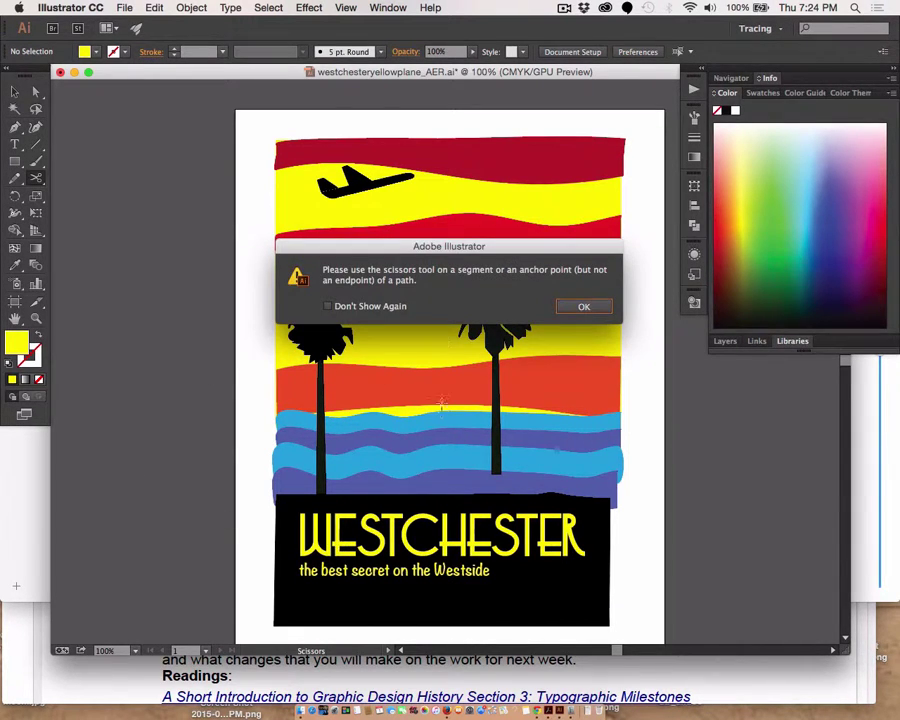
{"action": "left_click", "coordinate": [565, 310]}
{"action": "left_click", "coordinate": [15, 91]}
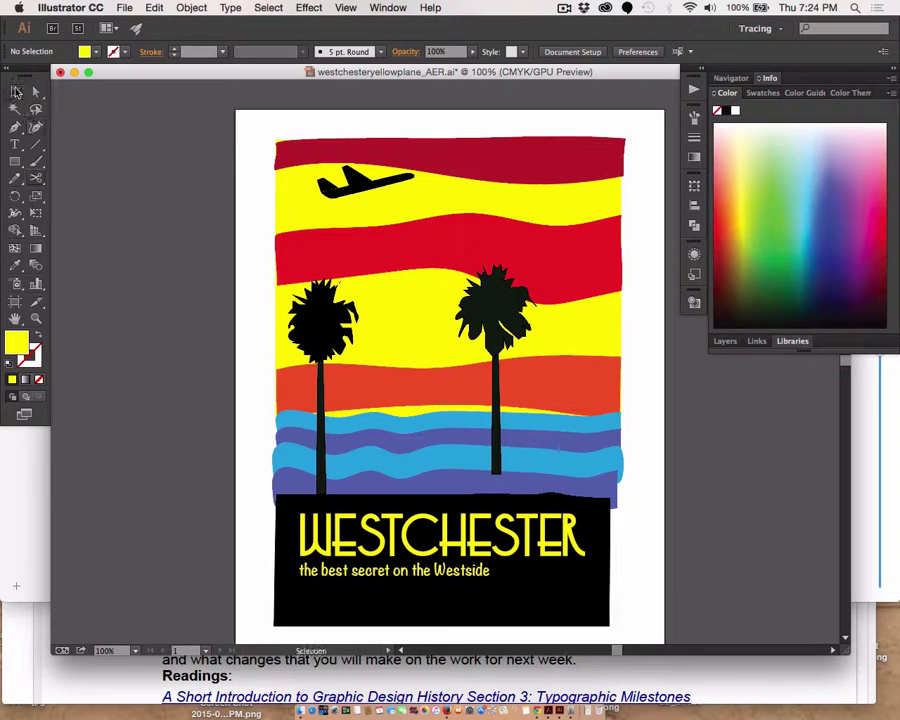
Step: Select all the tagline text and change its font to Malayalam Sangam MN
{"action": "left_click", "coordinate": [349, 572]}
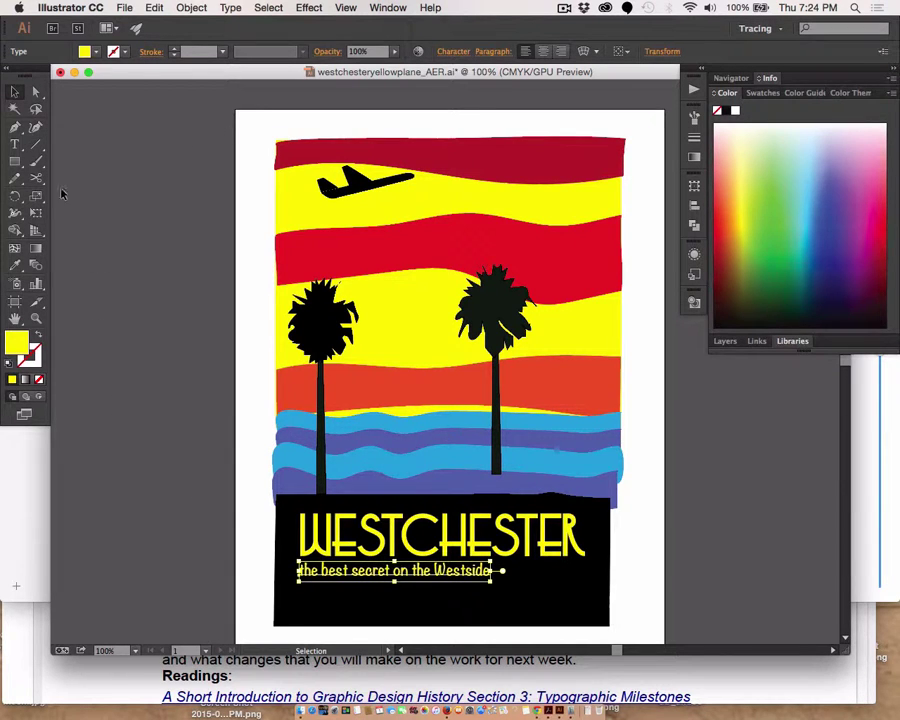
{"action": "left_click", "coordinate": [15, 144]}
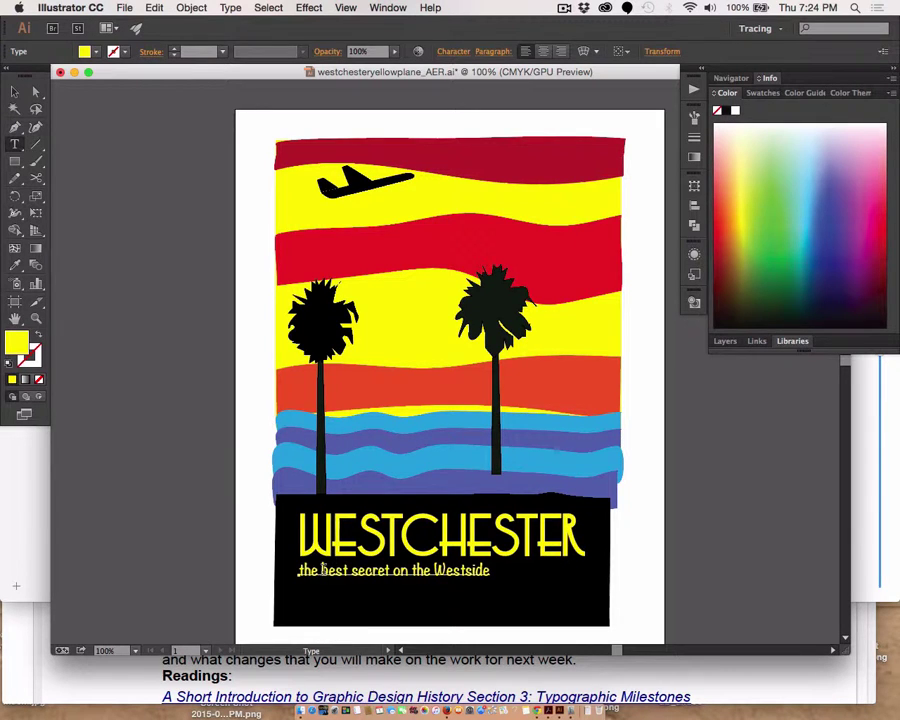
{"action": "left_click", "coordinate": [322, 569]}
{"action": "triple_click", "coordinate": [322, 569]}
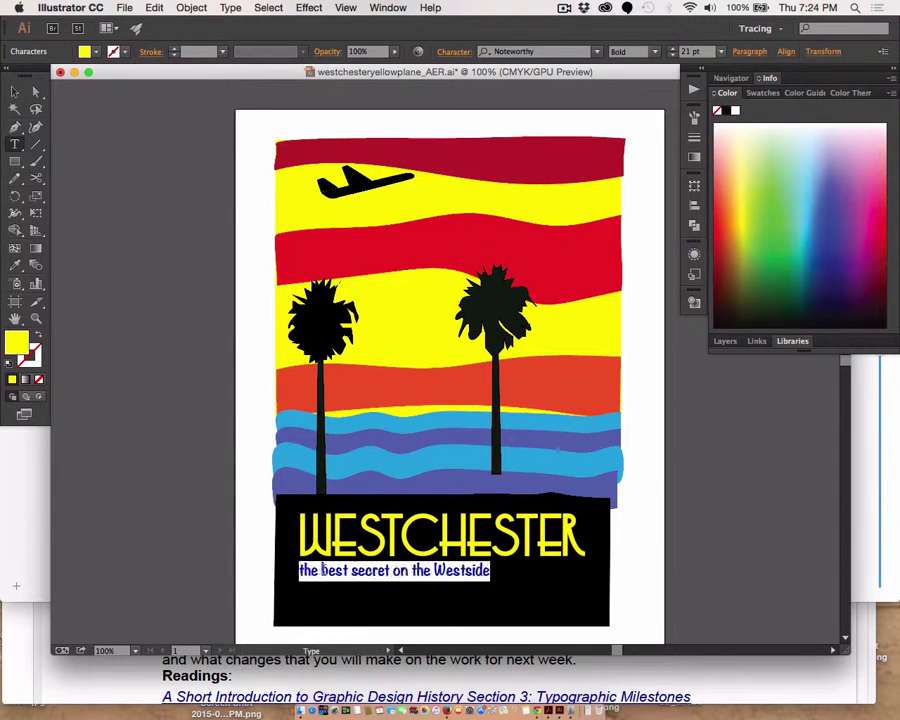
{"action": "left_click", "coordinate": [598, 52]}
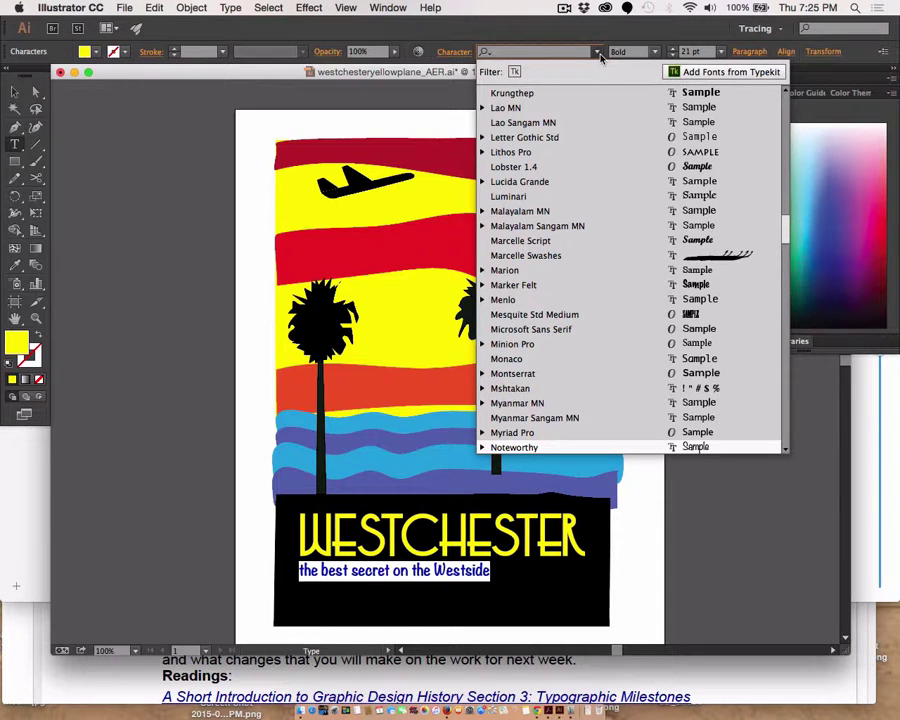
{"action": "left_click", "coordinate": [610, 230]}
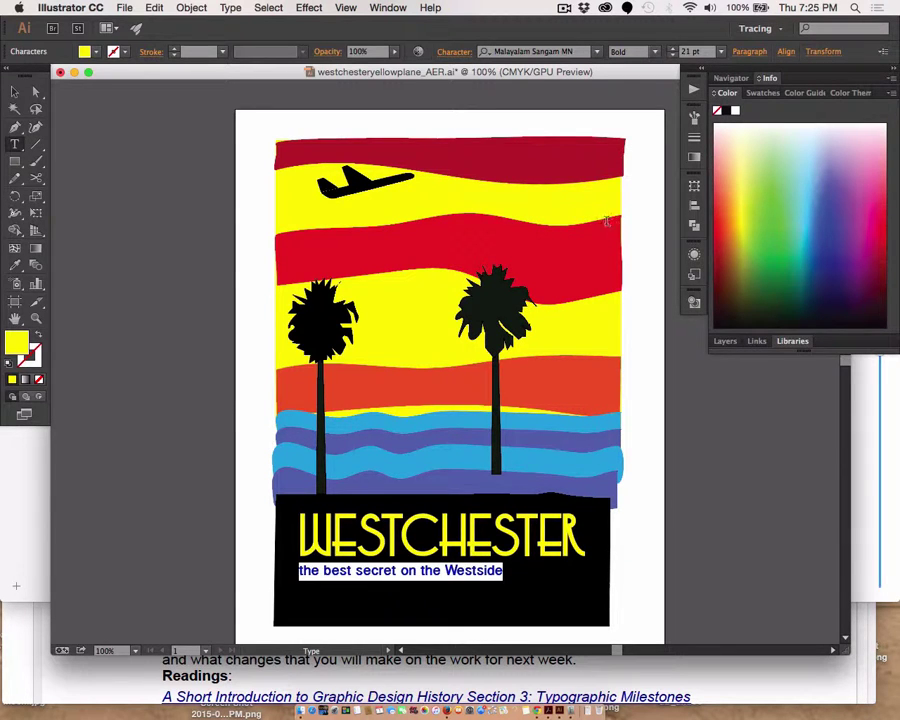
Step: Change the selected tagline's font to Fabi002
{"action": "left_click", "coordinate": [597, 51]}
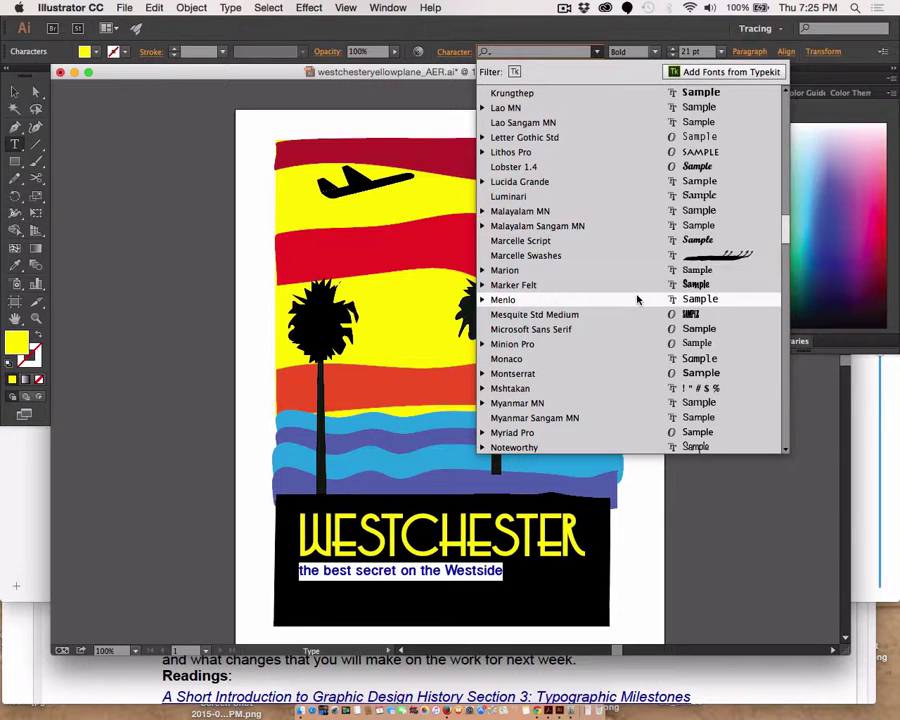
{"action": "scroll", "coordinate": [637, 299], "scroll_direction": "up", "scroll_amount": 5}
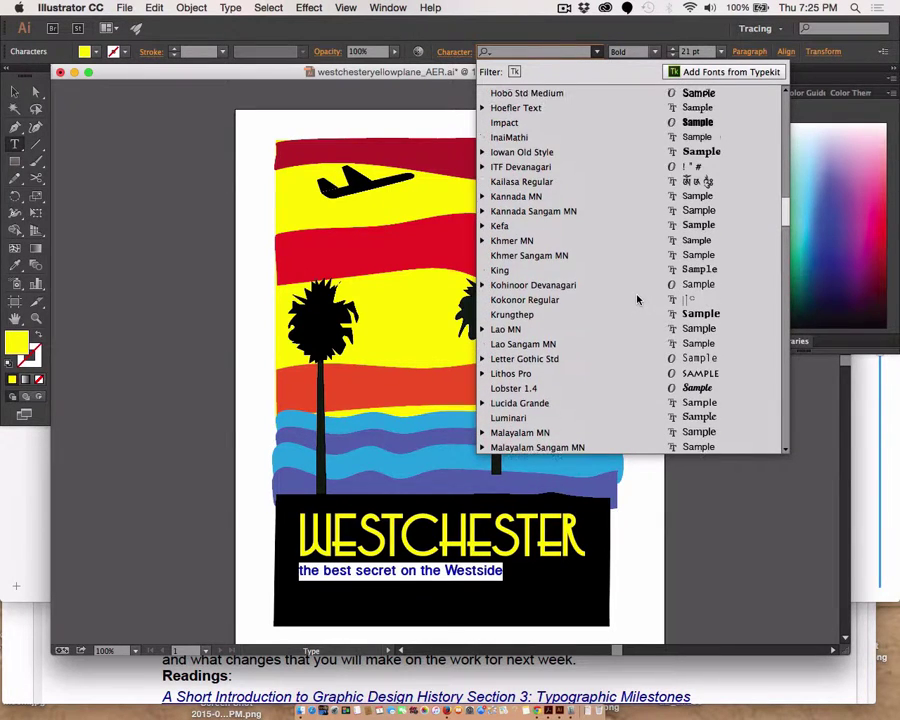
{"action": "scroll", "coordinate": [637, 299], "scroll_direction": "up", "scroll_amount": 7}
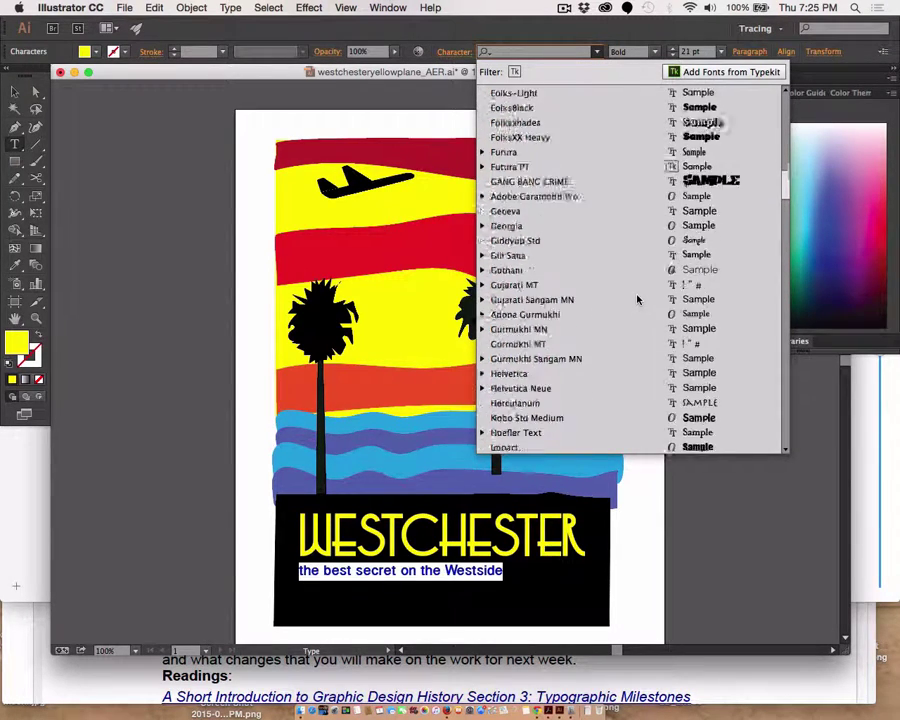
{"action": "scroll", "coordinate": [637, 299], "scroll_direction": "up", "scroll_amount": 3}
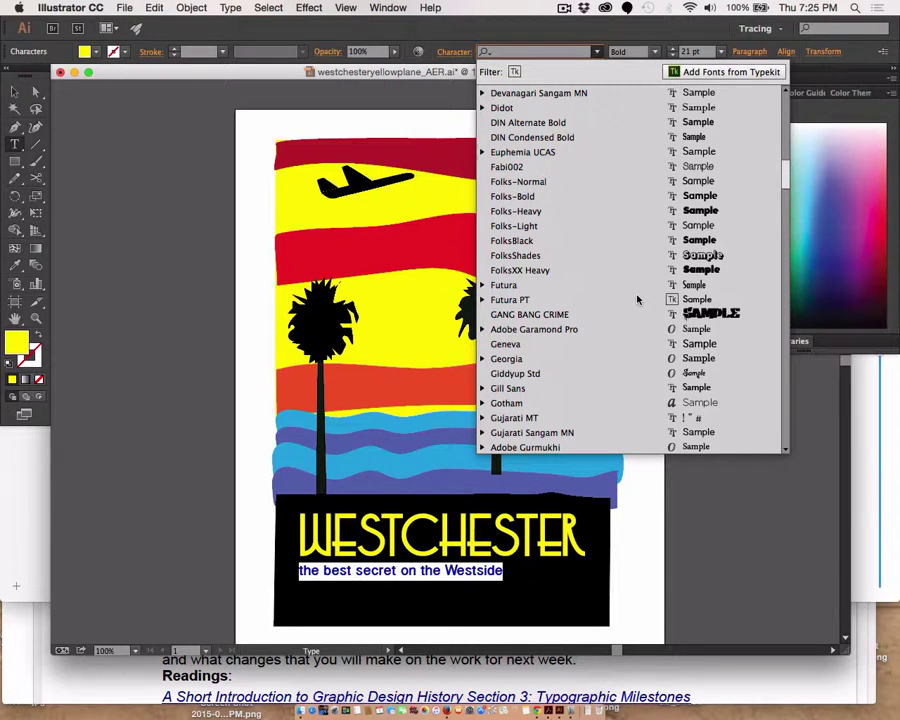
{"action": "left_click", "coordinate": [605, 166]}
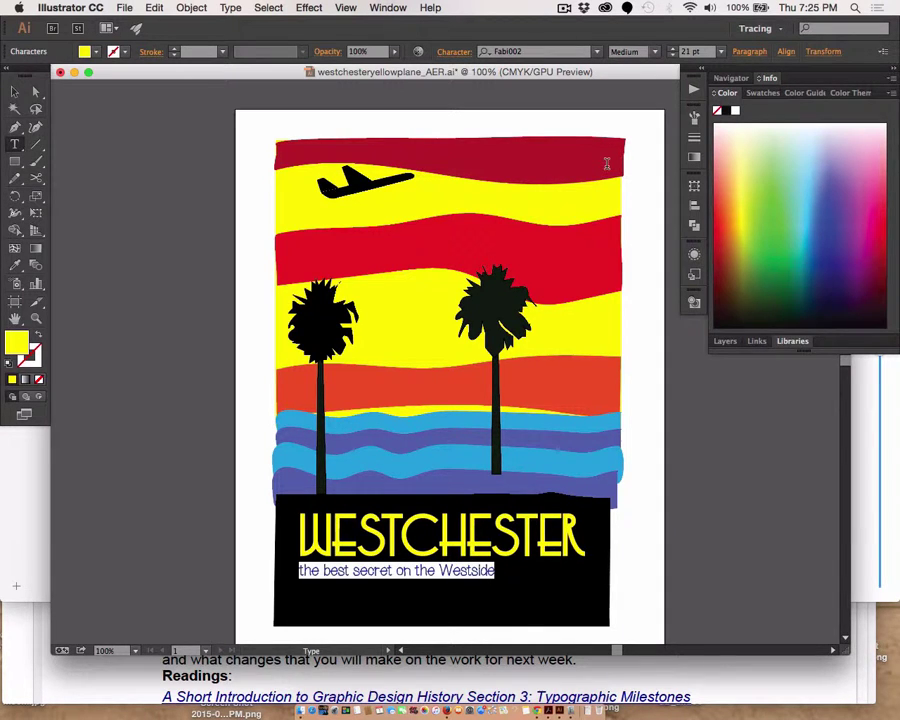
Step: Set the tagline's font to Futura PT Book and deselect the text
{"action": "left_click", "coordinate": [597, 51]}
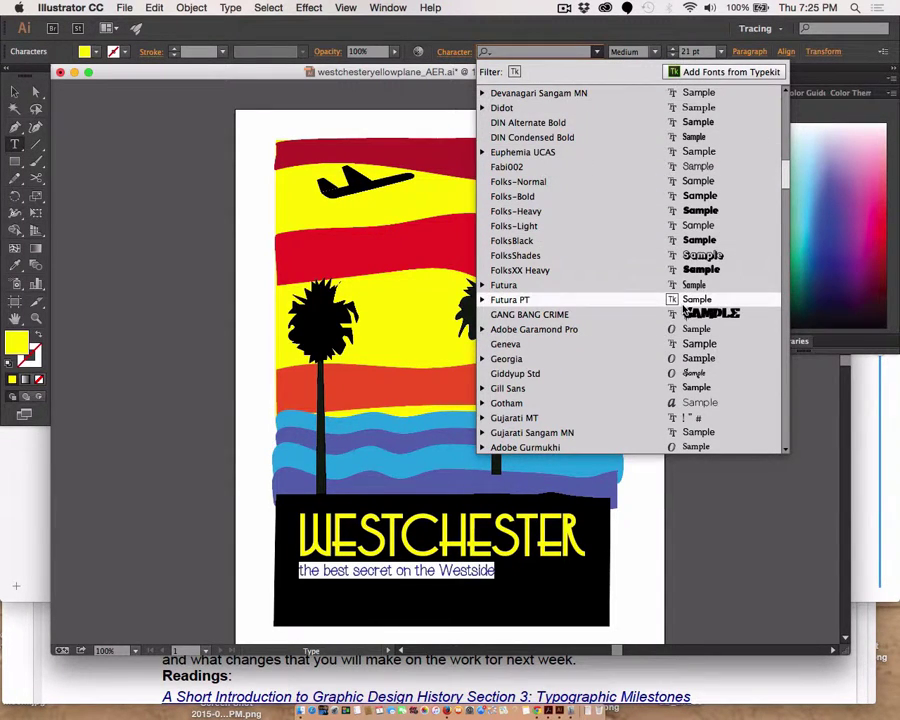
{"action": "left_click", "coordinate": [684, 308]}
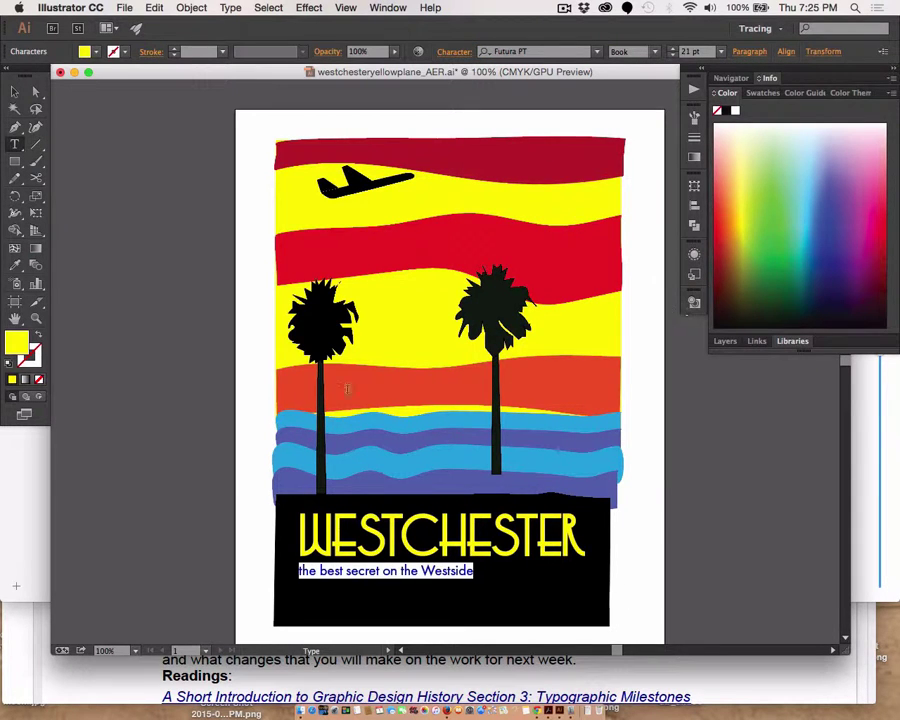
{"action": "left_click", "coordinate": [15, 91]}
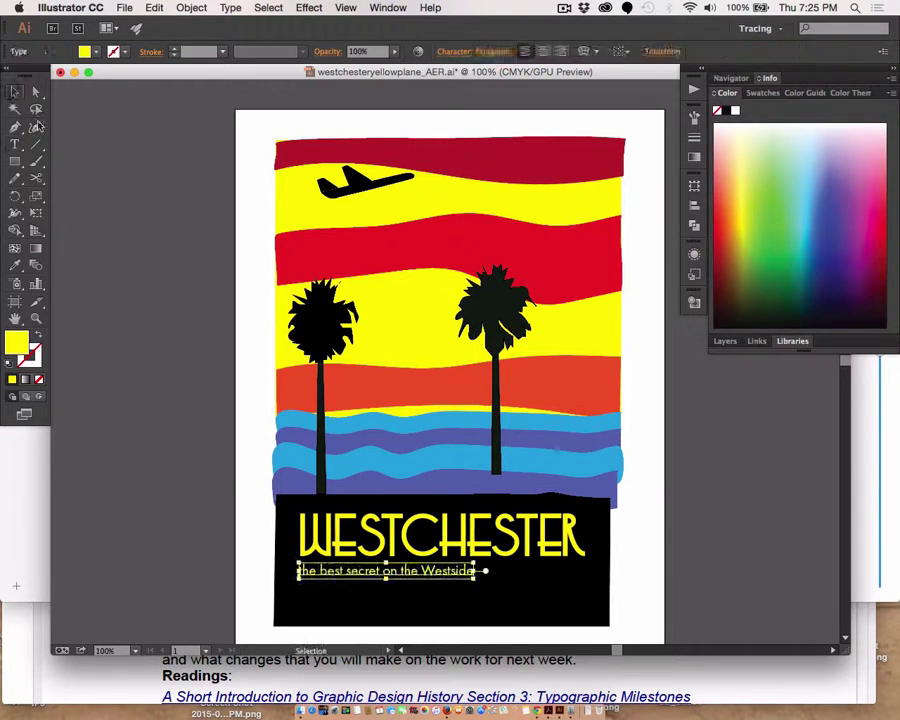
{"action": "left_click", "coordinate": [153, 447]}
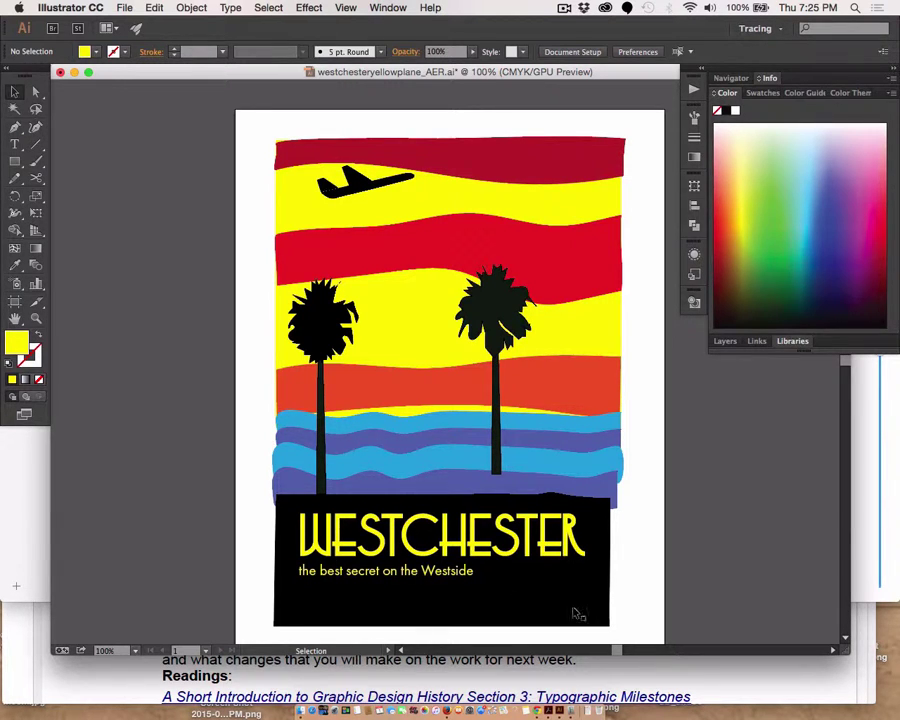
Step: Round the black block's lower-right corner to about 0.28 in and its lower-left corner by a similar amount
{"action": "left_click", "coordinate": [604, 615]}
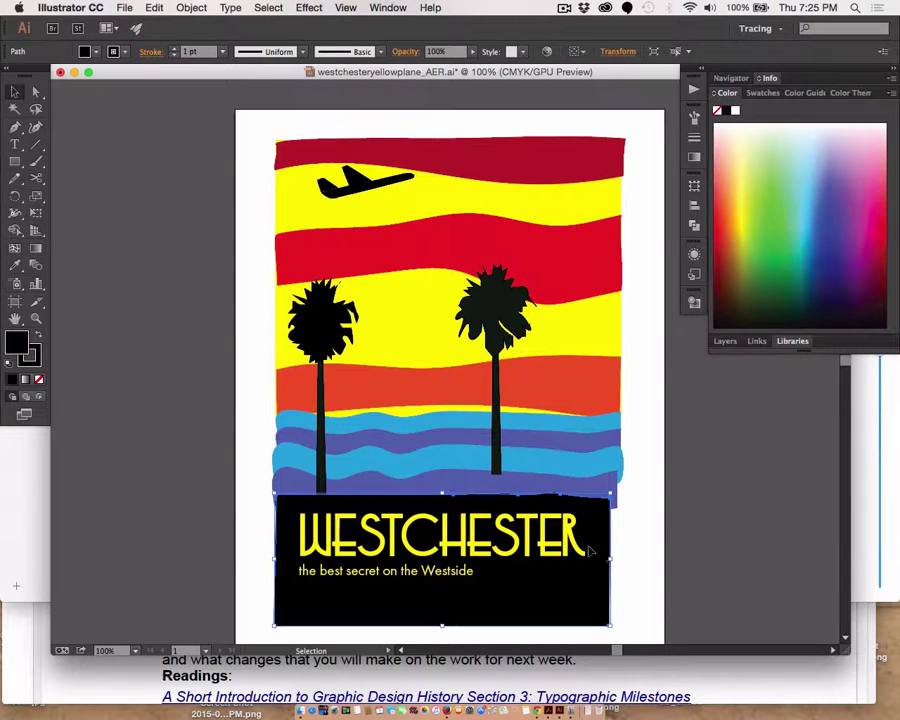
{"action": "left_click", "coordinate": [38, 92]}
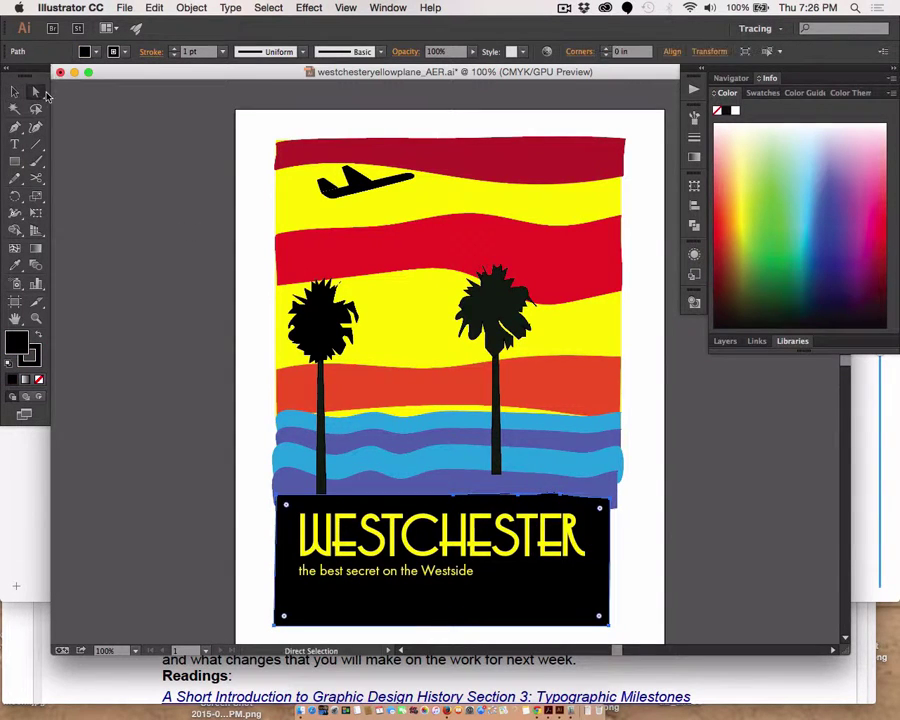
{"action": "left_click", "coordinate": [128, 263]}
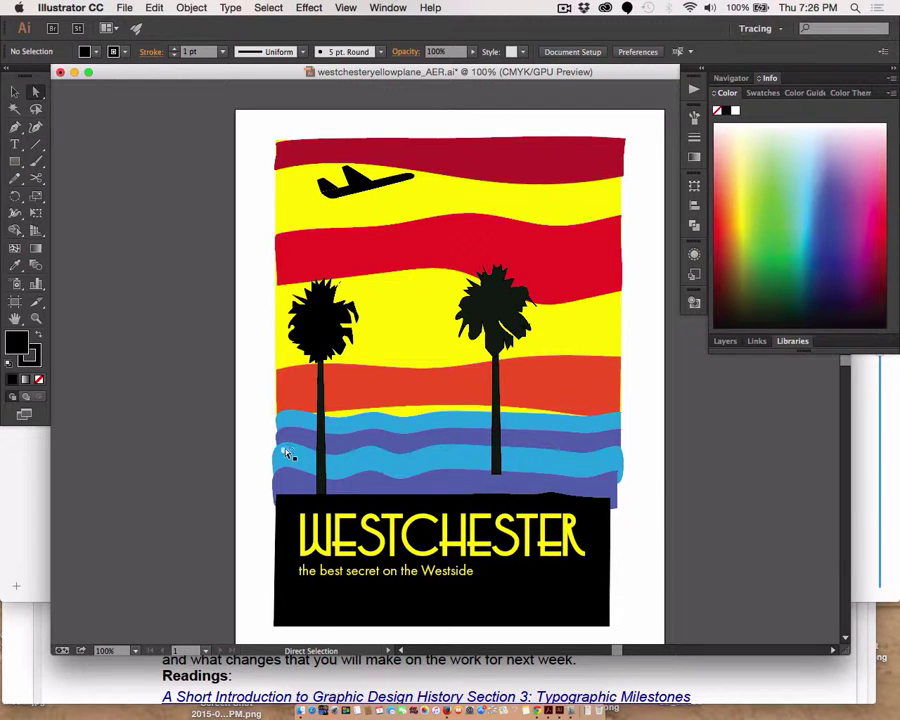
{"action": "left_click", "coordinate": [612, 565]}
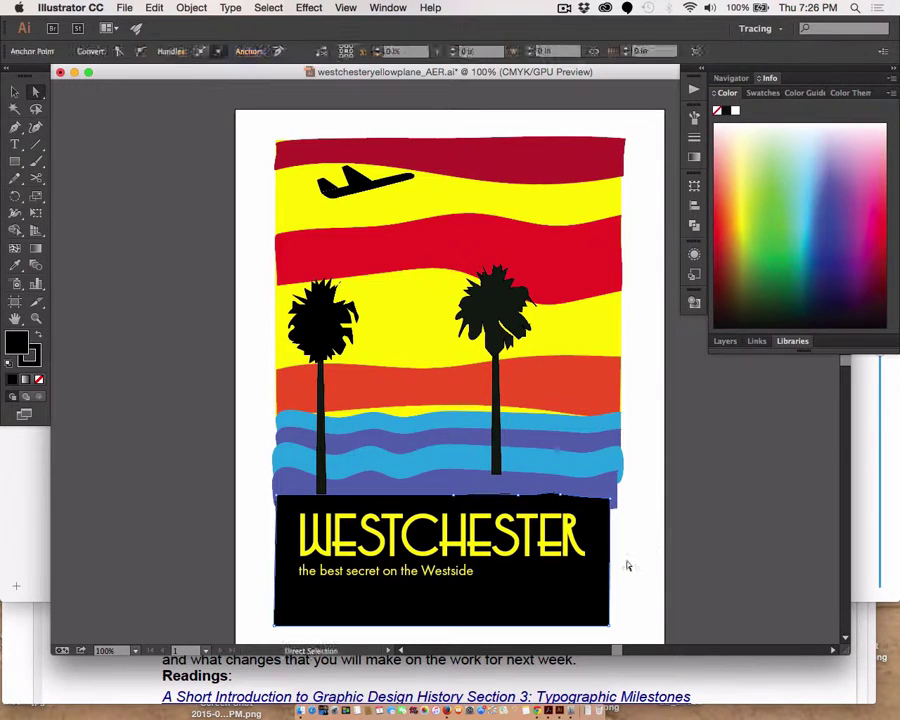
{"action": "left_click", "coordinate": [610, 626]}
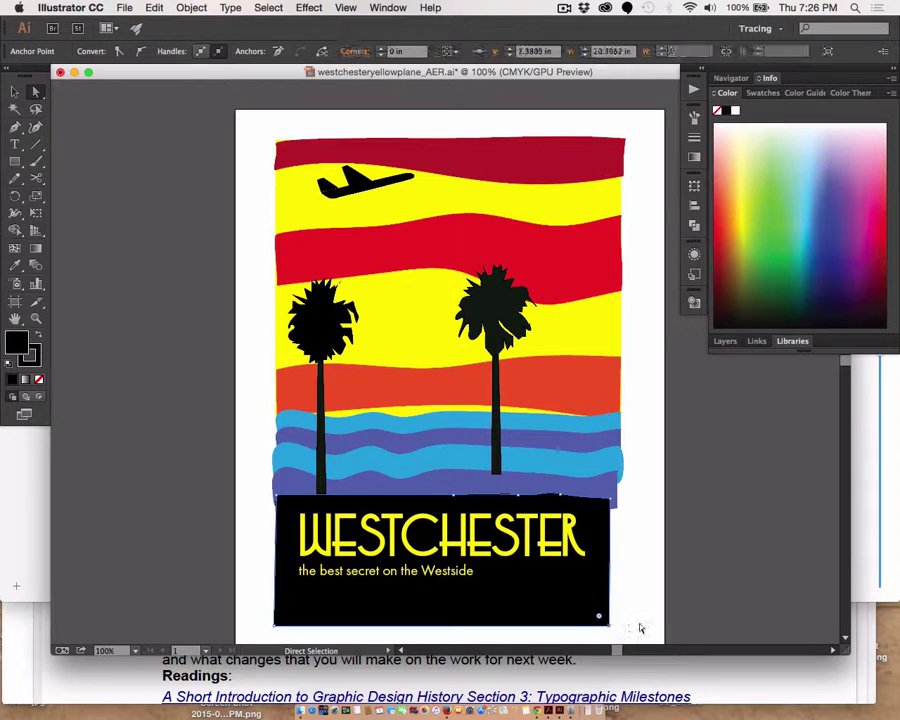
{"action": "mouse_move", "coordinate": [600, 620]}
{"action": "left_mouse_down"}
{"action": "mouse_move", "coordinate": [614, 621]}
{"action": "mouse_move", "coordinate": [612, 636]}
{"action": "mouse_move", "coordinate": [596, 612]}
{"action": "mouse_move", "coordinate": [604, 614]}
{"action": "left_mouse_up"}
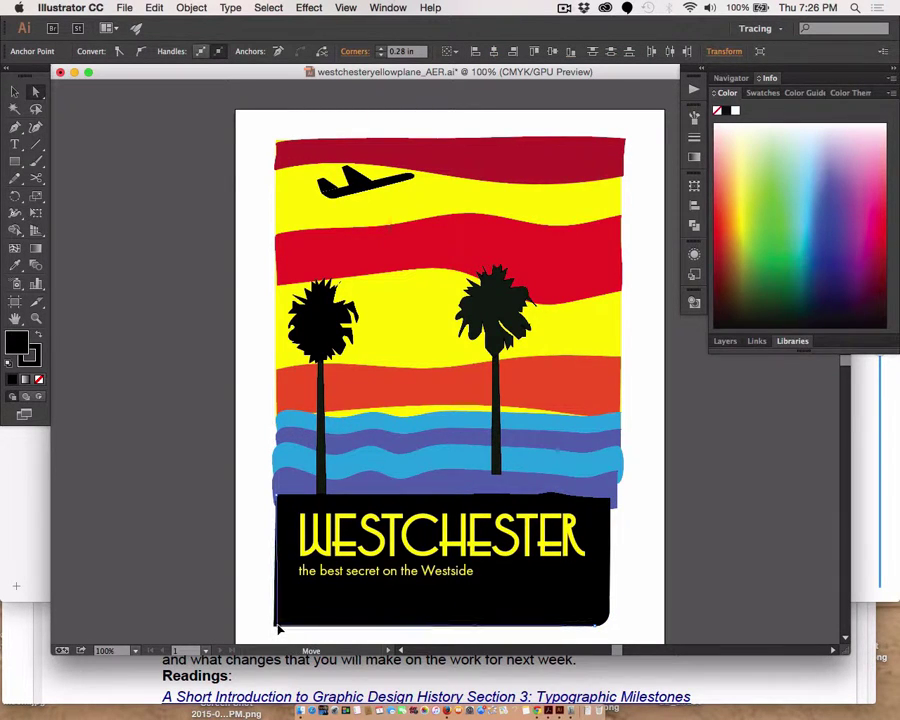
{"action": "left_click", "coordinate": [278, 626]}
{"action": "left_click_drag", "start_coordinate": [288, 626], "coordinate": [290, 613]}
{"action": "left_click", "coordinate": [209, 582]}
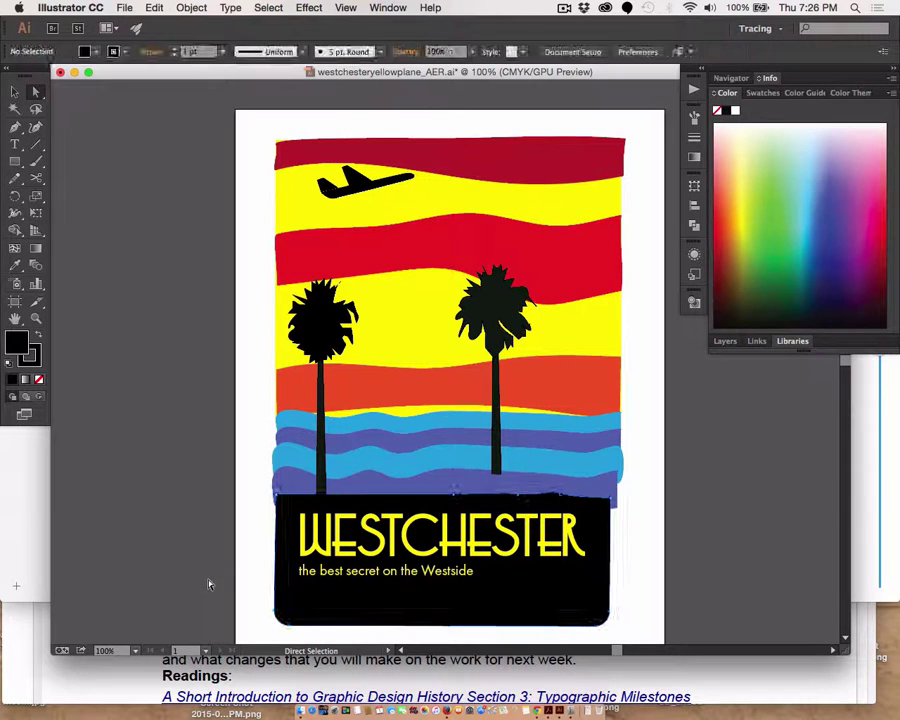
Step: Nudge the black block, WESTCHESTER title and tagline together two increments to the right
{"action": "left_click", "coordinate": [15, 91]}
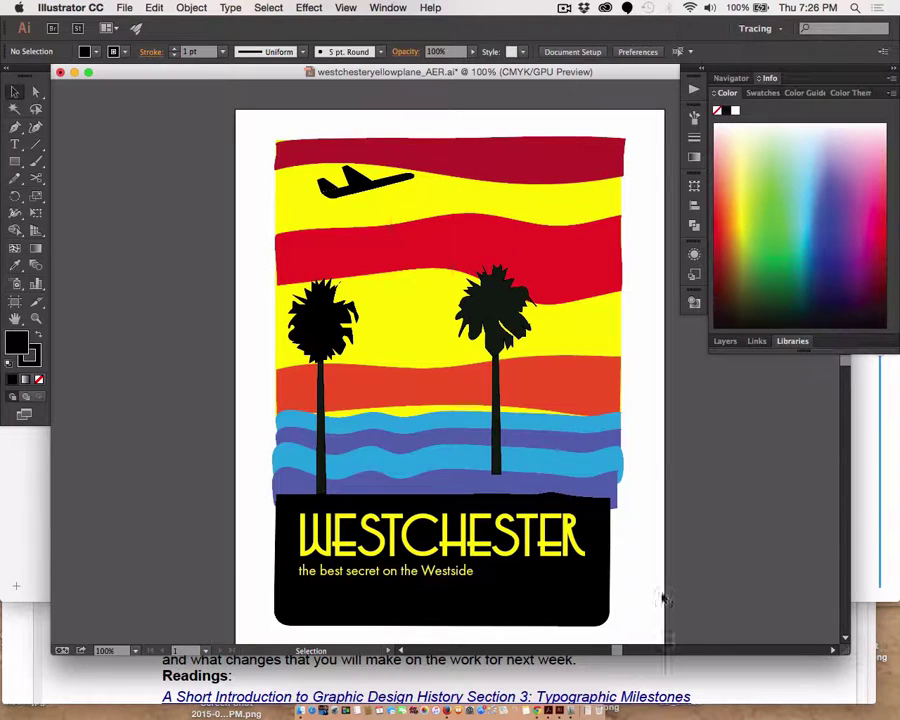
{"action": "left_click_drag", "start_coordinate": [653, 600], "coordinate": [301, 533]}
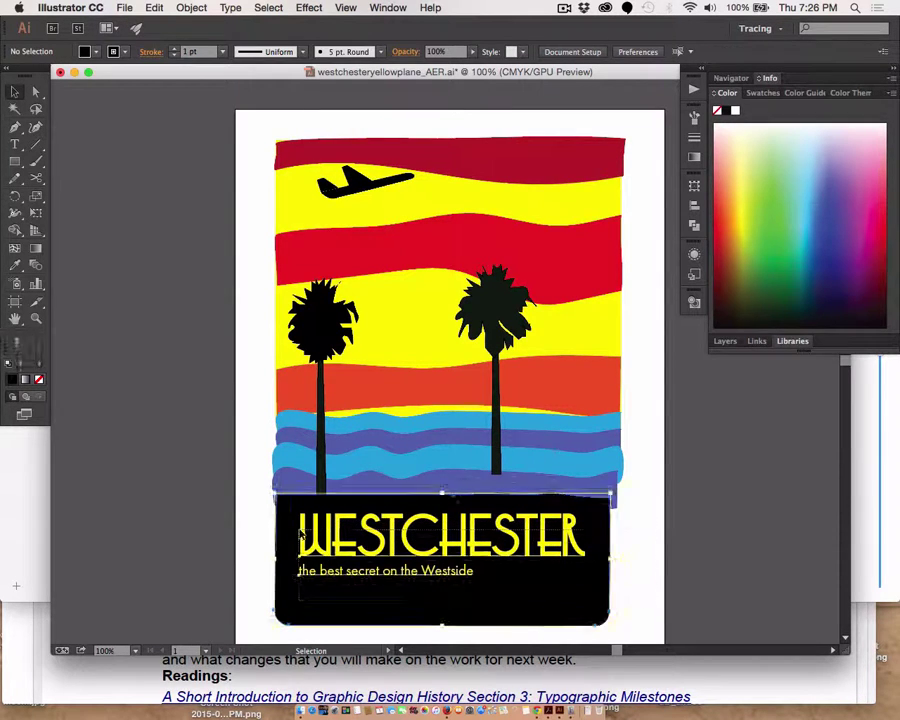
{"action": "key", "text": "Right"}
{"action": "key", "text": "Right"}
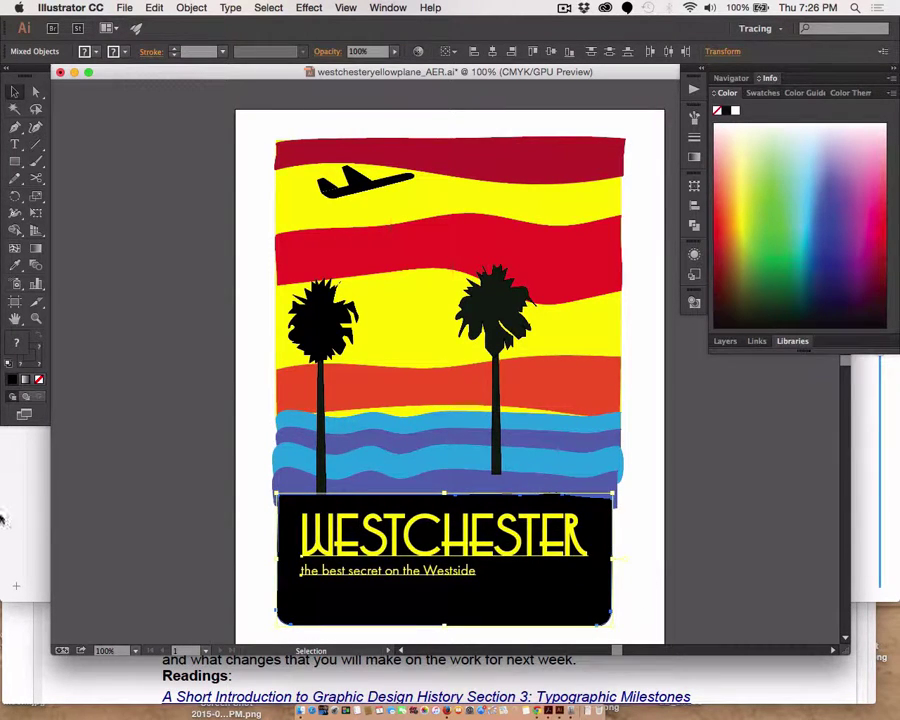
{"action": "left_click", "coordinate": [193, 532]}
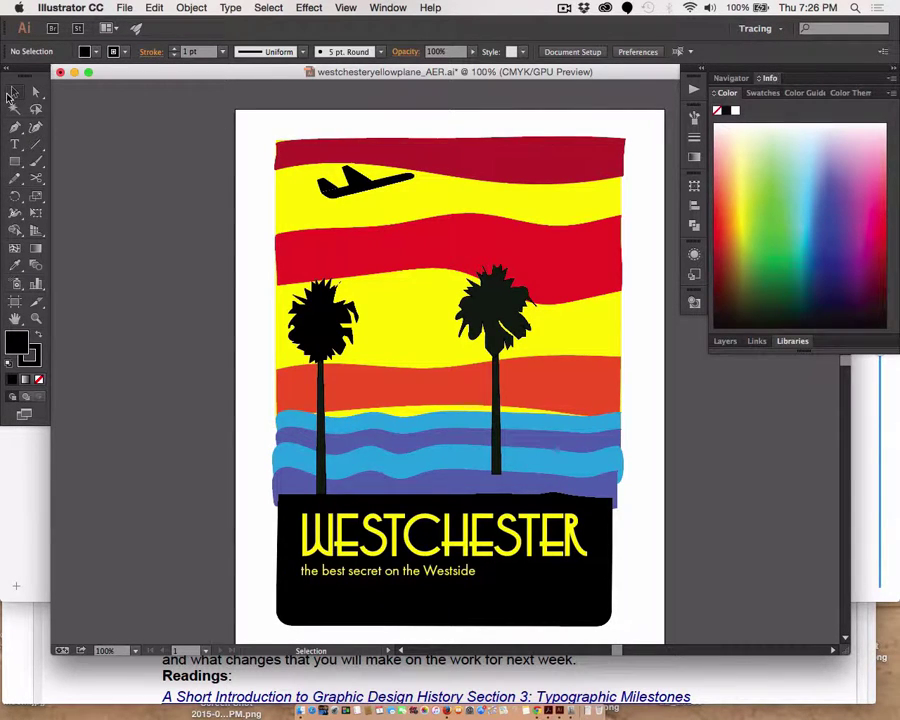
Step: Nudge the airplane's tail fin one increment up and one increment left, away from the fuselage
{"action": "left_click", "coordinate": [340, 188]}
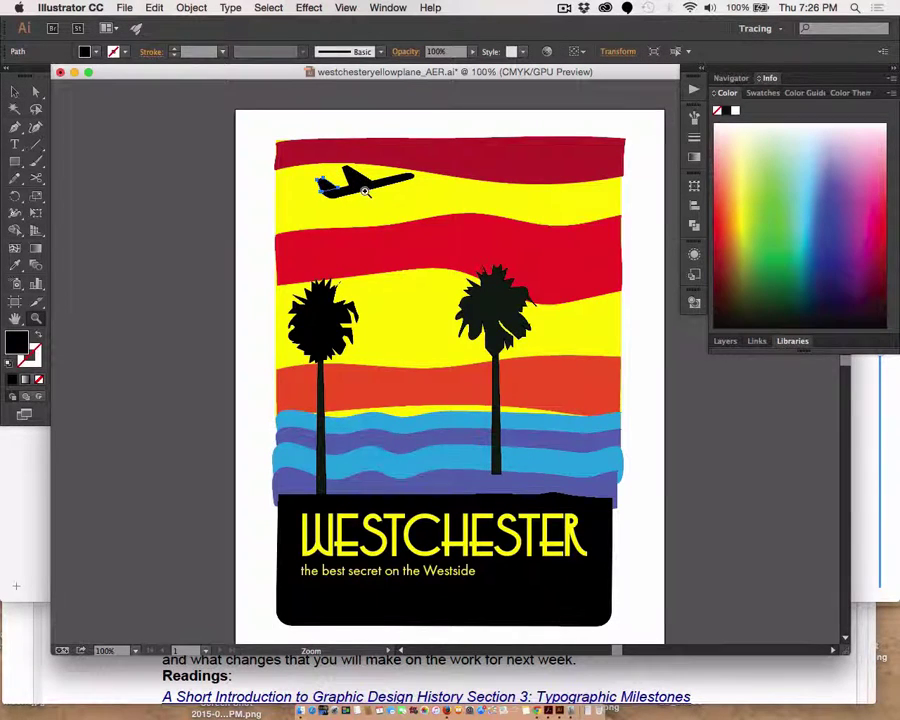
{"action": "left_click", "coordinate": [365, 190]}
{"action": "left_click", "coordinate": [460, 317]}
{"action": "left_click_drag", "start_coordinate": [494, 396], "coordinate": [385, 247]}
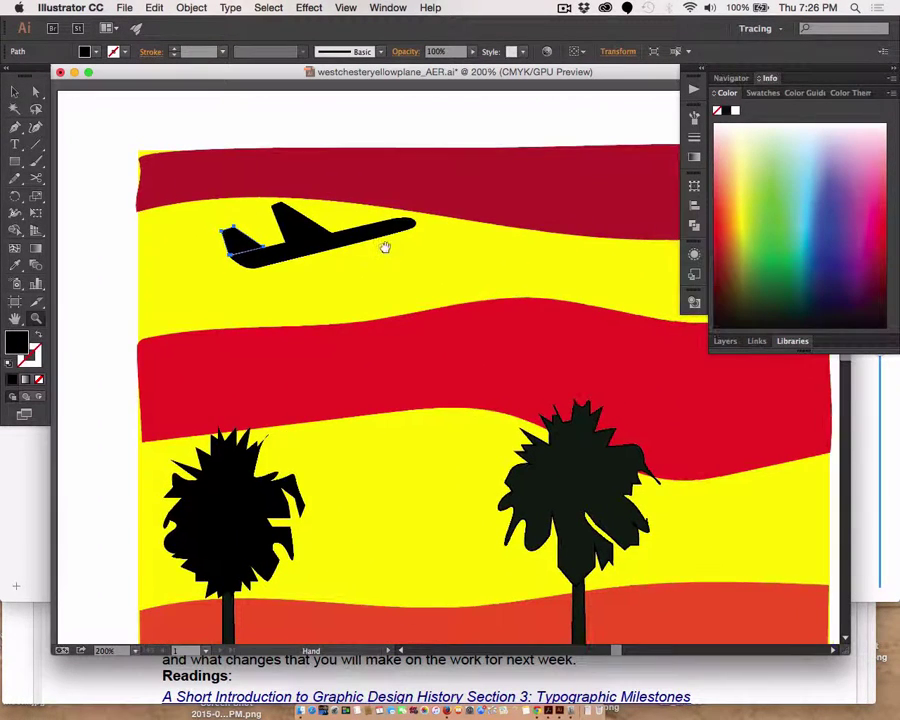
{"action": "left_click", "coordinate": [214, 221]}
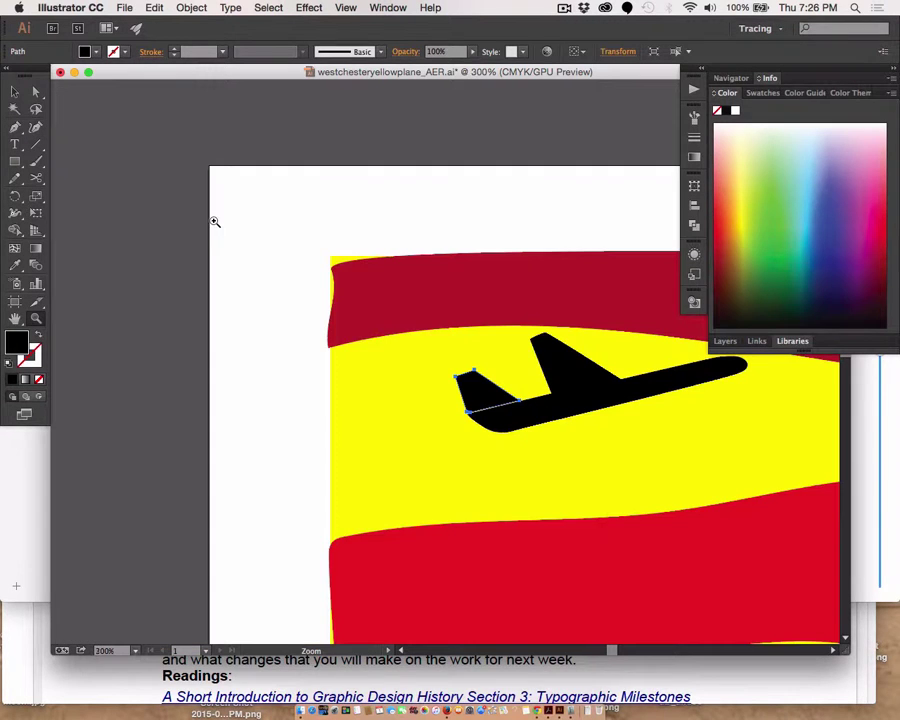
{"action": "left_click", "coordinate": [449, 379]}
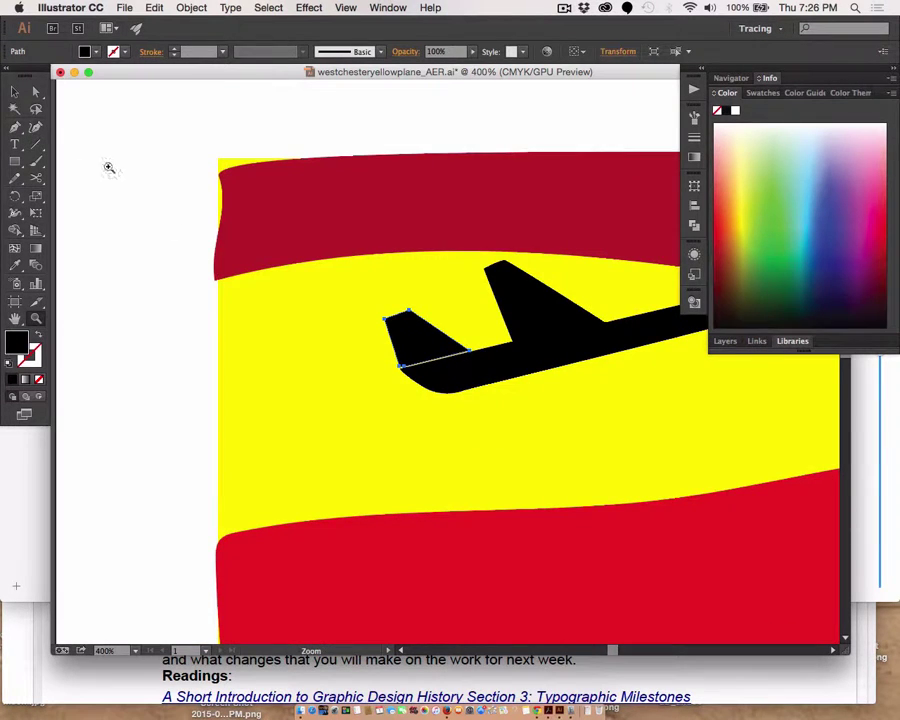
{"action": "left_click", "coordinate": [16, 91]}
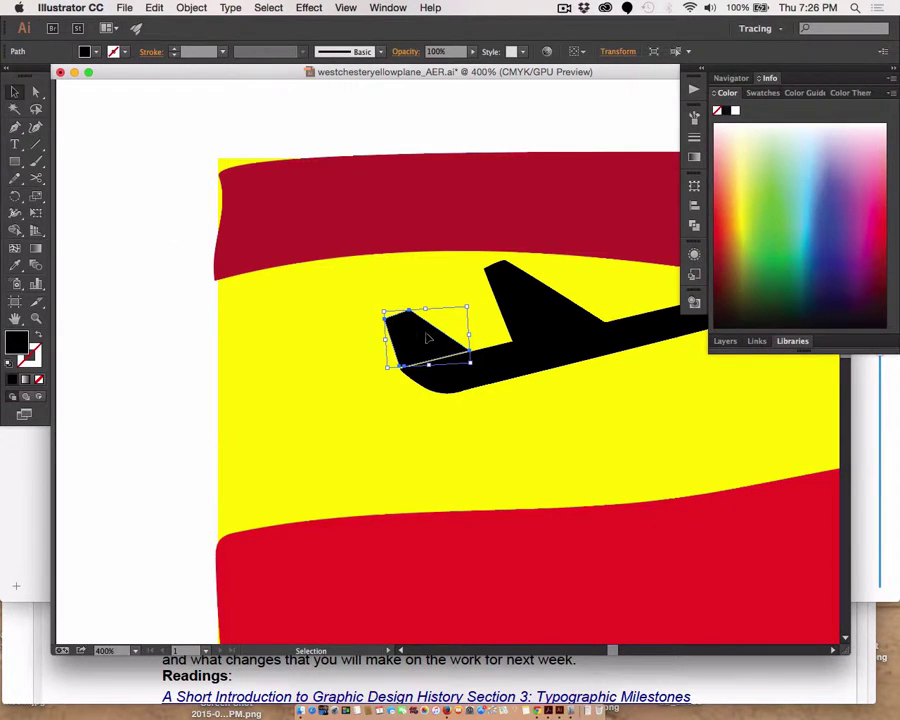
{"action": "key", "text": "Up"}
{"action": "key", "text": "Left"}
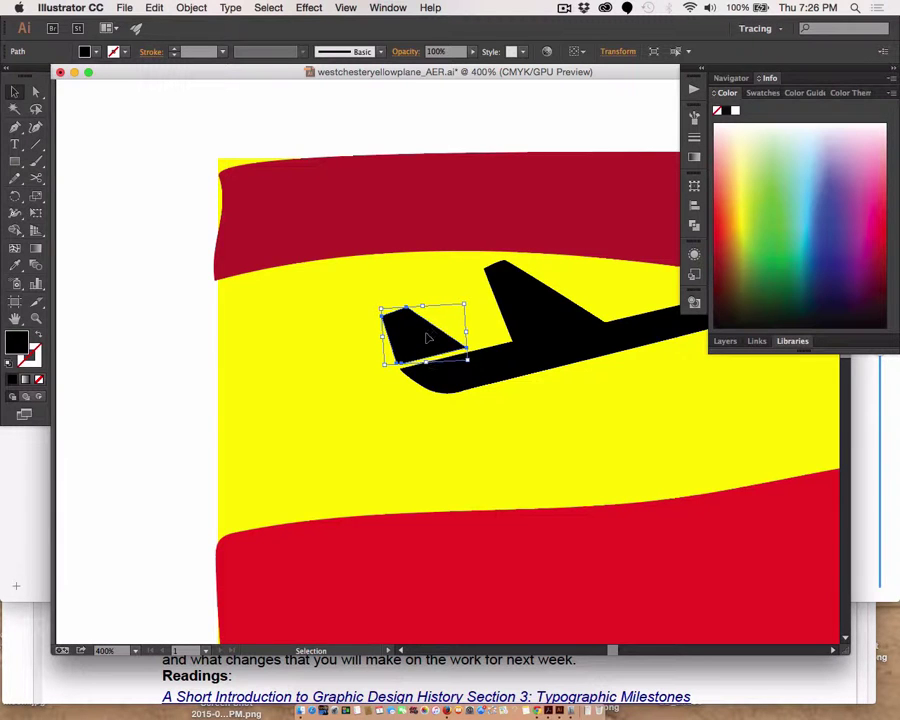
Step: Add the airplane's fuselage and nose ellipse to the tail fin selection
{"action": "left_click", "coordinate": [560, 355], "text": "shift"}
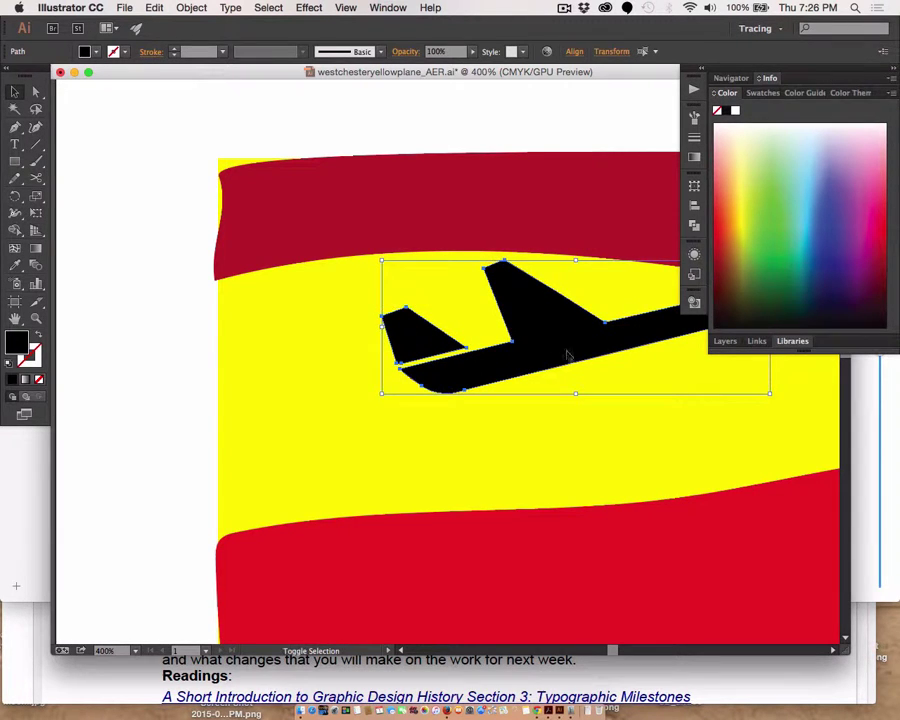
{"action": "left_click_drag", "start_coordinate": [590, 353], "coordinate": [404, 369]}
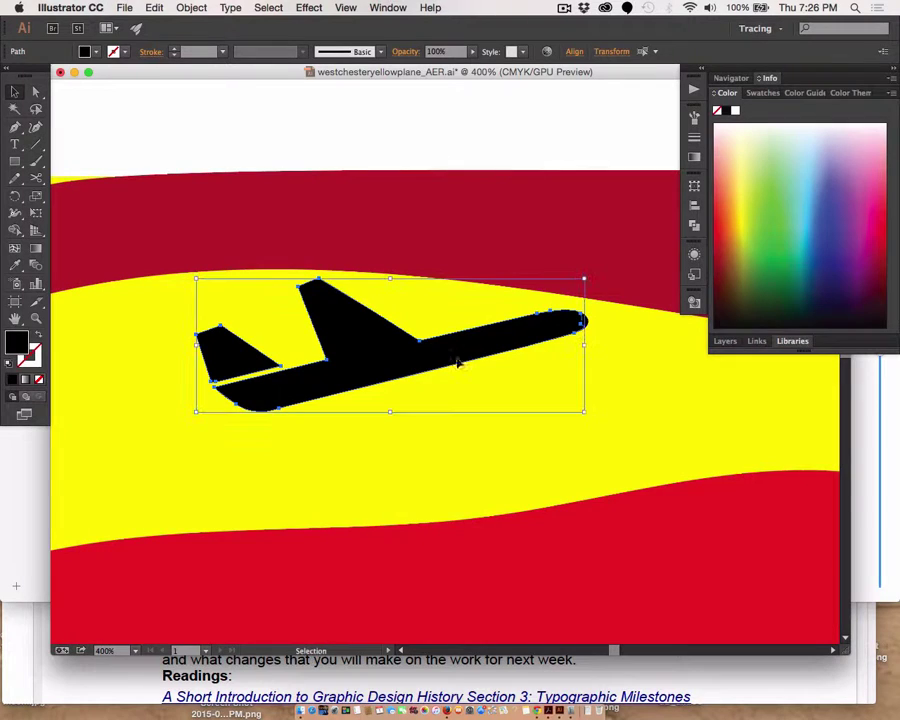
{"action": "left_click", "coordinate": [588, 322], "text": "shift"}
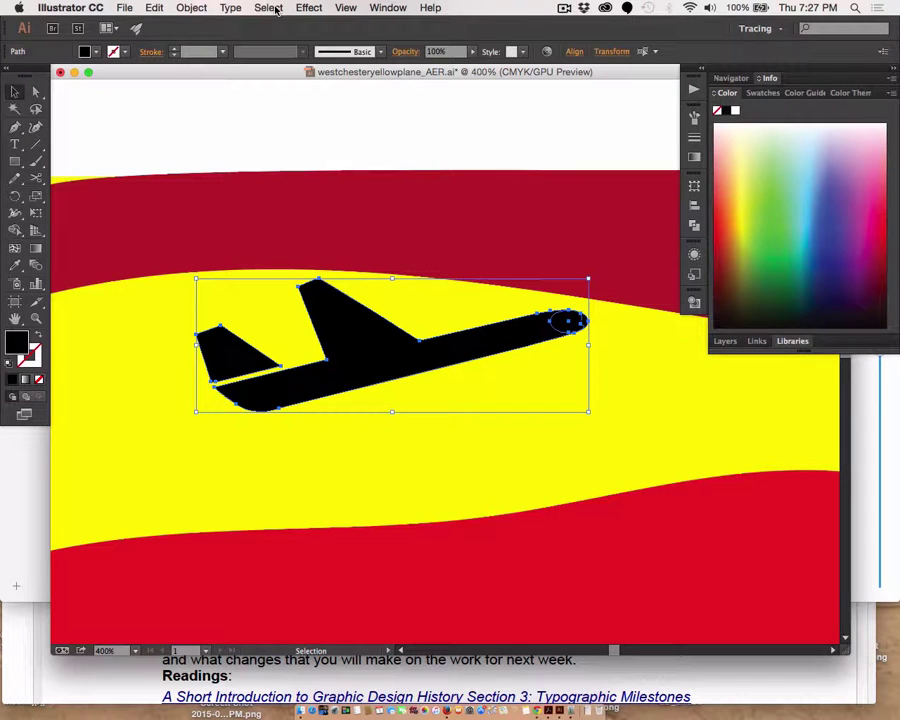
Step: Try to join the selected tail fin, fuselage and nose ellipse paths
{"action": "left_click", "coordinate": [198, 8]}
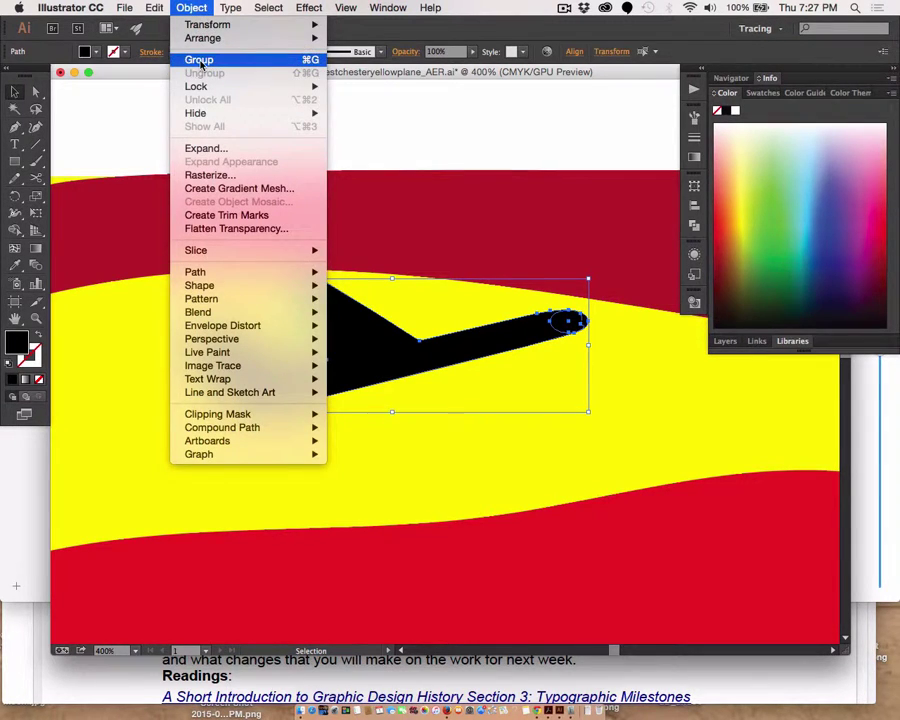
{"action": "mouse_move", "coordinate": [222, 274]}
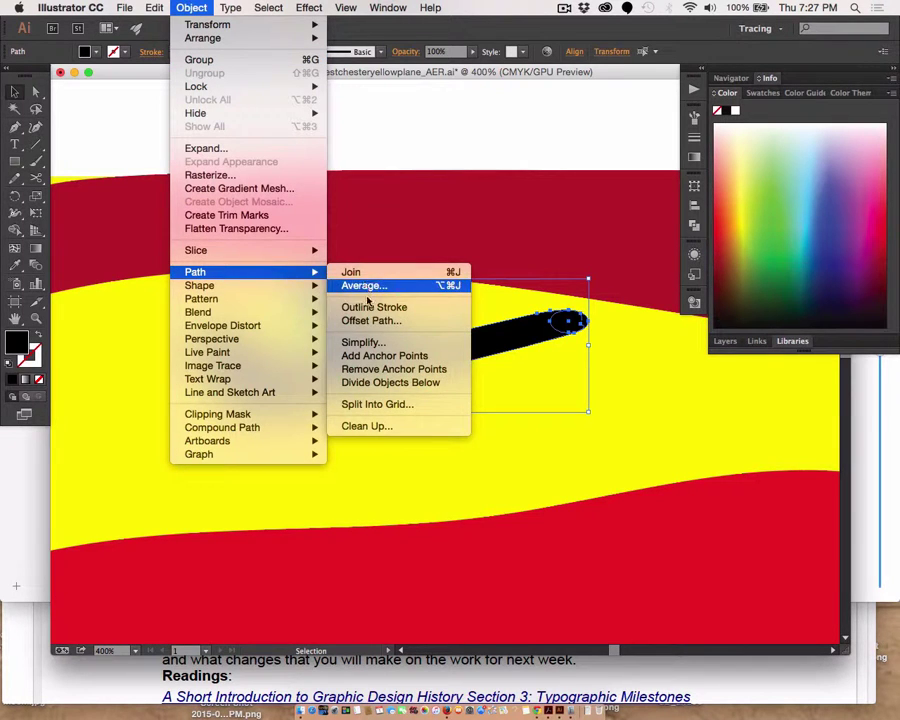
{"action": "left_click", "coordinate": [352, 273]}
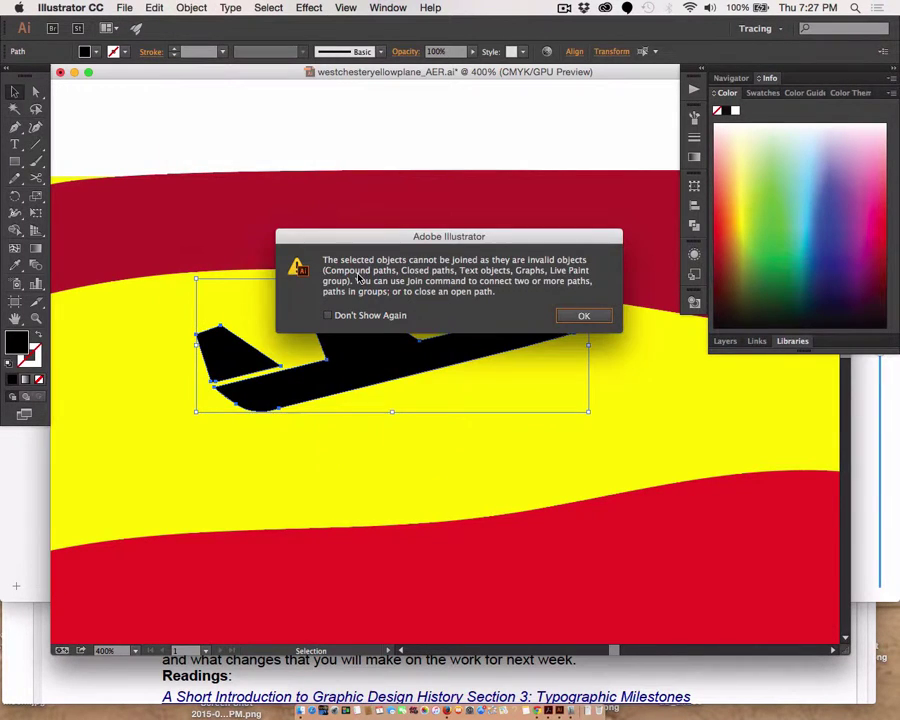
{"action": "left_click", "coordinate": [590, 316]}
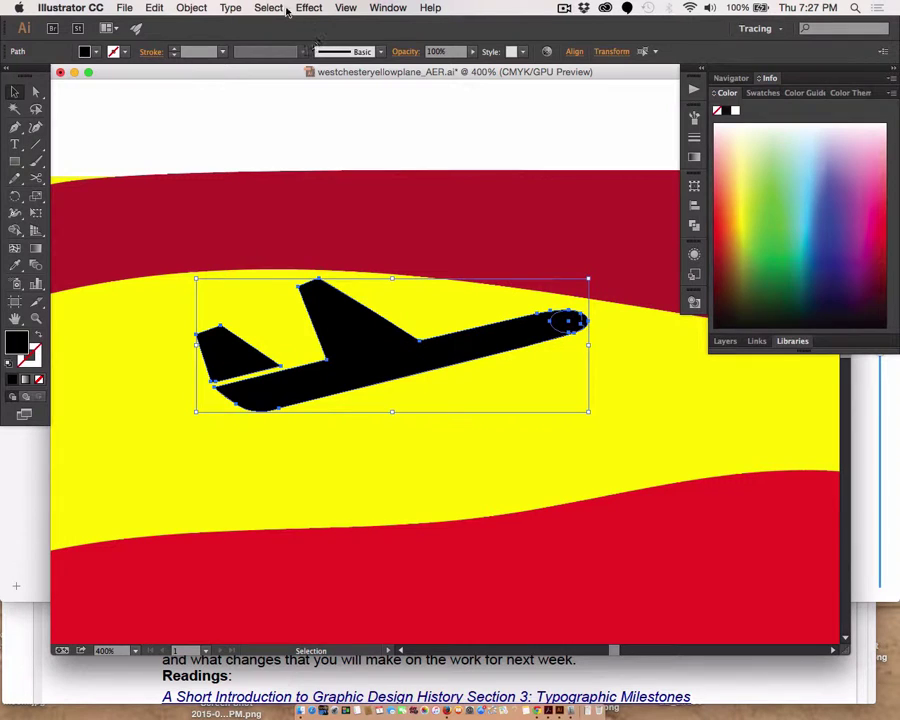
{"action": "left_click", "coordinate": [231, 8]}
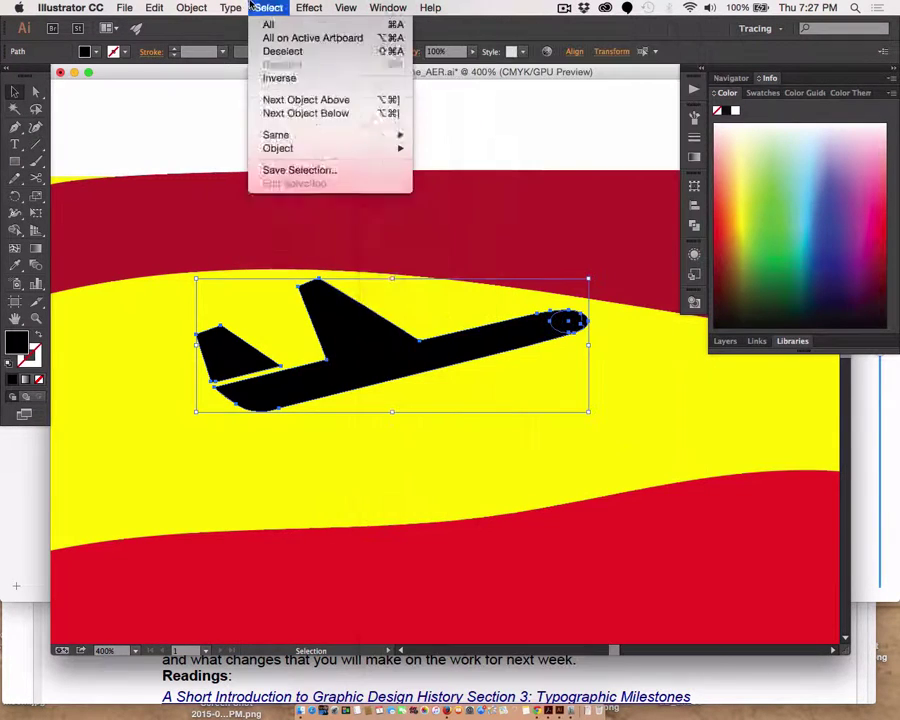
{"action": "mouse_move", "coordinate": [182, 13]}
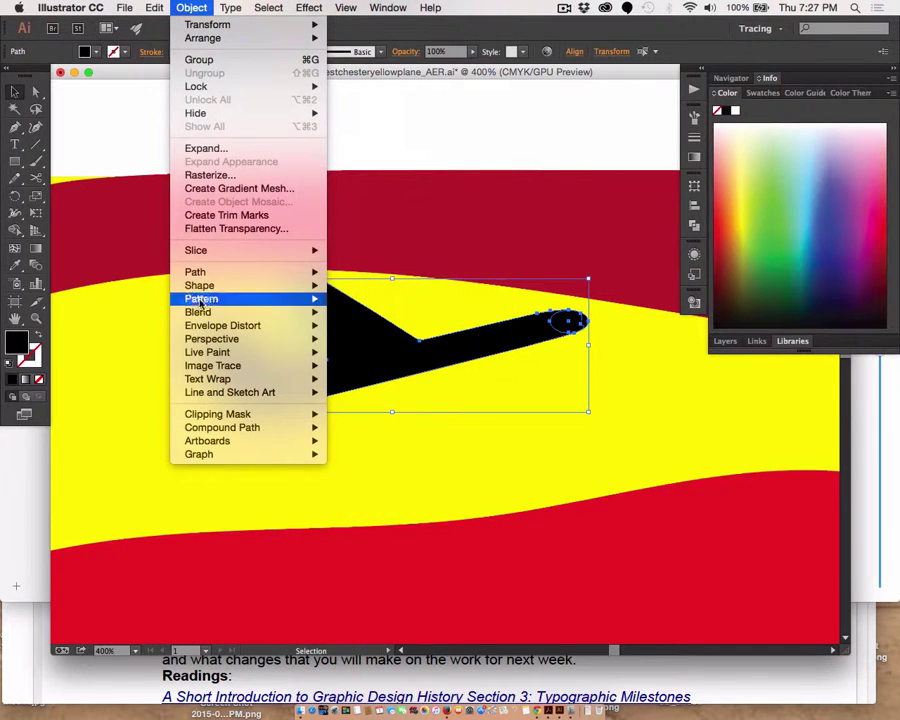
{"action": "mouse_move", "coordinate": [193, 272]}
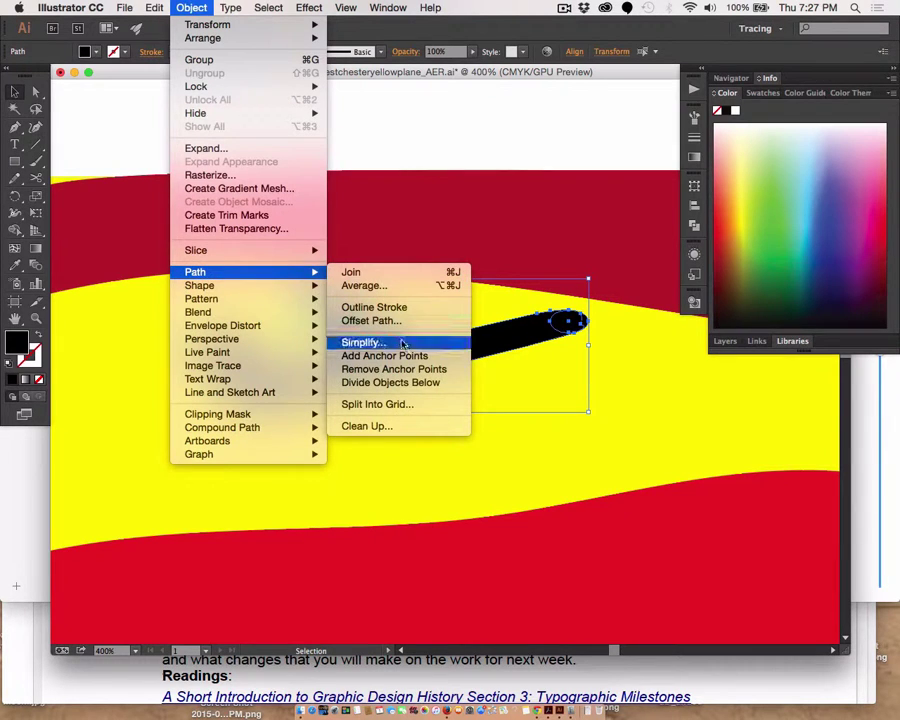
{"action": "mouse_move", "coordinate": [255, 299]}
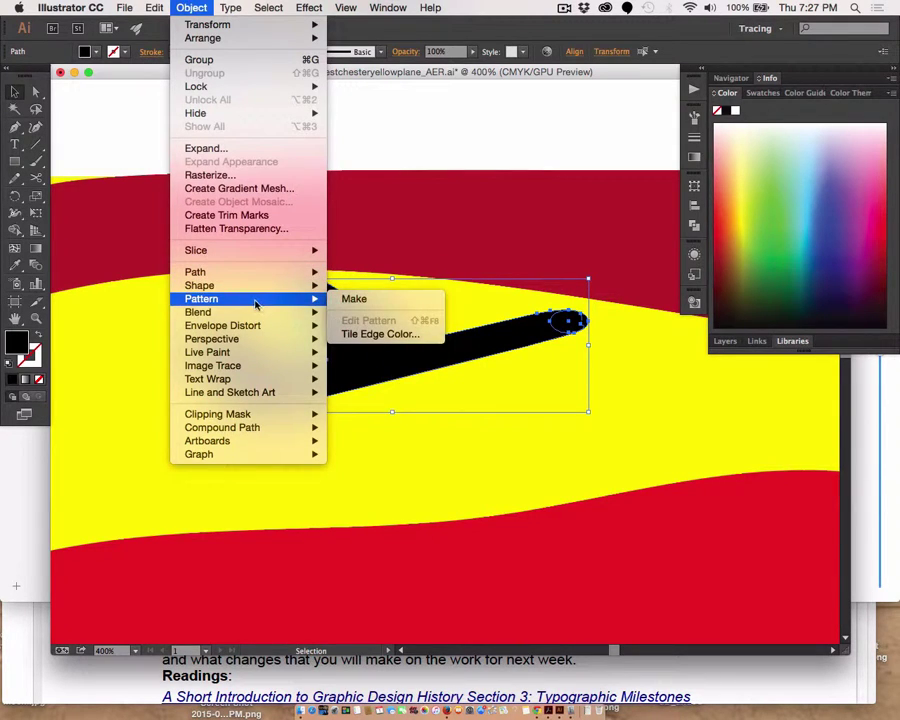
{"action": "mouse_move", "coordinate": [246, 328]}
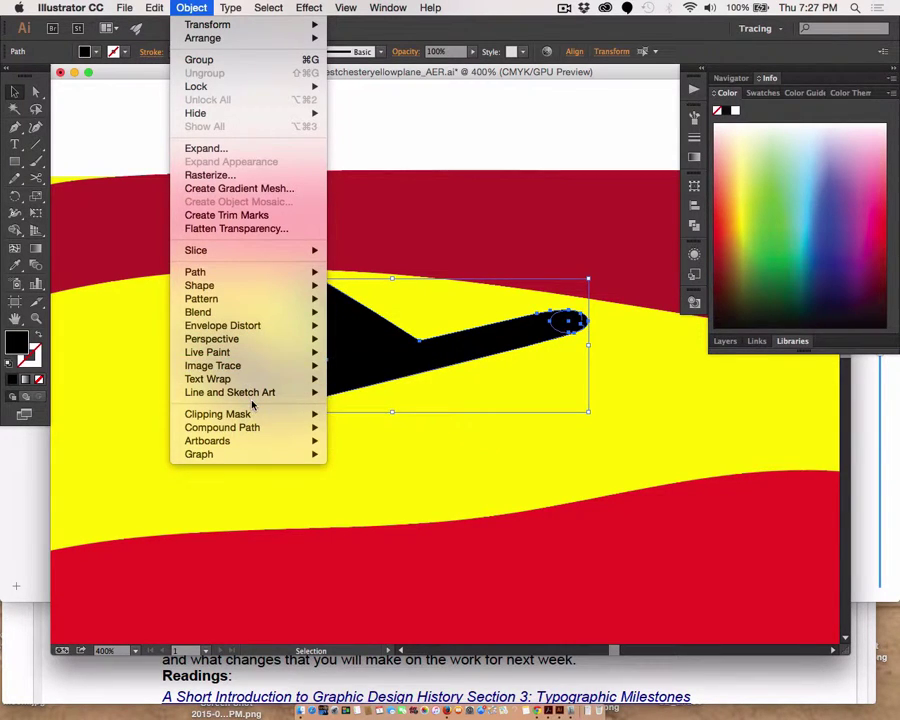
Step: Try to bring up the Pathfinder panel for the selected airplane parts
{"action": "mouse_move", "coordinate": [251, 428]}
{"action": "left_click", "coordinate": [388, 8]}
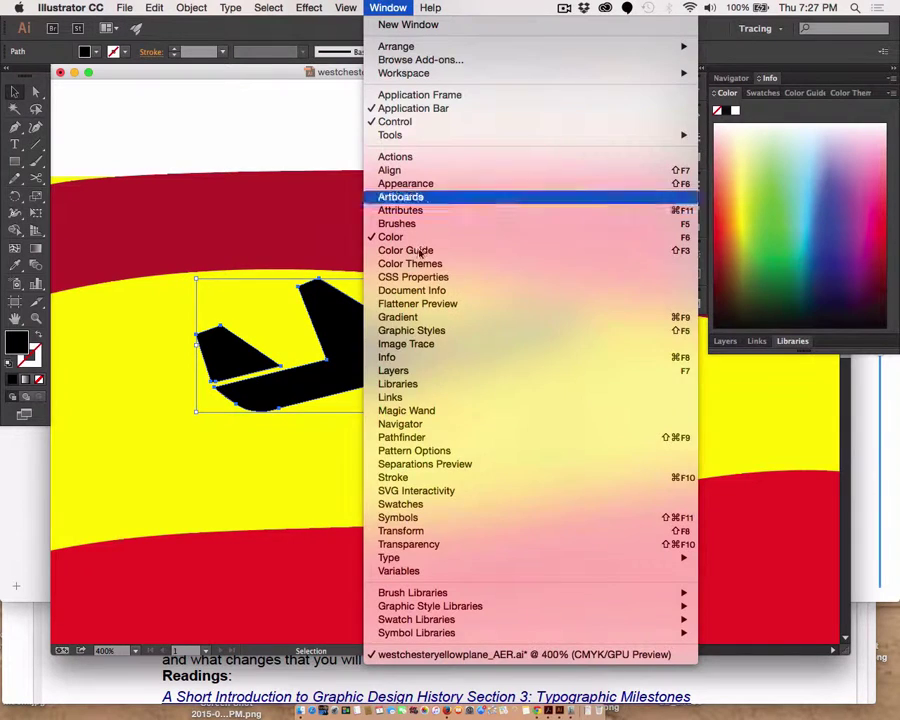
{"action": "left_click", "coordinate": [422, 438]}
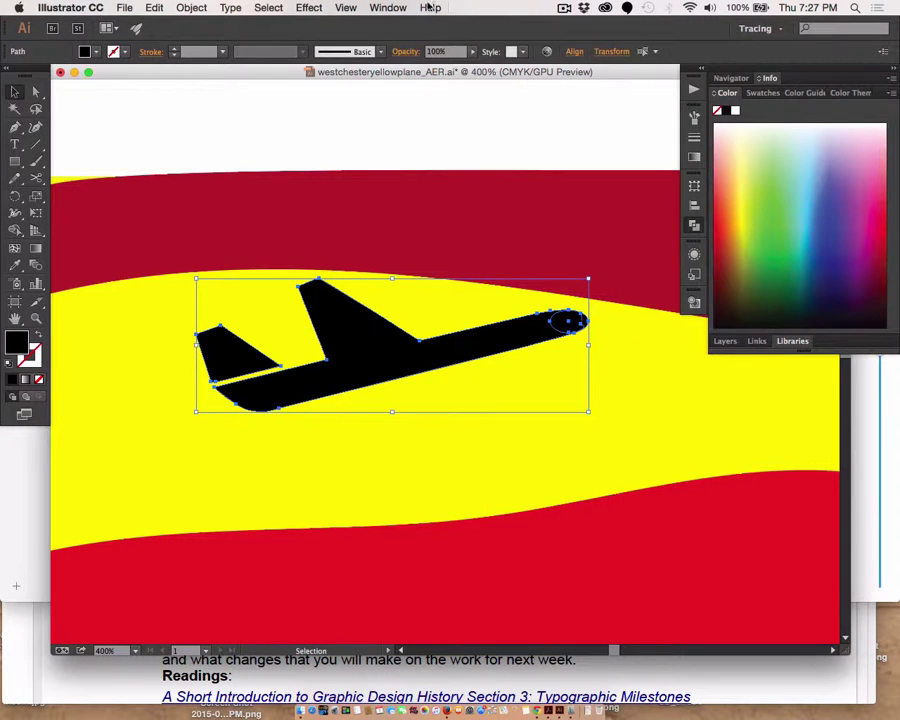
{"action": "left_click", "coordinate": [388, 7]}
{"action": "left_click", "coordinate": [410, 433]}
{"action": "left_click", "coordinate": [388, 7]}
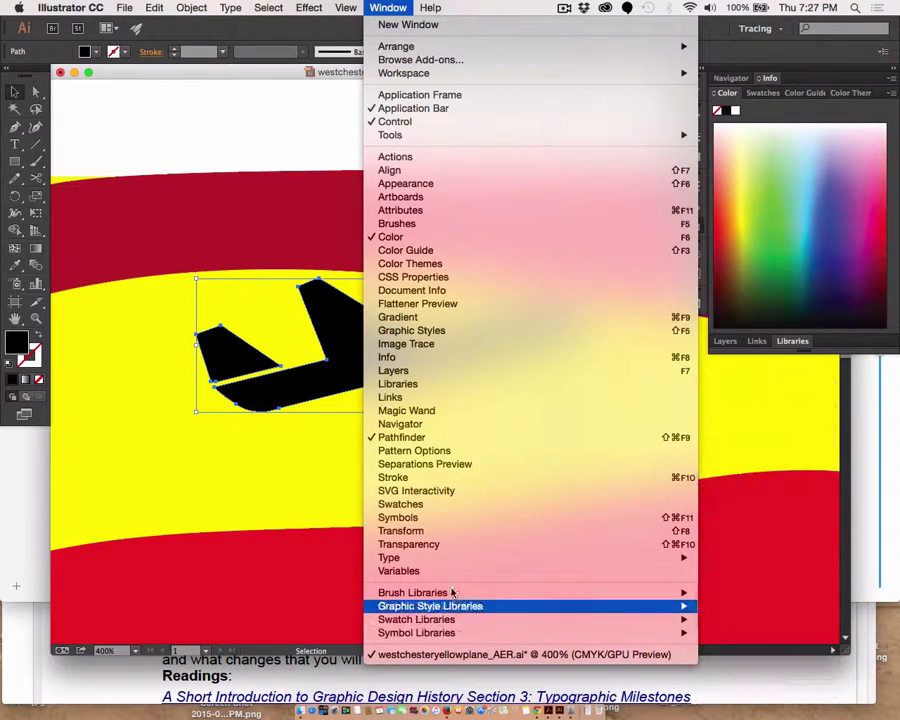
{"action": "left_click", "coordinate": [451, 438]}
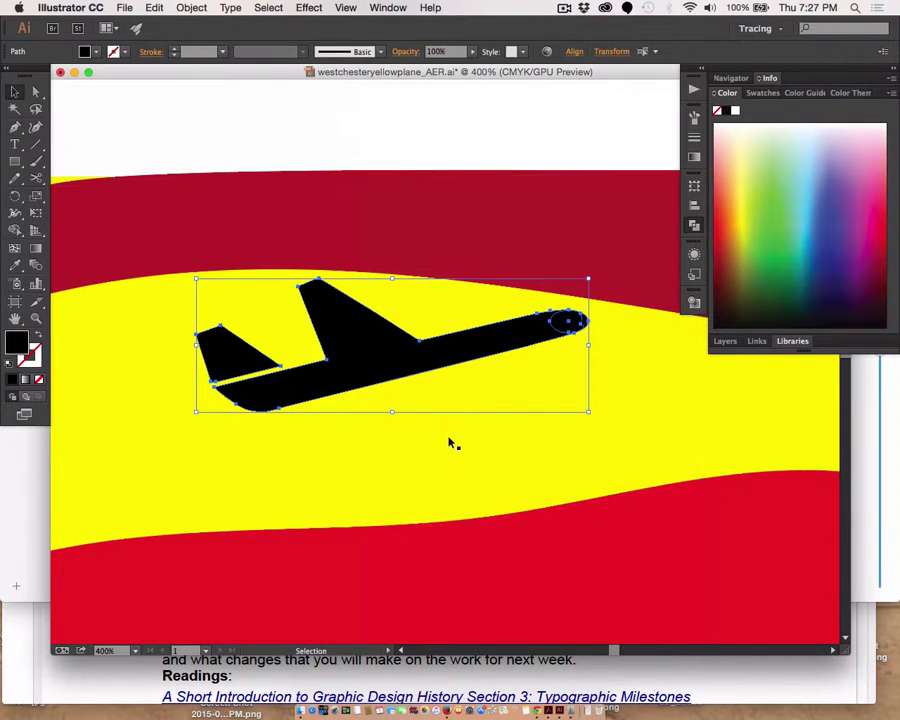
Step: Reset the Tracing workspace and turn the Pathfinder panel on
{"action": "left_click", "coordinate": [388, 7]}
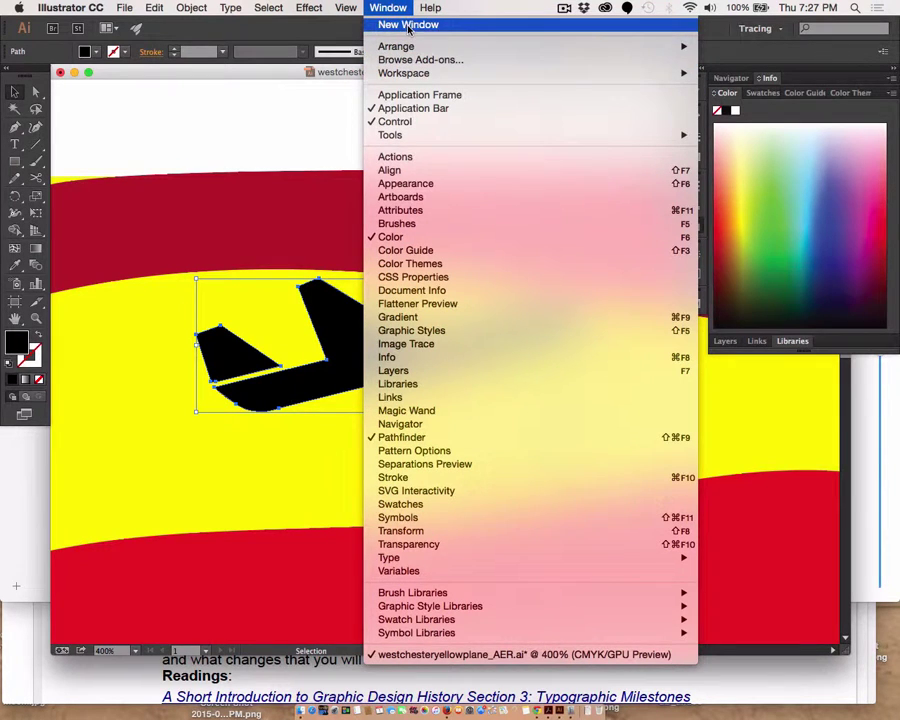
{"action": "mouse_move", "coordinate": [409, 77]}
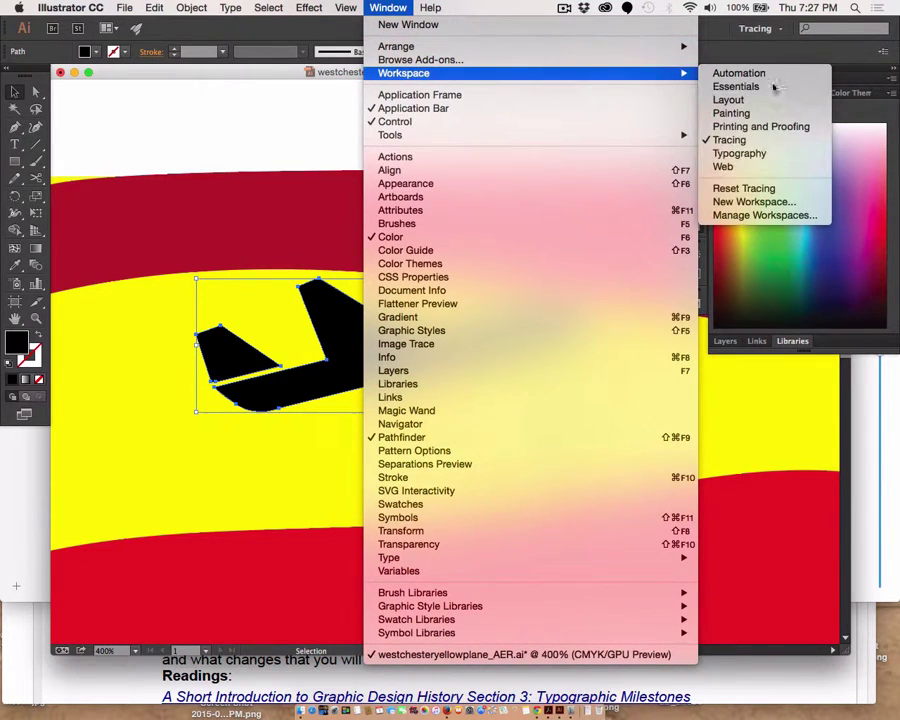
{"action": "left_click", "coordinate": [782, 189]}
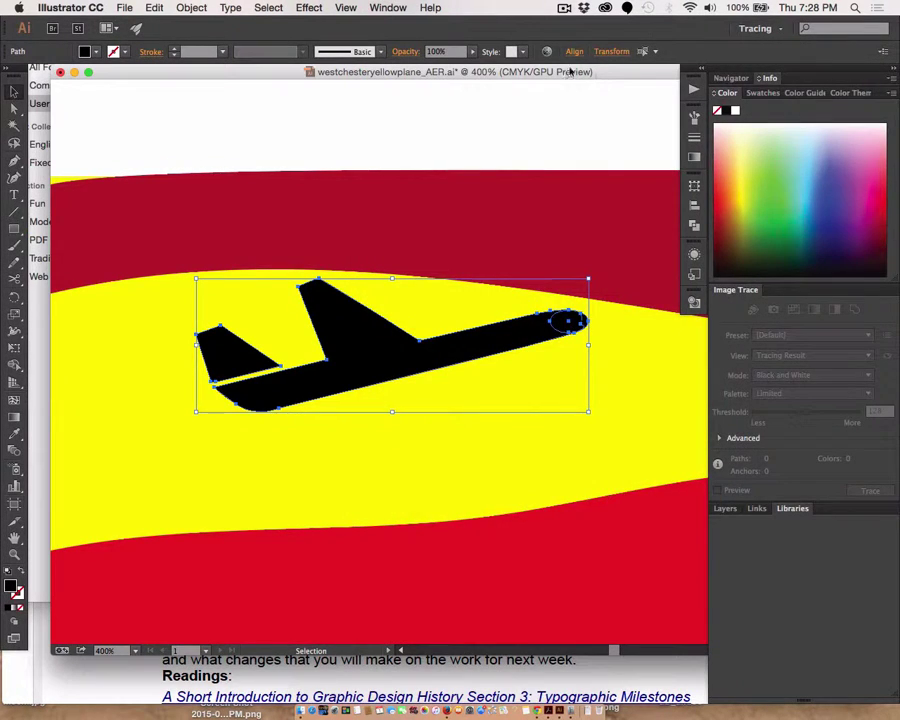
{"action": "left_click", "coordinate": [390, 7]}
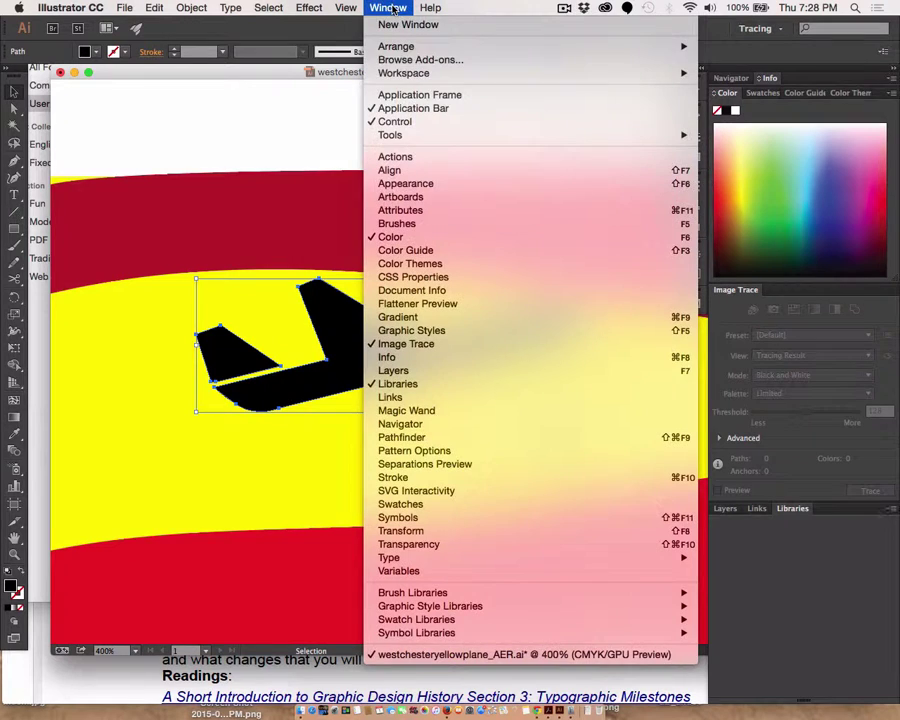
{"action": "left_click", "coordinate": [436, 437]}
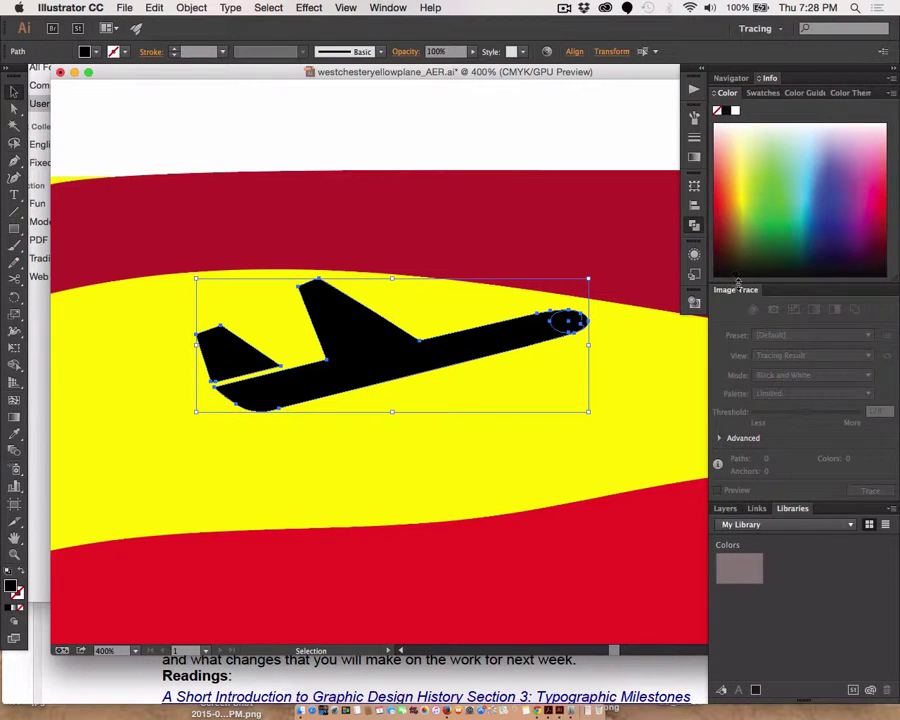
Step: Undock the Image Trace, Libraries, Layers, Links, Info and Navigator panels so that they float separately
{"action": "left_click_drag", "start_coordinate": [735, 290], "coordinate": [456, 418]}
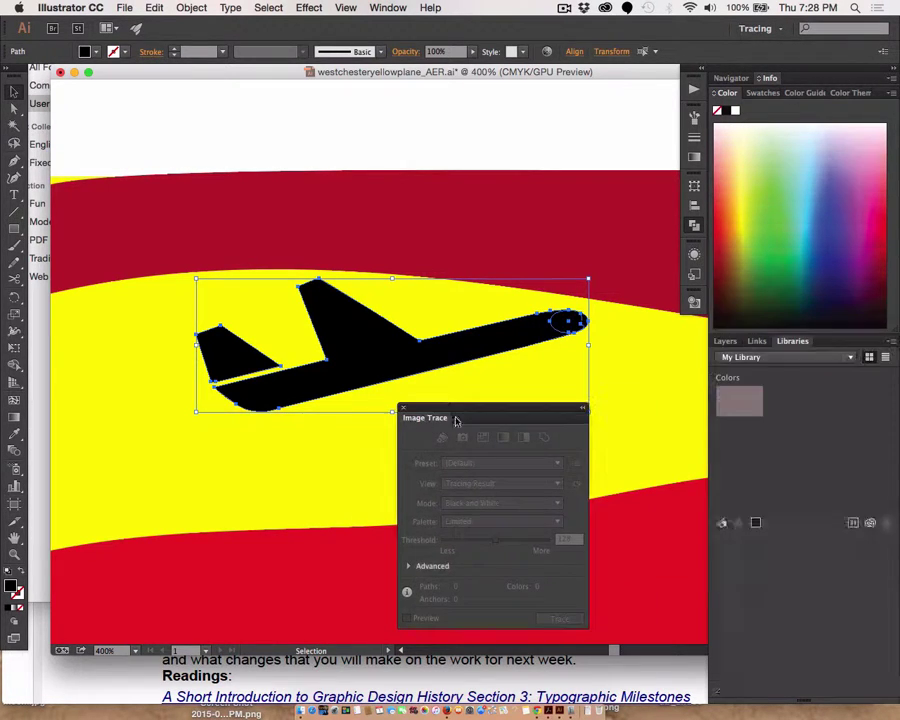
{"action": "left_click_drag", "start_coordinate": [795, 339], "coordinate": [336, 496]}
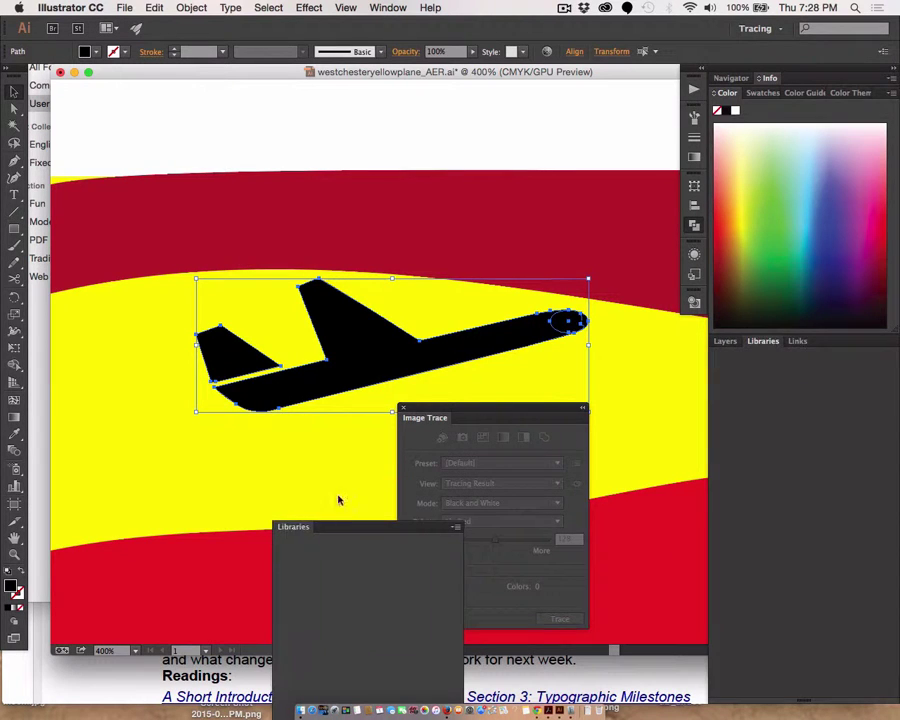
{"action": "left_click_drag", "start_coordinate": [729, 341], "coordinate": [584, 568]}
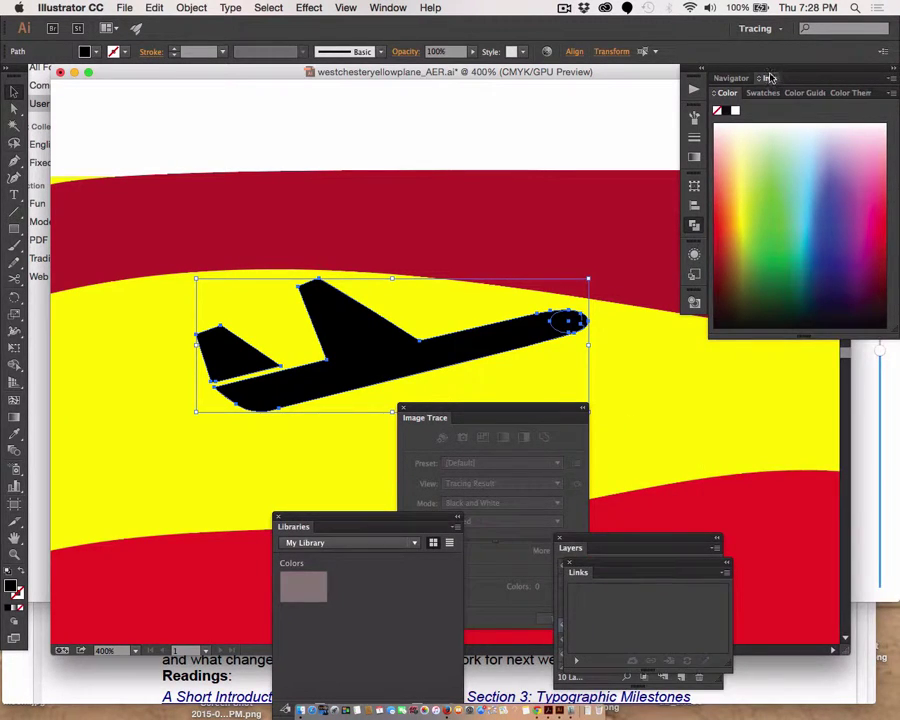
{"action": "left_click_drag", "start_coordinate": [770, 78], "coordinate": [760, 462]}
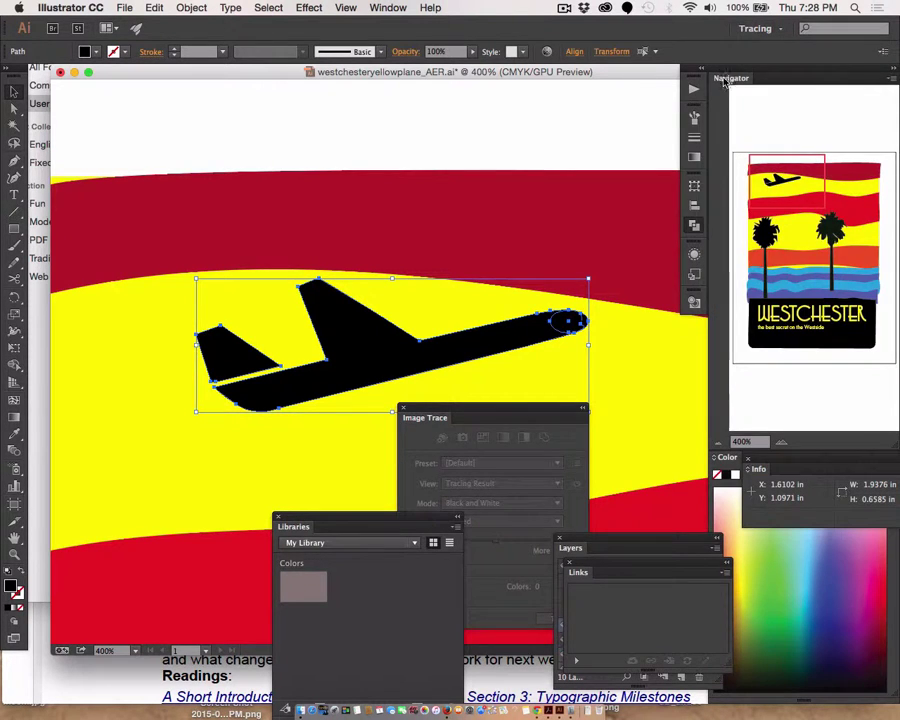
{"action": "left_click_drag", "start_coordinate": [725, 83], "coordinate": [400, 305]}
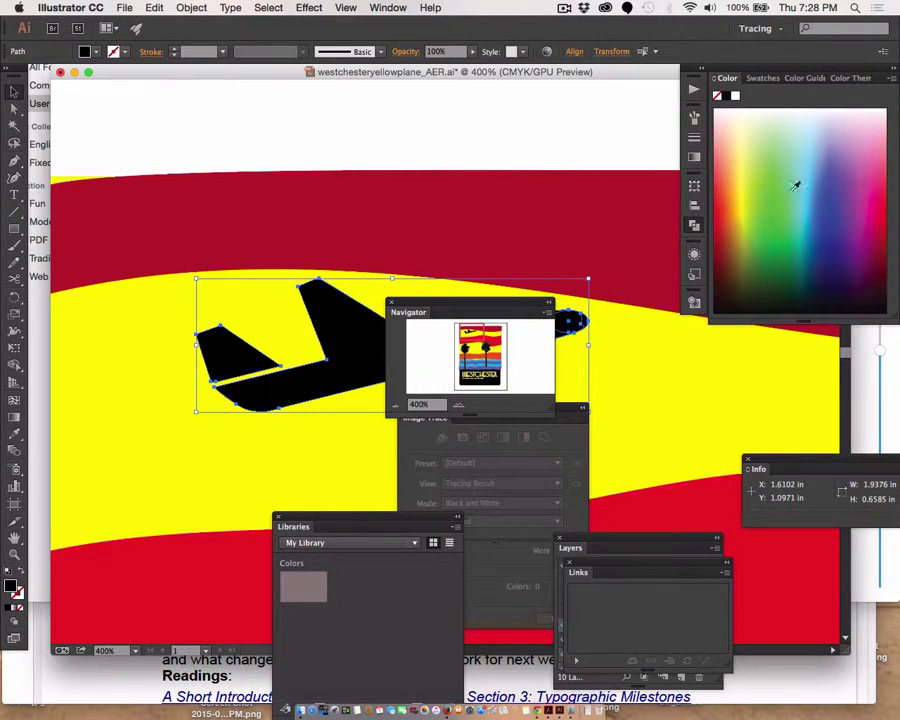
Step: Try again to show the Pathfinder panel and check whether it is enabled
{"action": "left_click", "coordinate": [399, 6]}
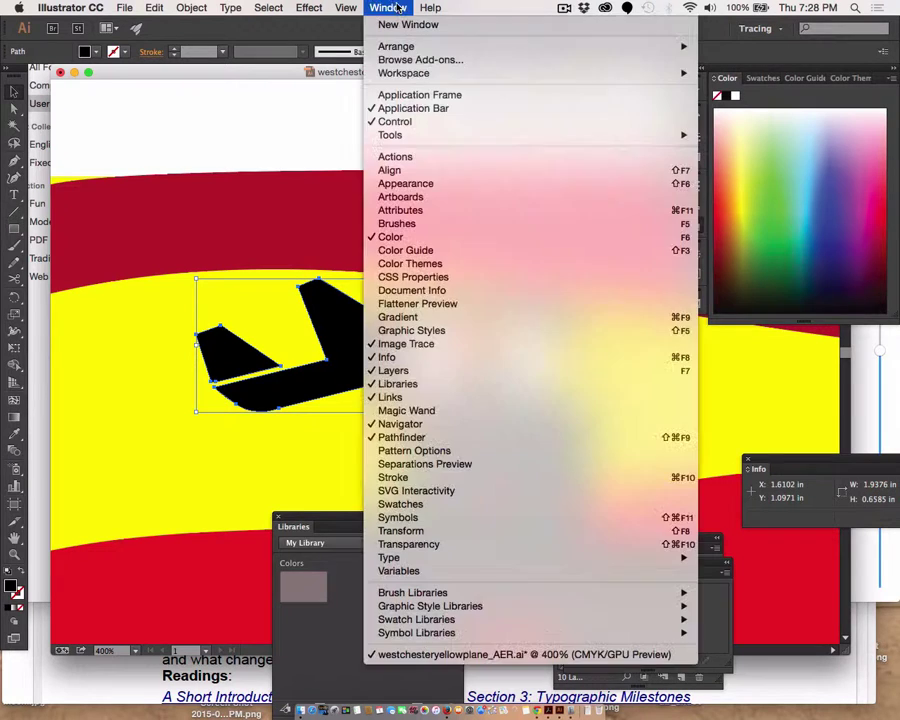
{"action": "left_click", "coordinate": [424, 437]}
{"action": "left_click", "coordinate": [390, 8]}
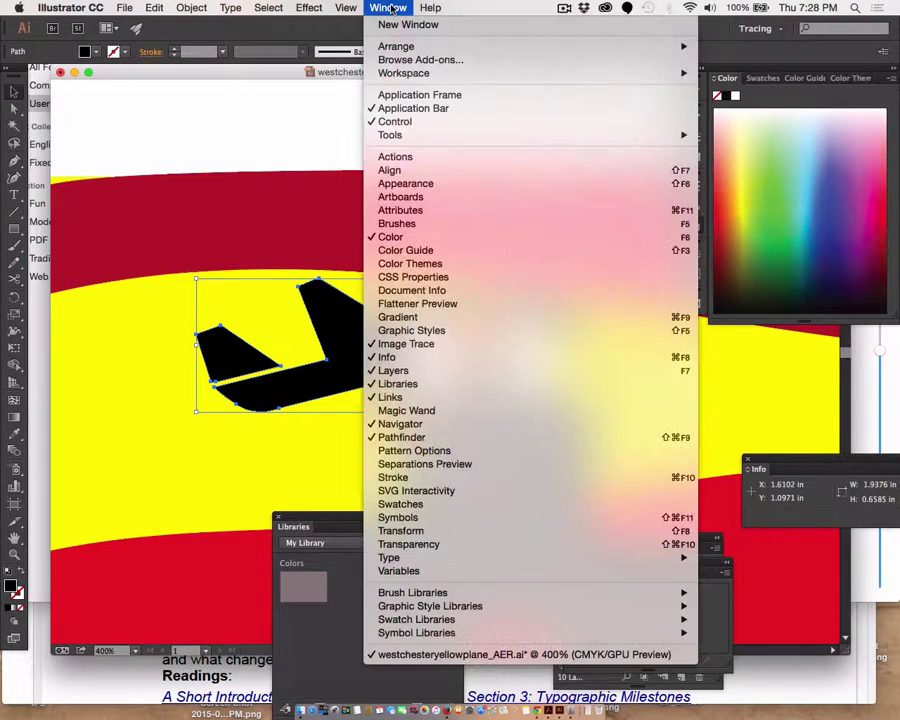
{"action": "left_click", "coordinate": [390, 8]}
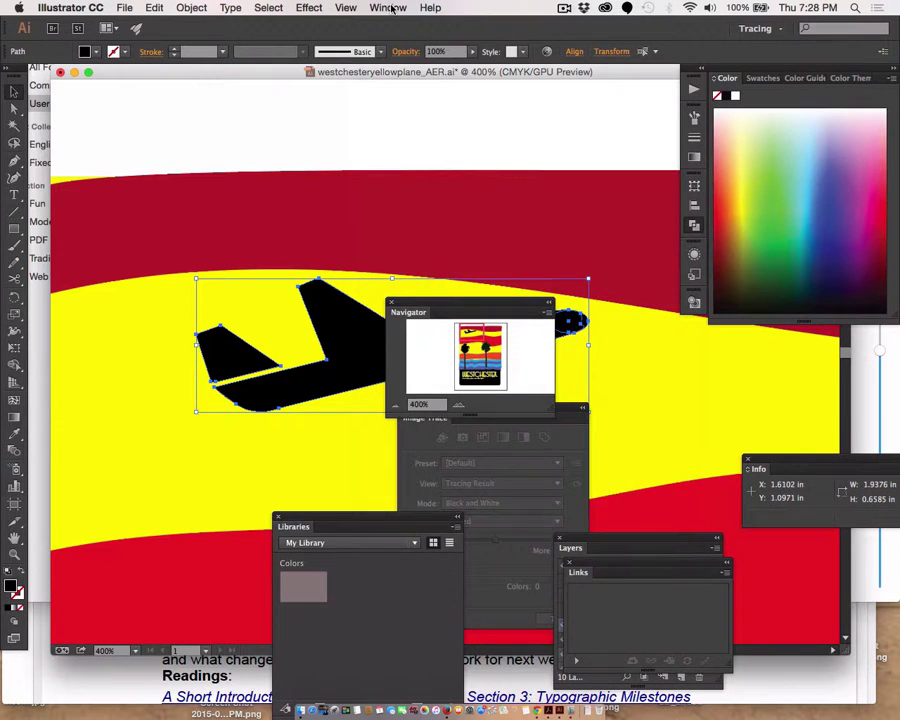
Step: Switch to the Essentials workspace and reset it to its default panel layout
{"action": "left_click", "coordinate": [390, 8]}
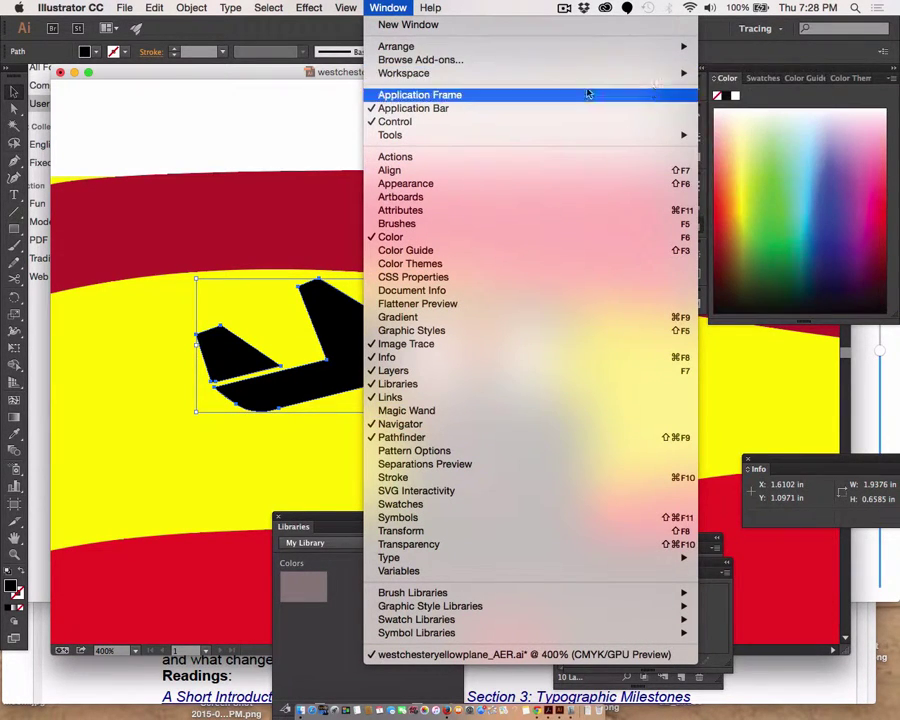
{"action": "mouse_move", "coordinate": [571, 75]}
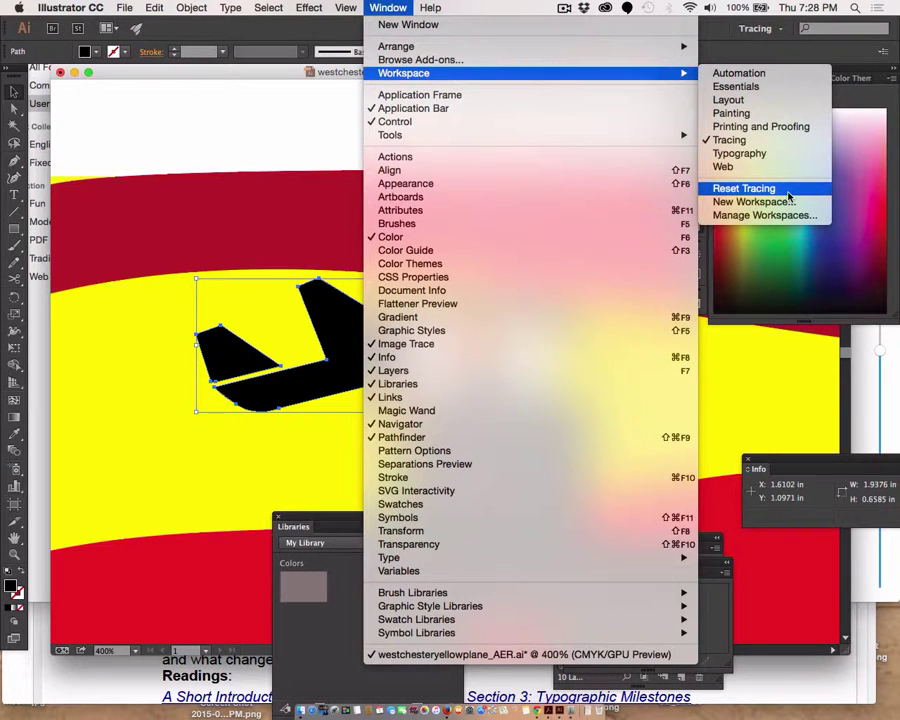
{"action": "left_click", "coordinate": [781, 88]}
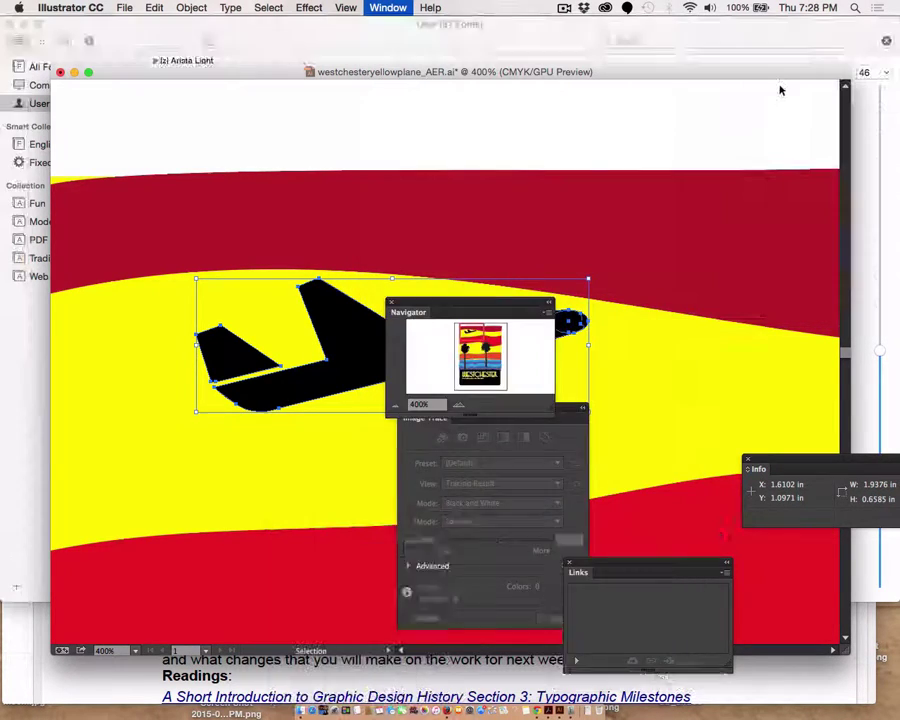
{"action": "left_click", "coordinate": [388, 8]}
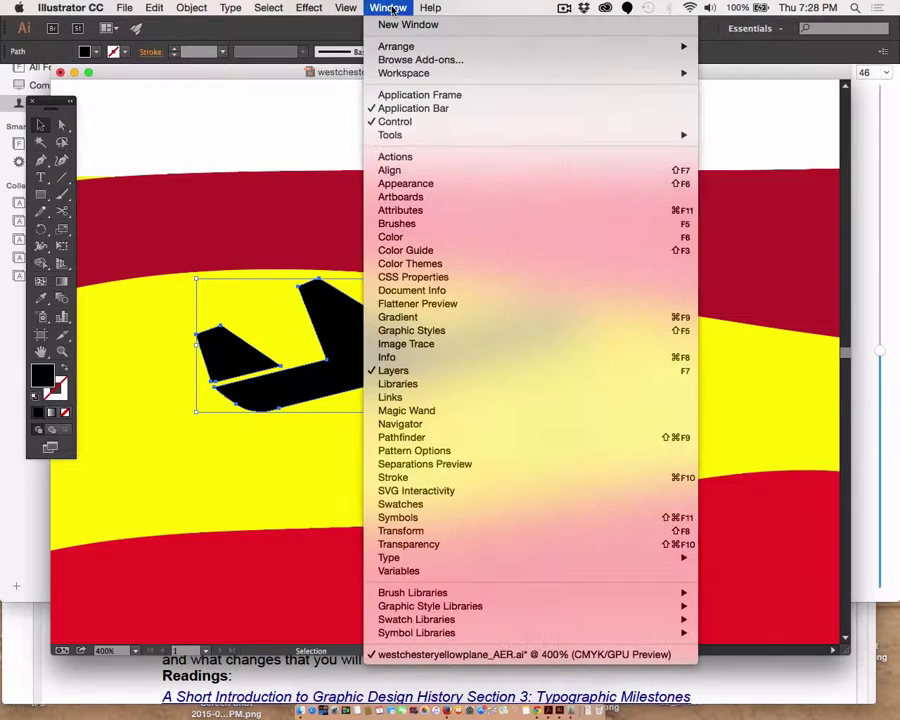
{"action": "mouse_move", "coordinate": [387, 46]}
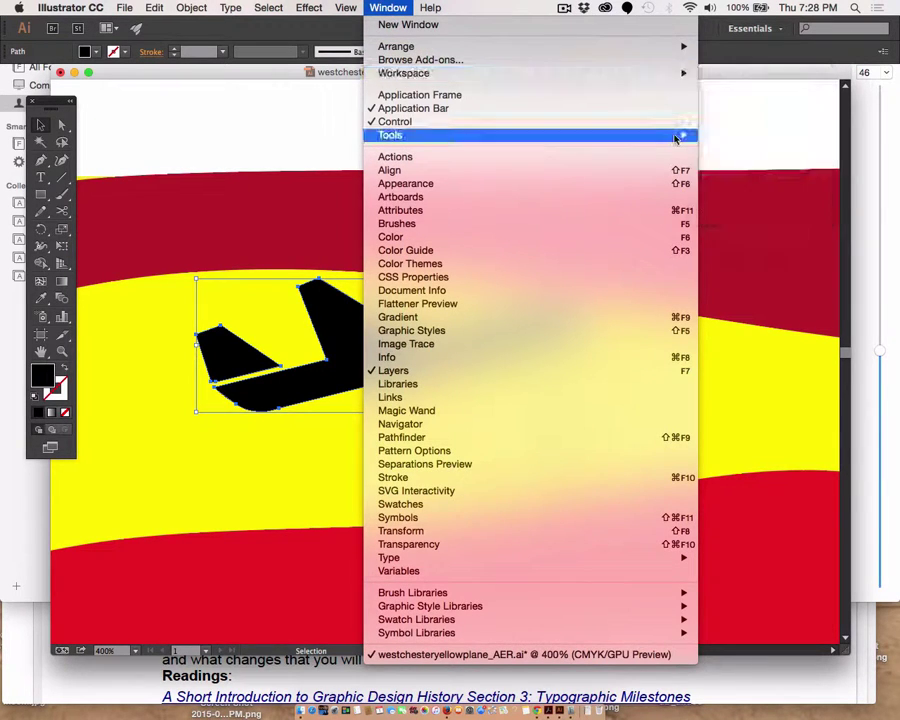
{"action": "mouse_move", "coordinate": [550, 78]}
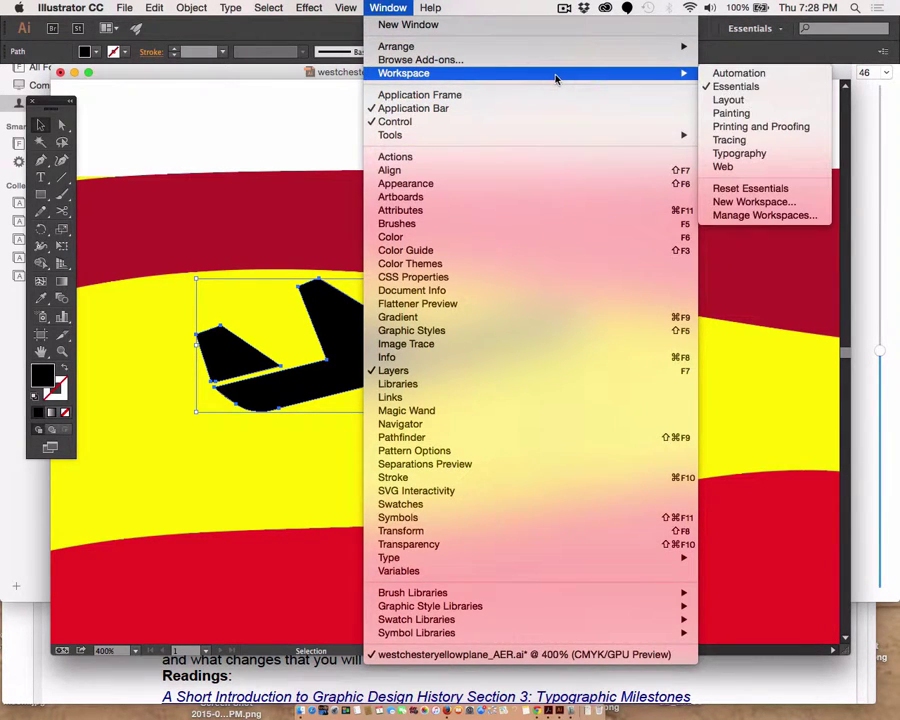
{"action": "left_click", "coordinate": [787, 189]}
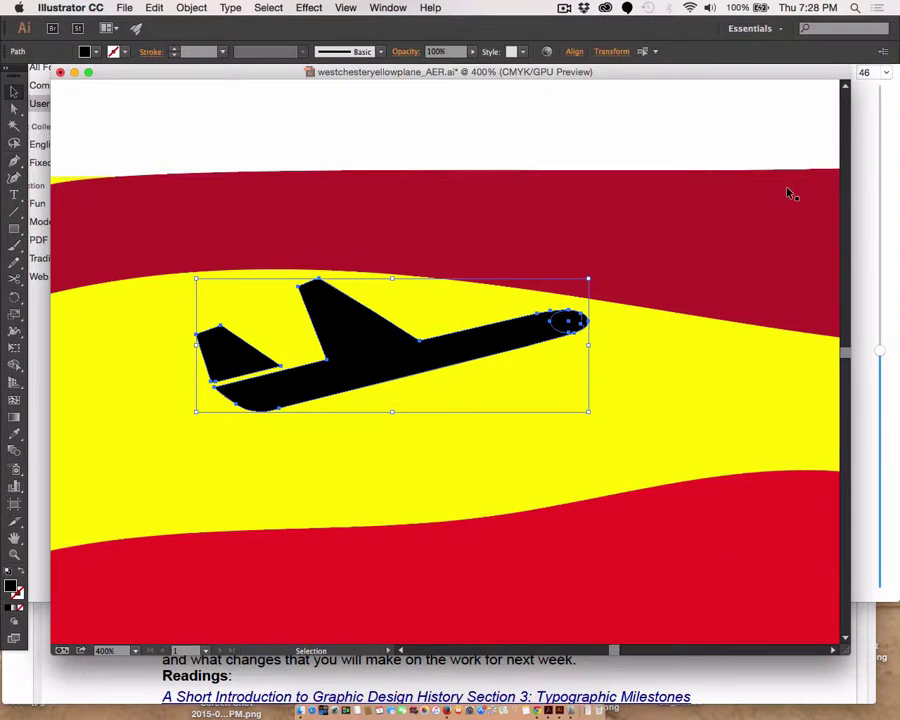
Step: Show the Pathfinder panel and merge the selected airplane parts into one silhouette
{"action": "left_click", "coordinate": [395, 8]}
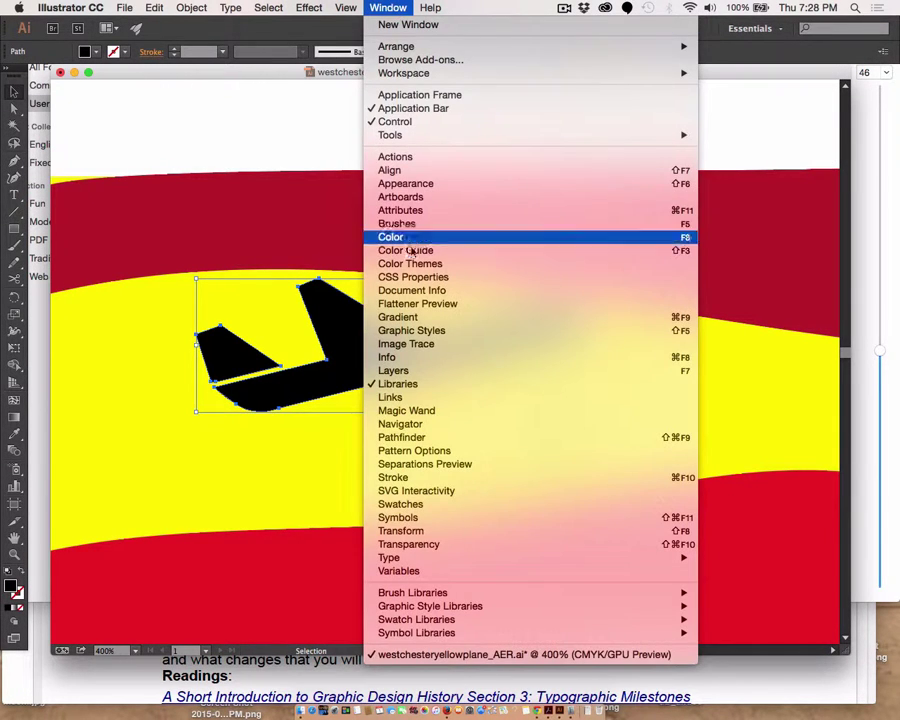
{"action": "left_click", "coordinate": [404, 437]}
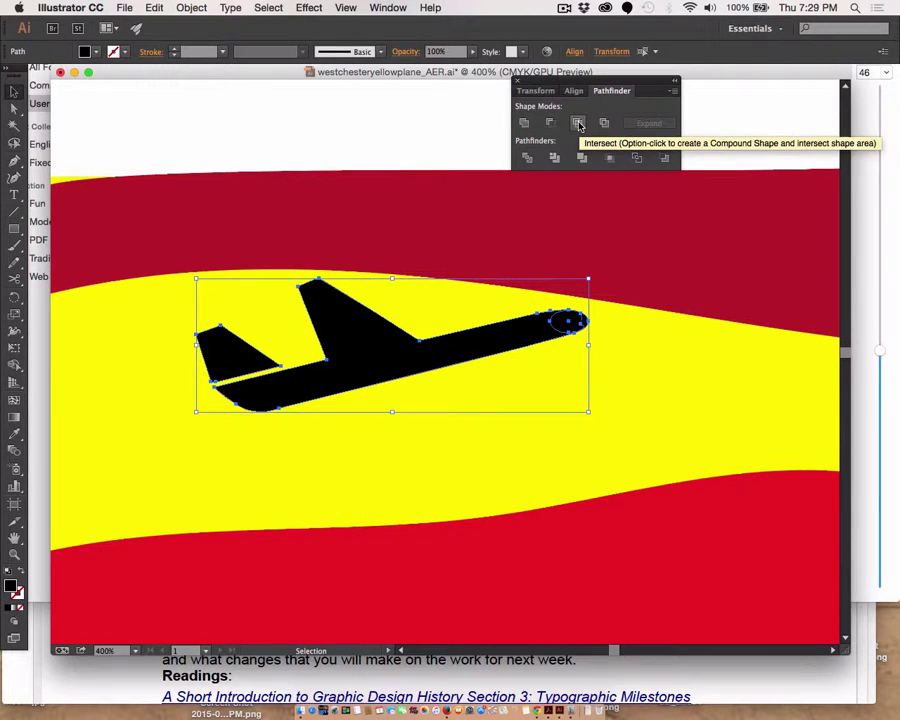
{"action": "left_click", "coordinate": [582, 158]}
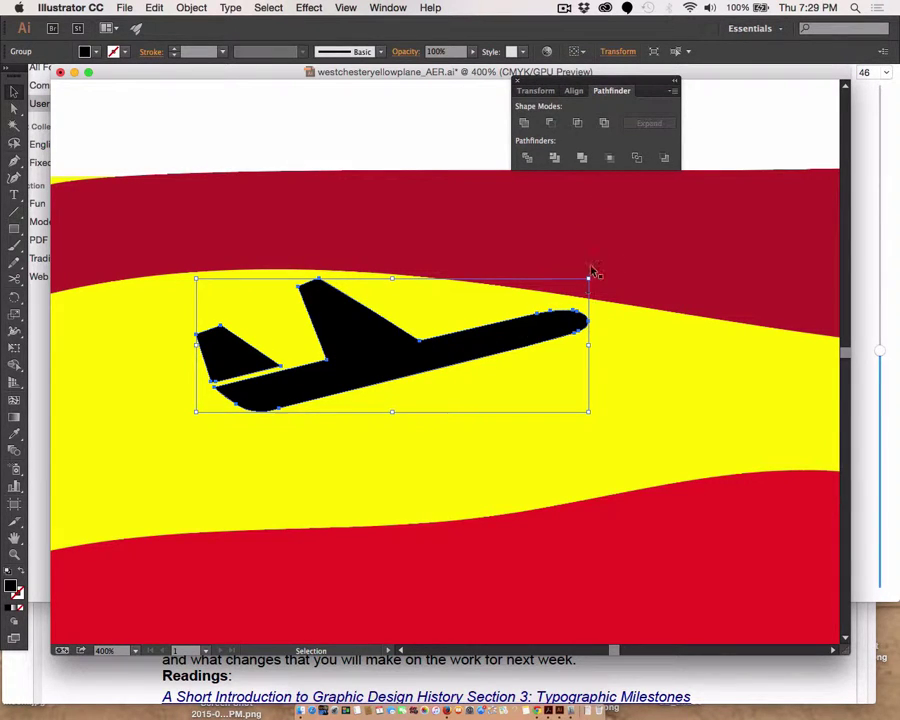
Step: Scale the merged airplane down to a bit under half its size in the upper yellow band and deselect it
{"action": "left_click_drag", "start_coordinate": [589, 279], "coordinate": [541, 377]}
{"action": "key", "text": "super+1"}
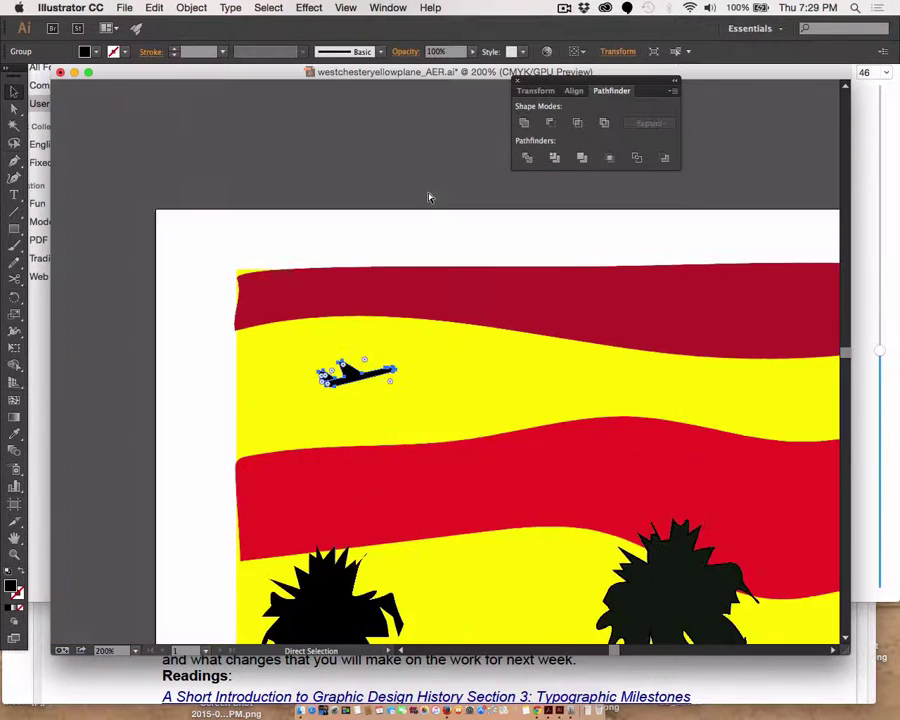
{"action": "left_click", "coordinate": [180, 325]}
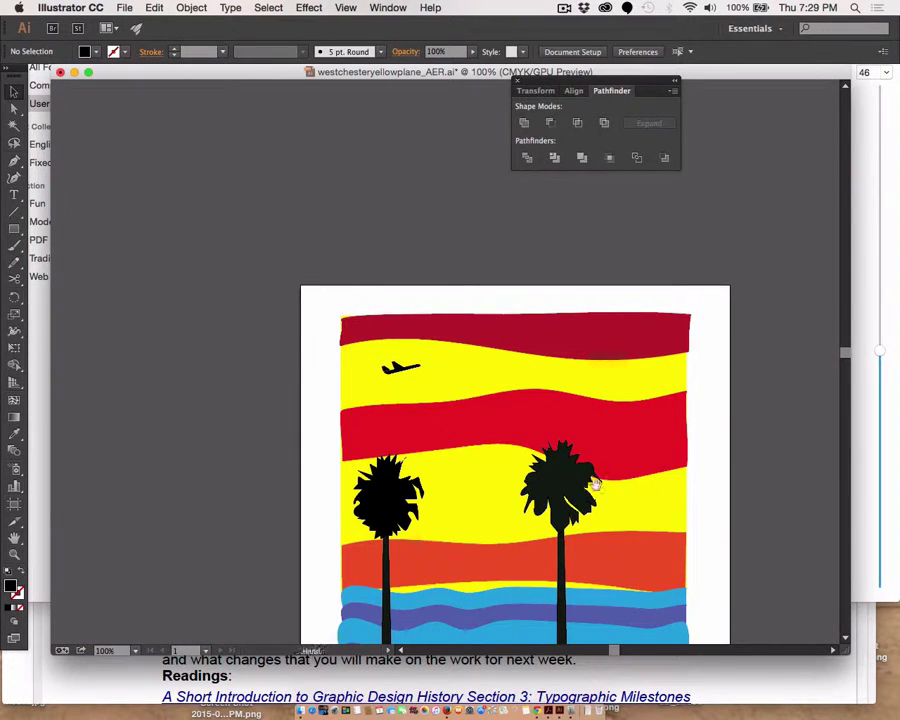
Step: Shift the small airplane slightly to the right within the upper yellow band
{"action": "left_click_drag", "start_coordinate": [593, 482], "coordinate": [483, 400]}
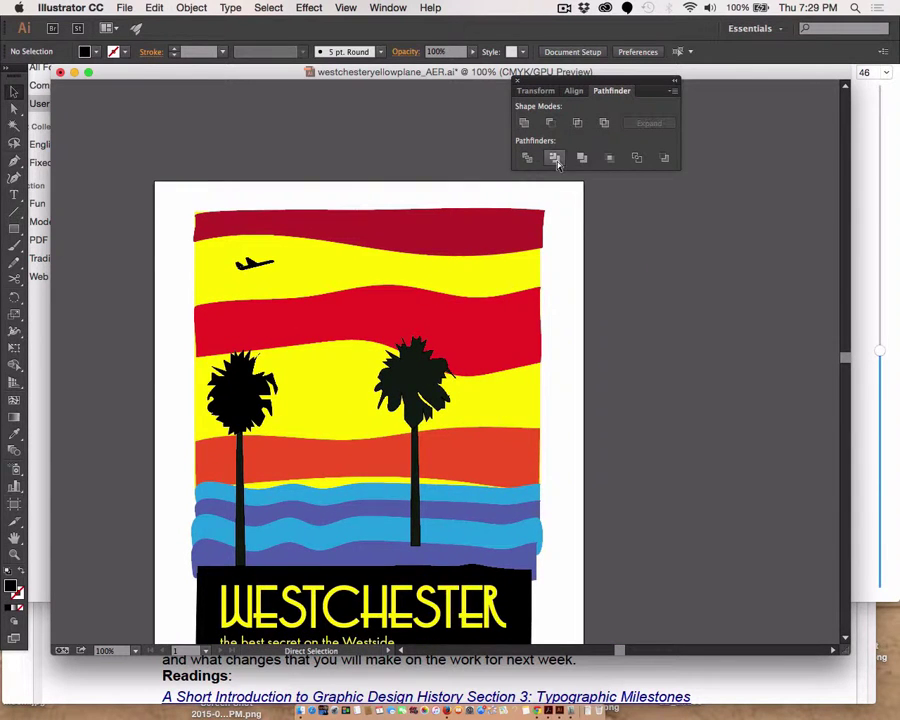
{"action": "key", "text": "super+equal"}
{"action": "left_click_drag", "start_coordinate": [356, 214], "coordinate": [442, 226]}
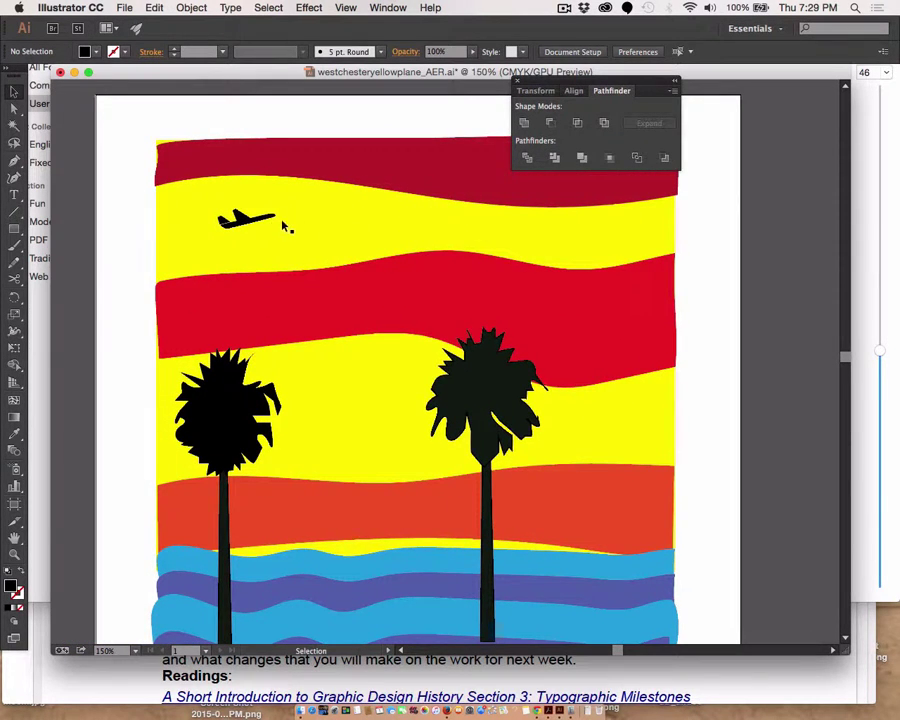
{"action": "left_click", "coordinate": [245, 218]}
{"action": "left_click_drag", "start_coordinate": [275, 230], "coordinate": [289, 240]}
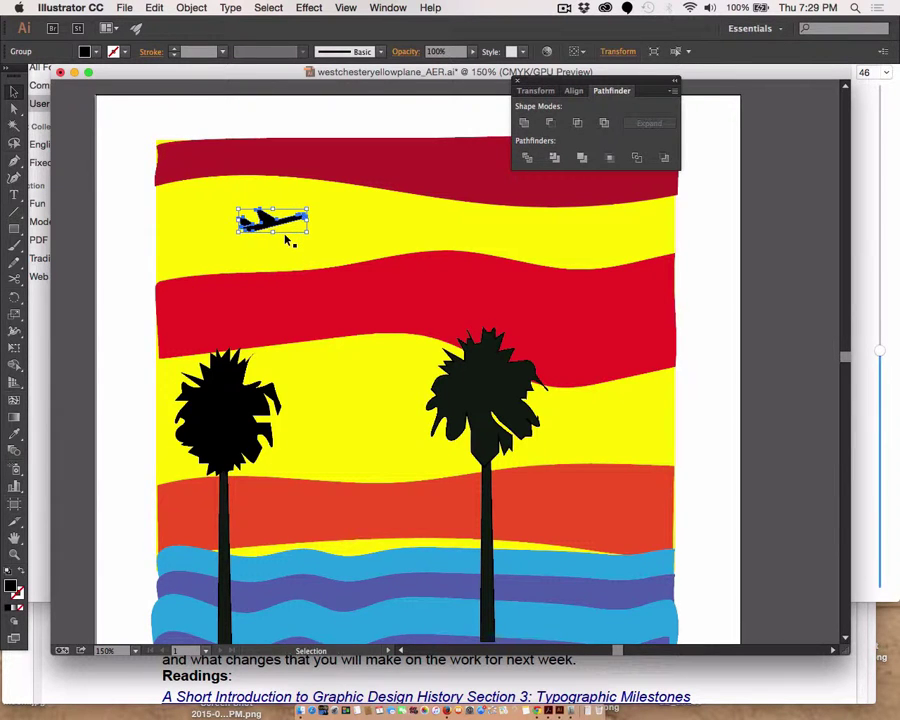
{"action": "left_click", "coordinate": [127, 271]}
Step: Lengthen the right palm's trunk downward so that it reaches into the black text block
{"action": "left_click_drag", "start_coordinate": [416, 400], "coordinate": [424, 287]}
{"action": "left_click", "coordinate": [491, 515]}
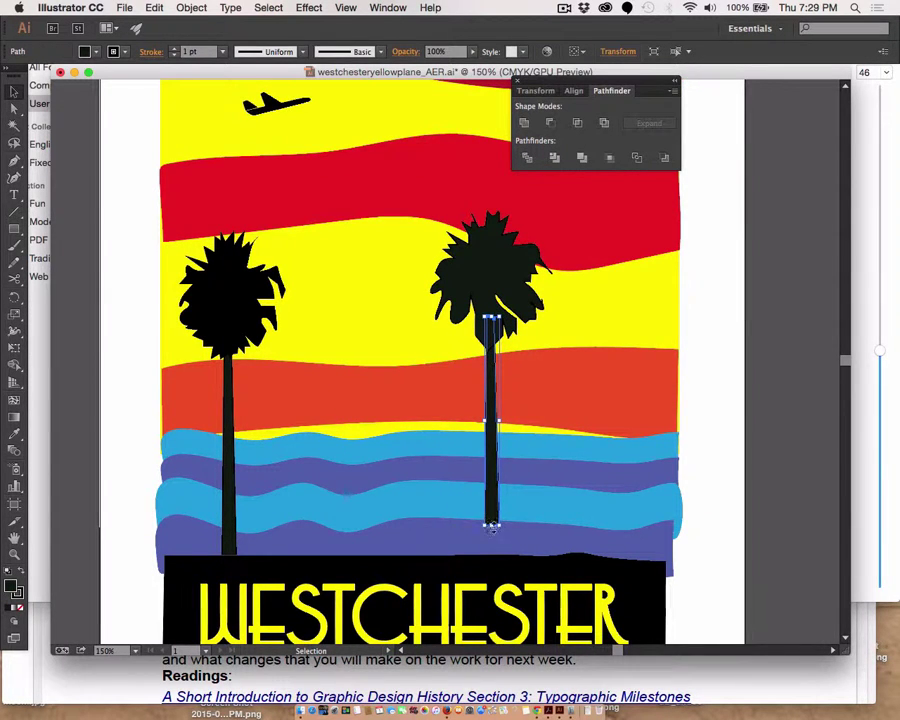
{"action": "left_click_drag", "start_coordinate": [492, 525], "coordinate": [491, 563]}
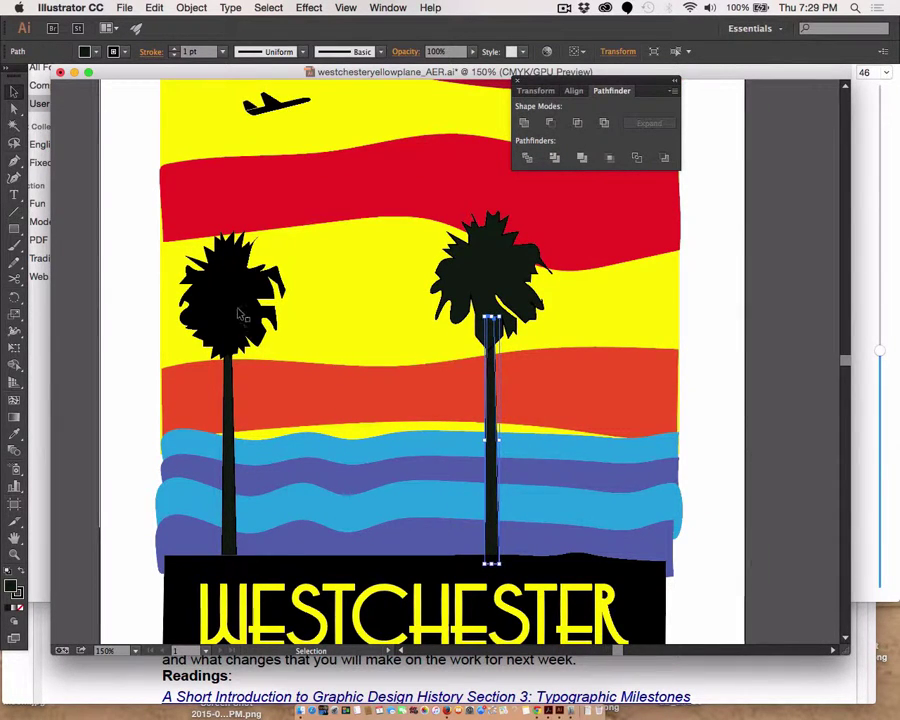
Step: Merge the crown and trunk of each of the two palm trees using Pathfinder
{"action": "left_click", "coordinate": [474, 273], "text": "shift"}
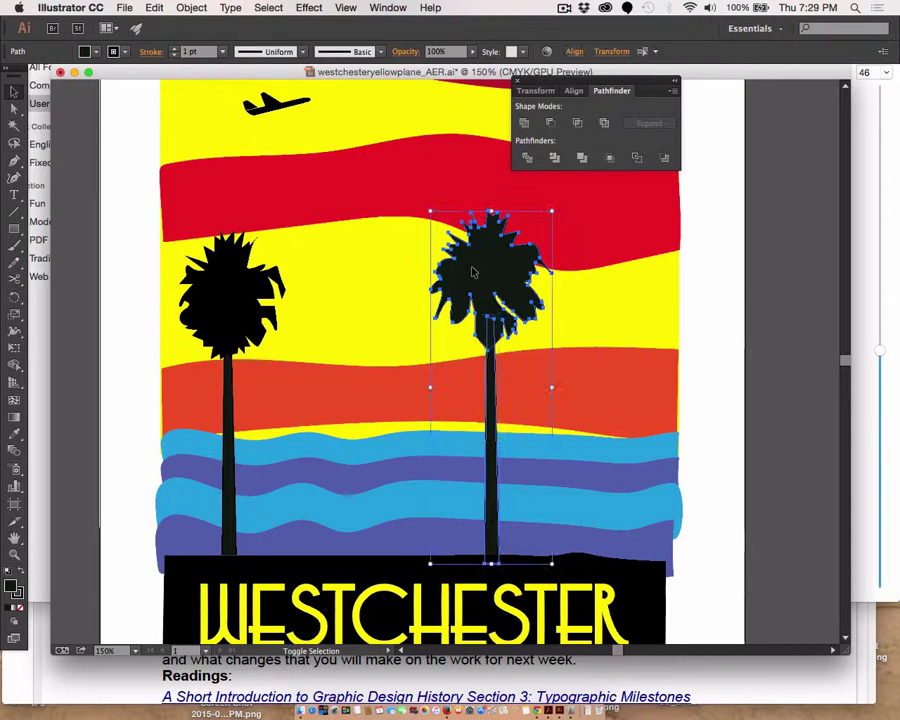
{"action": "left_click", "coordinate": [580, 157]}
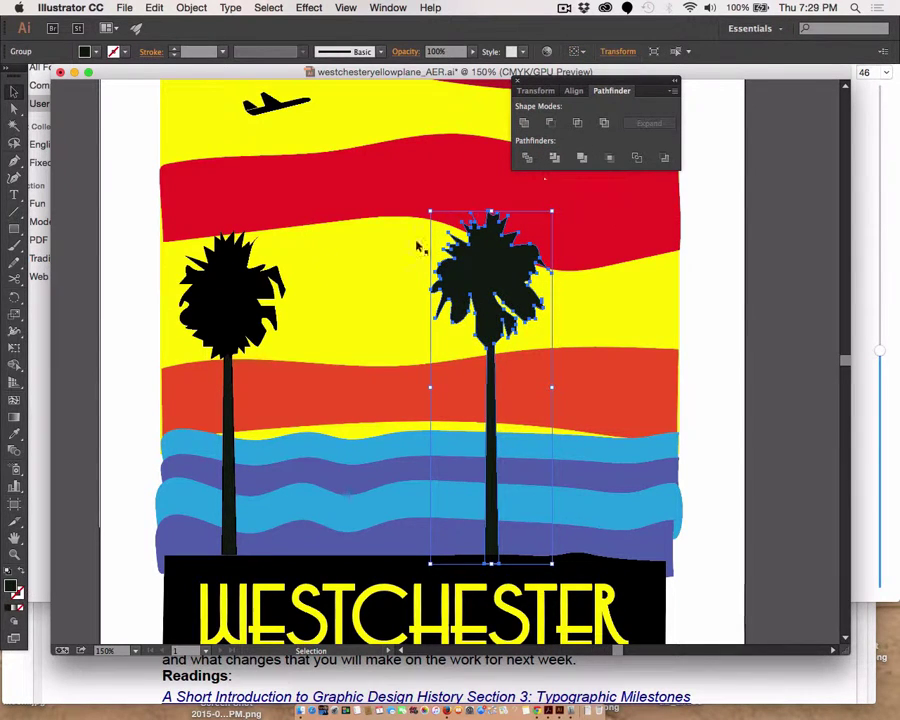
{"action": "left_click", "coordinate": [224, 302]}
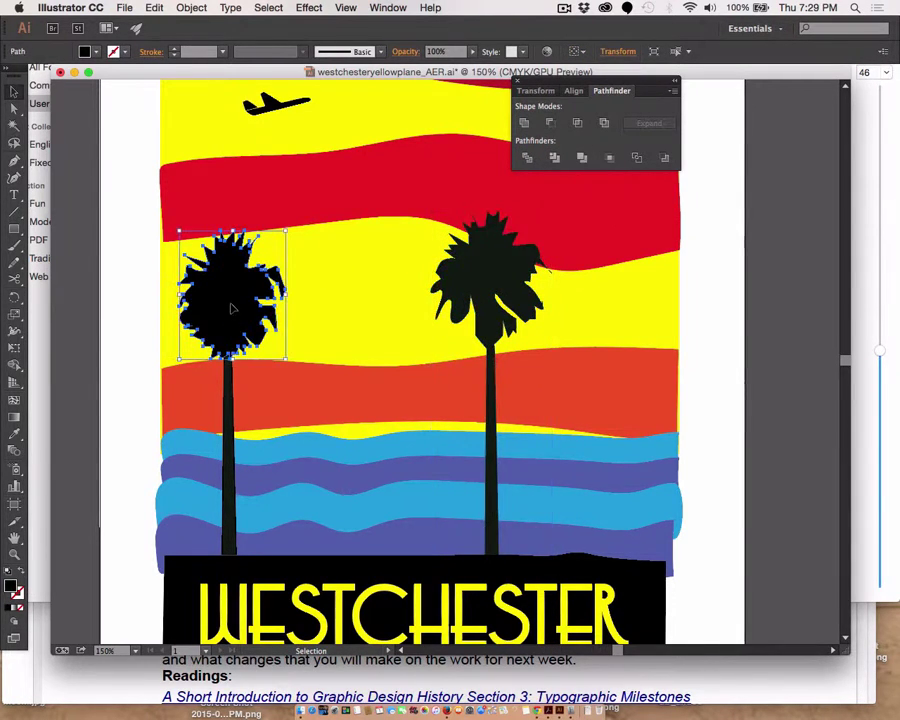
{"action": "left_click", "coordinate": [228, 437], "text": "shift"}
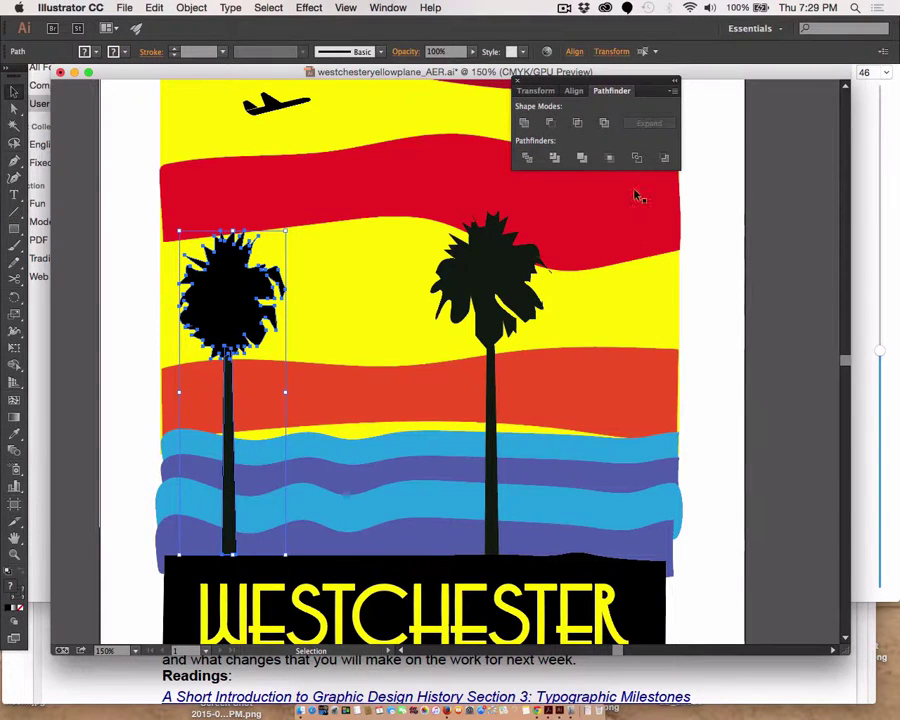
{"action": "left_click", "coordinate": [581, 158]}
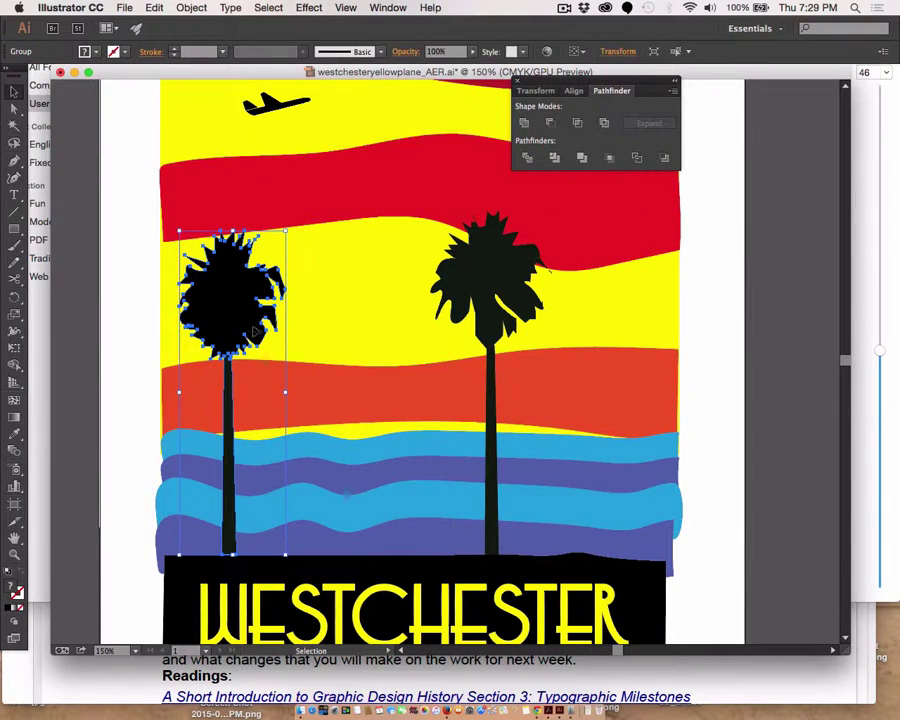
Step: Duplicate the left palm, flip the copy horizontally, and place it near the poster's right edge
{"action": "left_click_drag", "start_coordinate": [230, 337], "coordinate": [604, 345]}
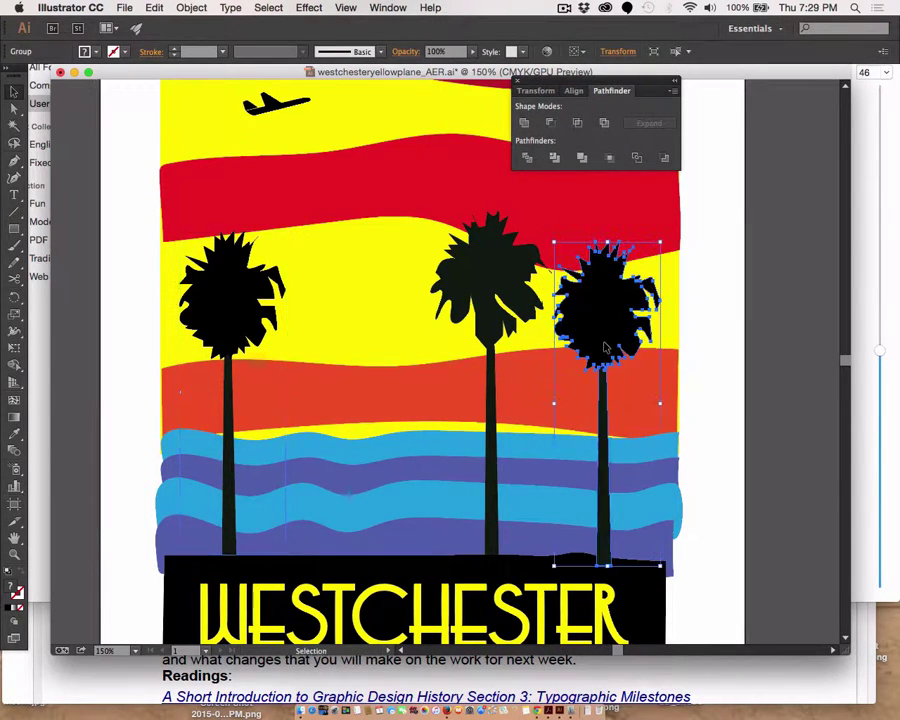
{"action": "left_click_drag", "start_coordinate": [659, 402], "coordinate": [446, 386]}
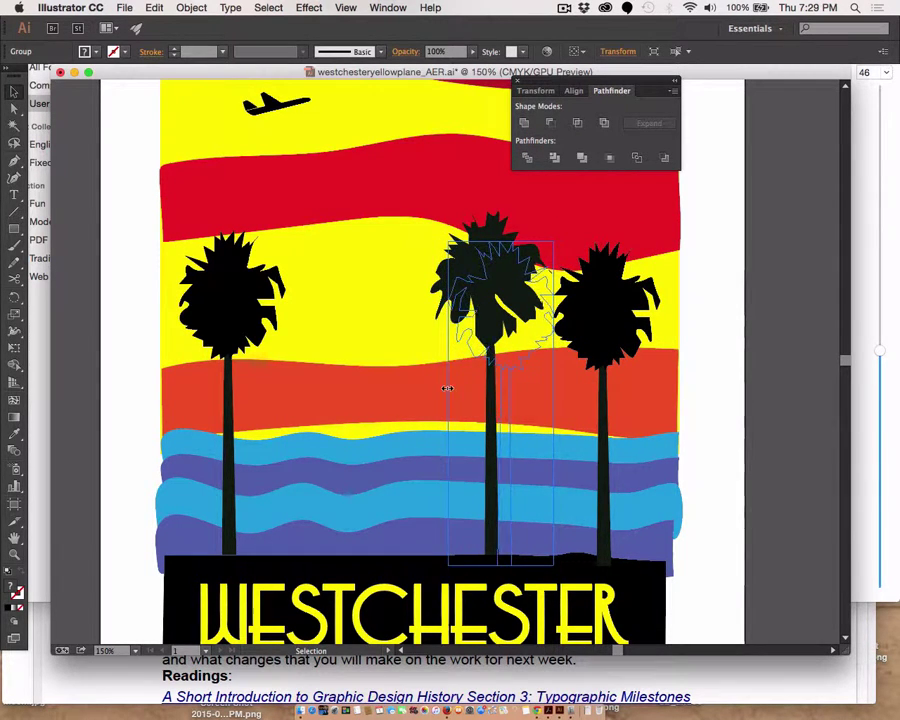
{"action": "left_click_drag", "start_coordinate": [499, 340], "coordinate": [615, 341]}
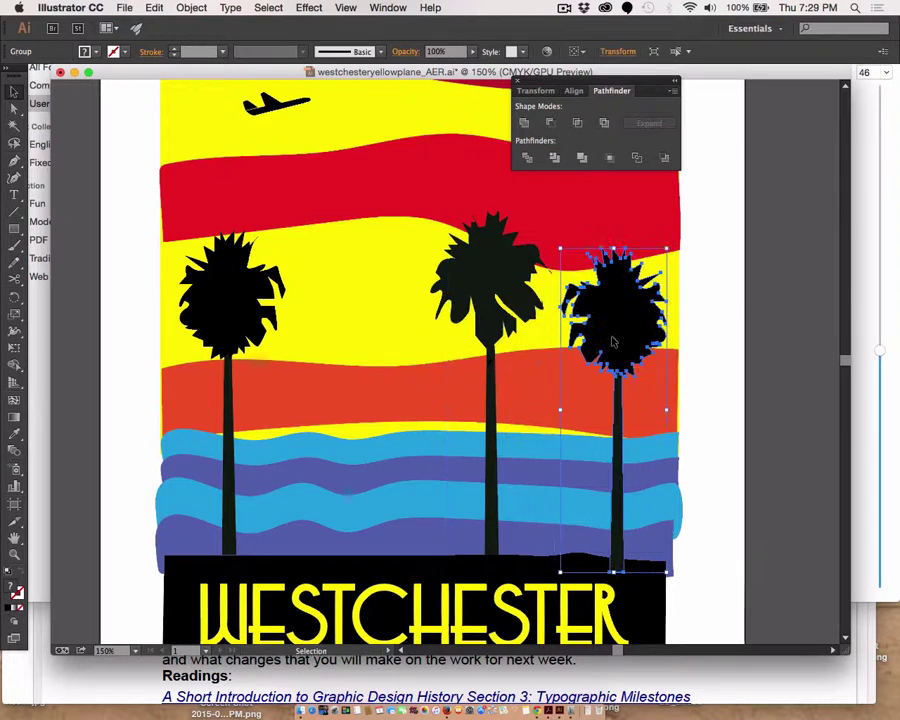
{"action": "left_click", "coordinate": [715, 345]}
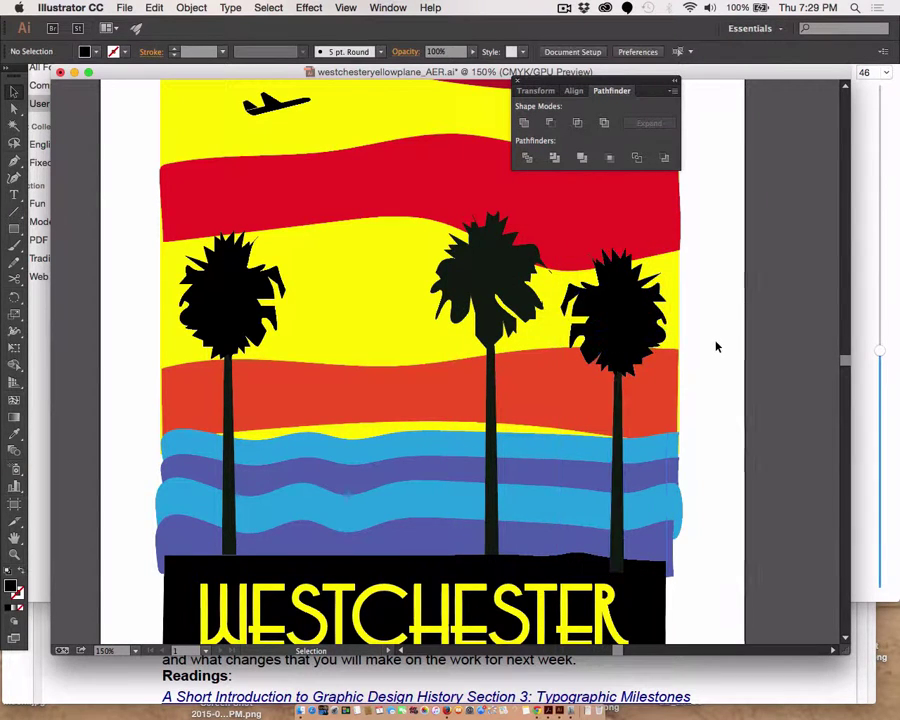
Step: Duplicate the taller palm and place the copy slightly lower, between it and the leftmost palm
{"action": "left_click", "coordinate": [490, 288]}
{"action": "left_click_drag", "start_coordinate": [490, 288], "coordinate": [364, 333]}
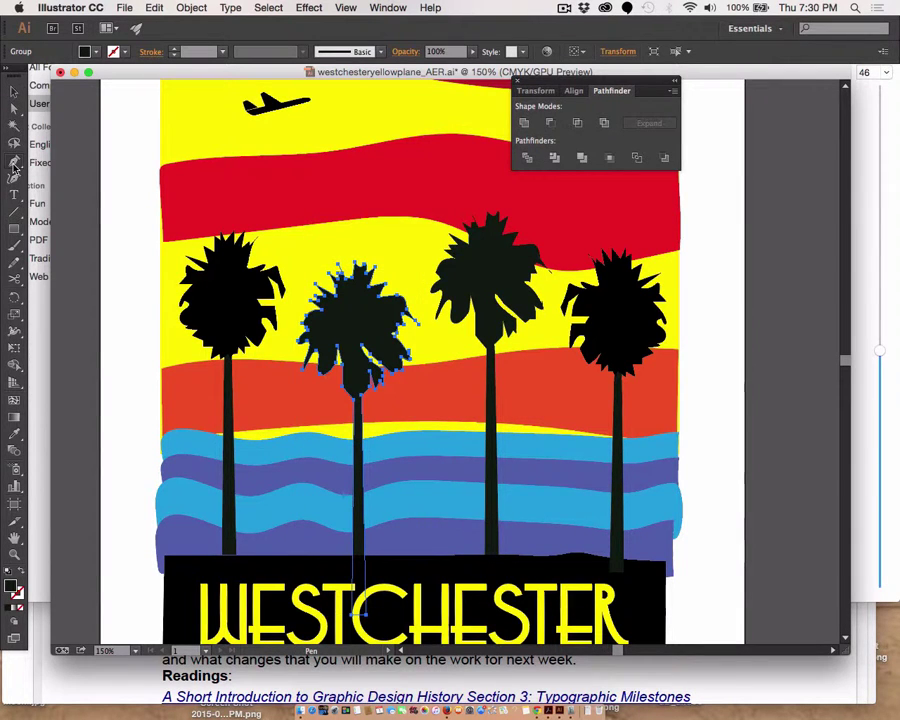
Step: Vary the copied palm's crown by removing several outline points around its fronds with the Delete Anchor Point tool
{"action": "left_click_drag", "start_coordinate": [14, 162], "coordinate": [70, 193]}
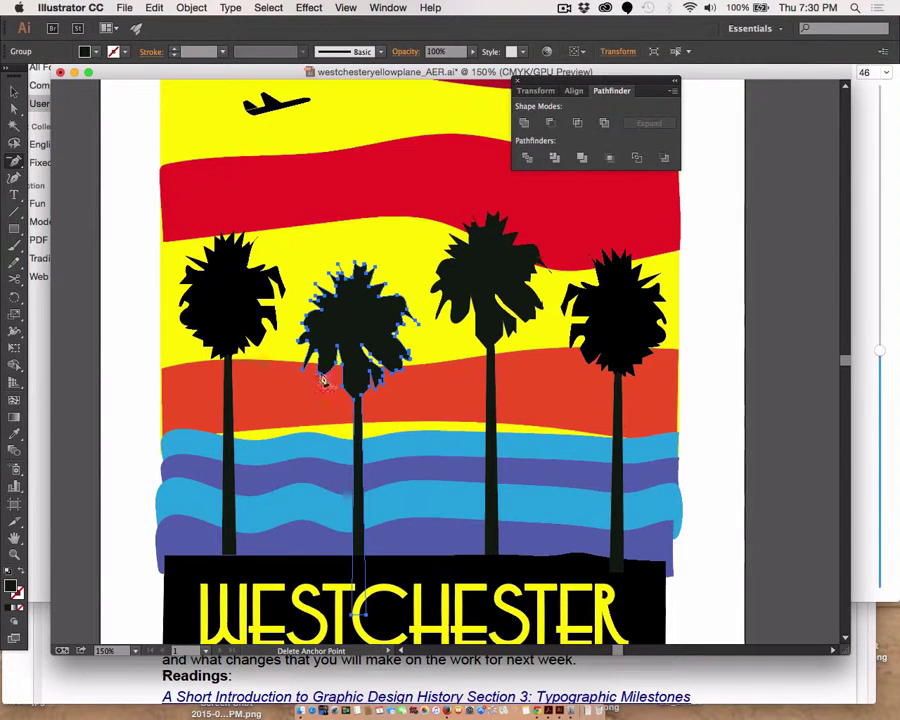
{"action": "left_click", "coordinate": [350, 385]}
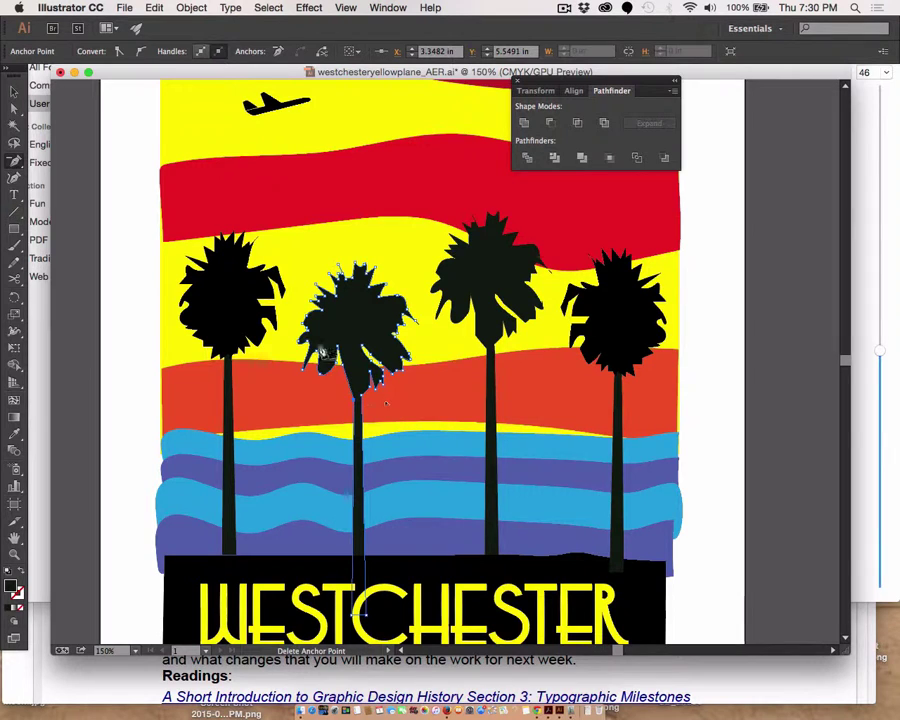
{"action": "left_click", "coordinate": [316, 303]}
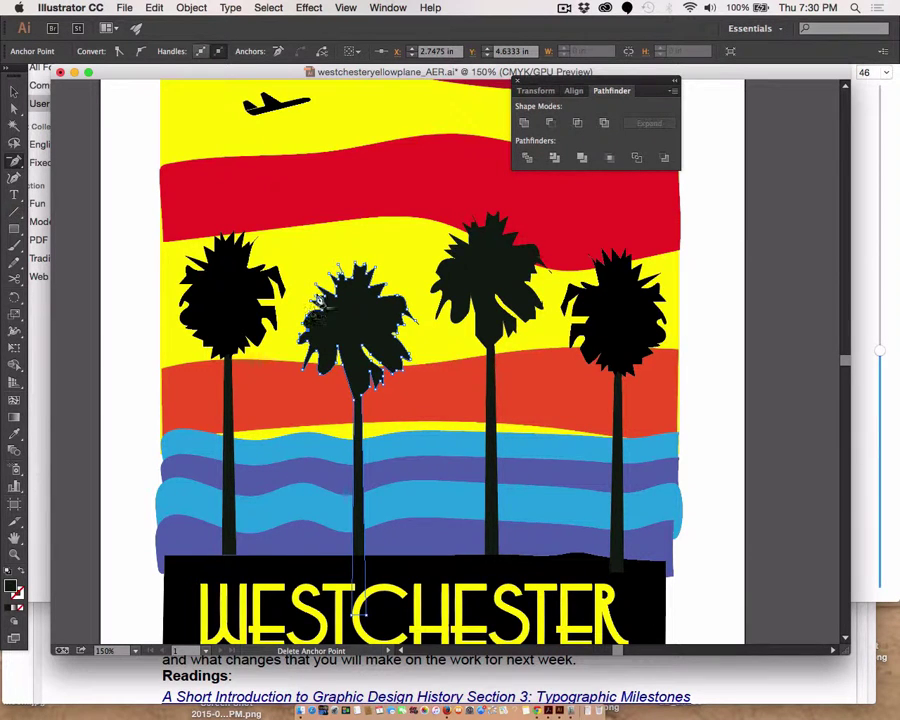
{"action": "left_click", "coordinate": [405, 303]}
{"action": "left_click", "coordinate": [400, 302]}
{"action": "left_click", "coordinate": [579, 305]}
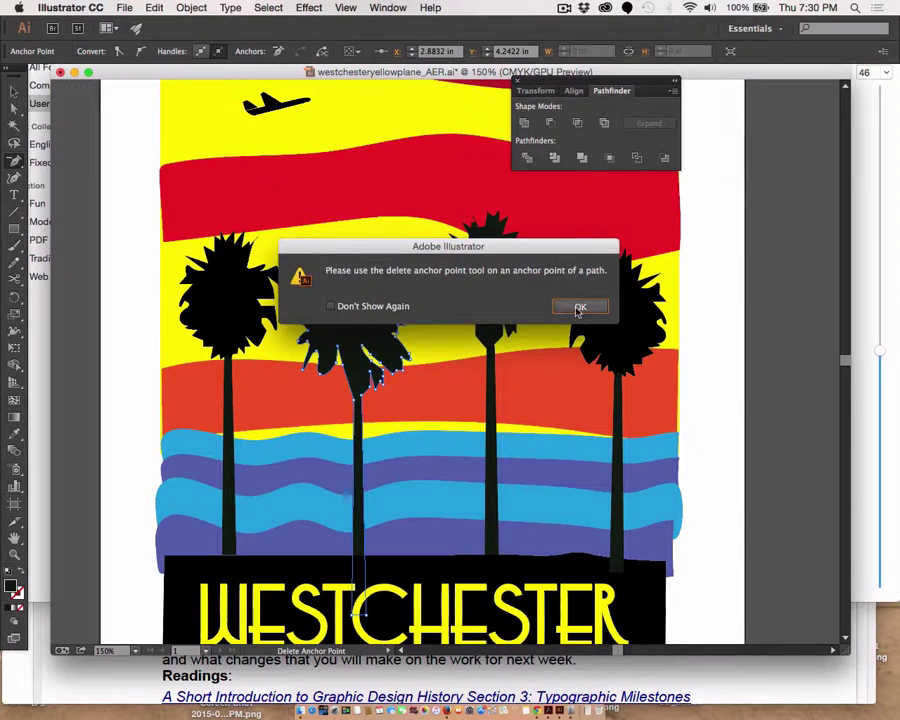
{"action": "left_click", "coordinate": [402, 375]}
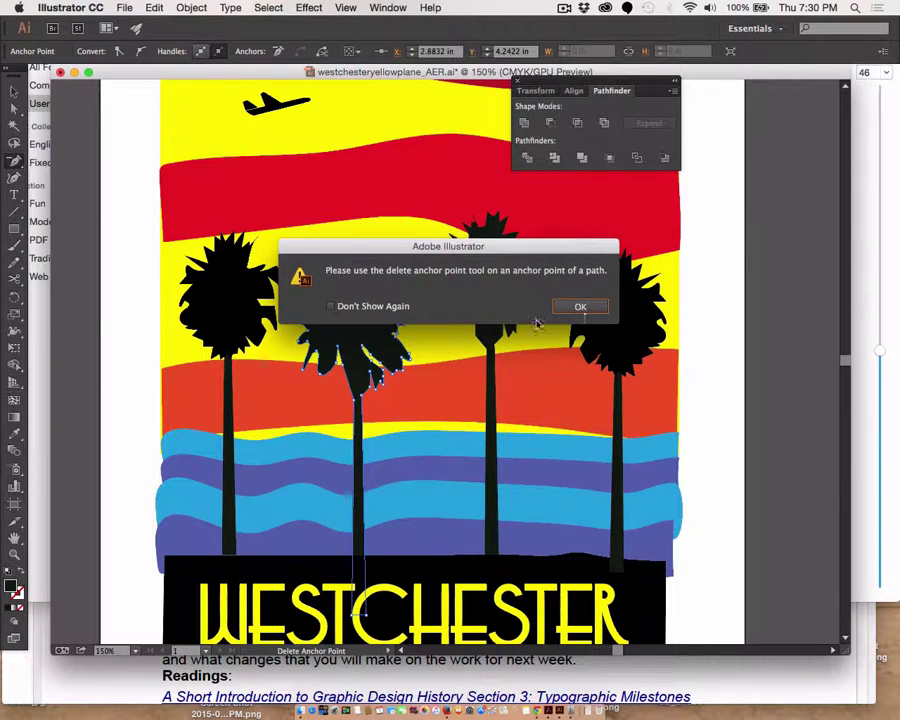
{"action": "key", "text": "Return"}
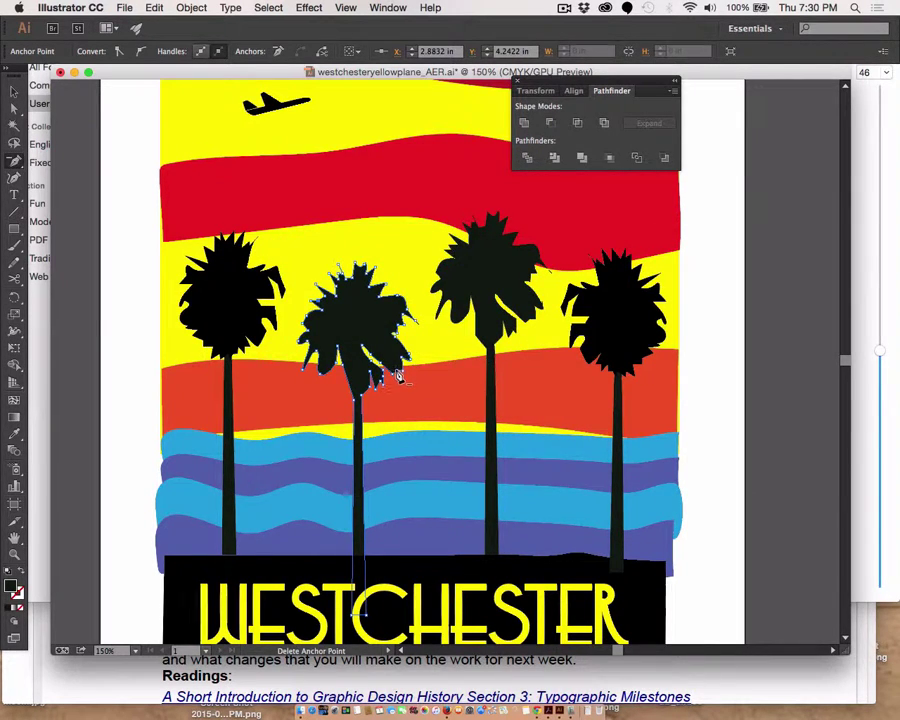
{"action": "left_click", "coordinate": [403, 356]}
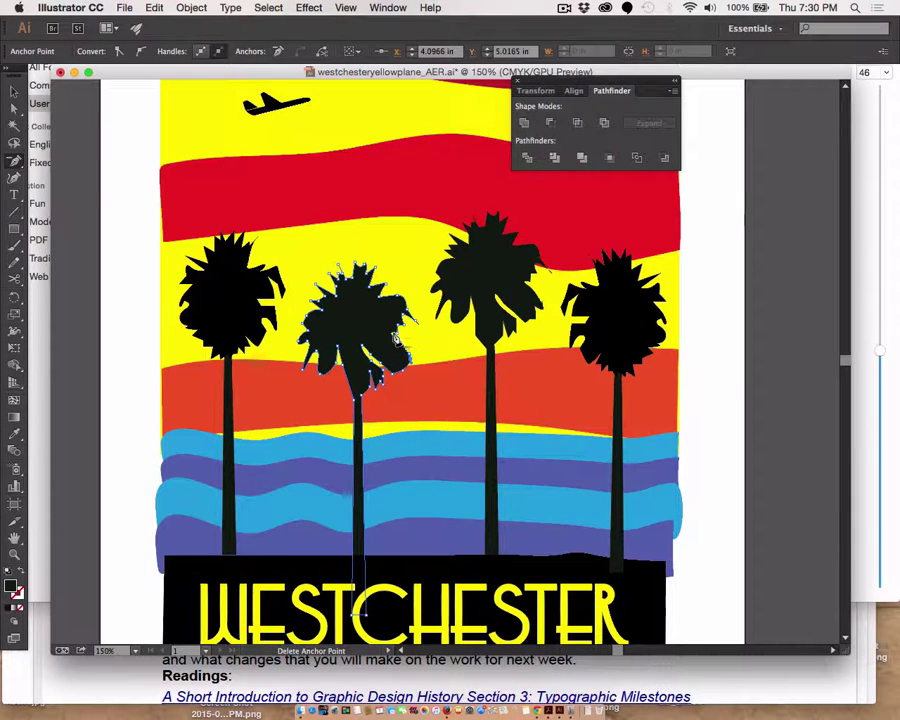
{"action": "left_click", "coordinate": [395, 339]}
{"action": "left_click", "coordinate": [585, 305]}
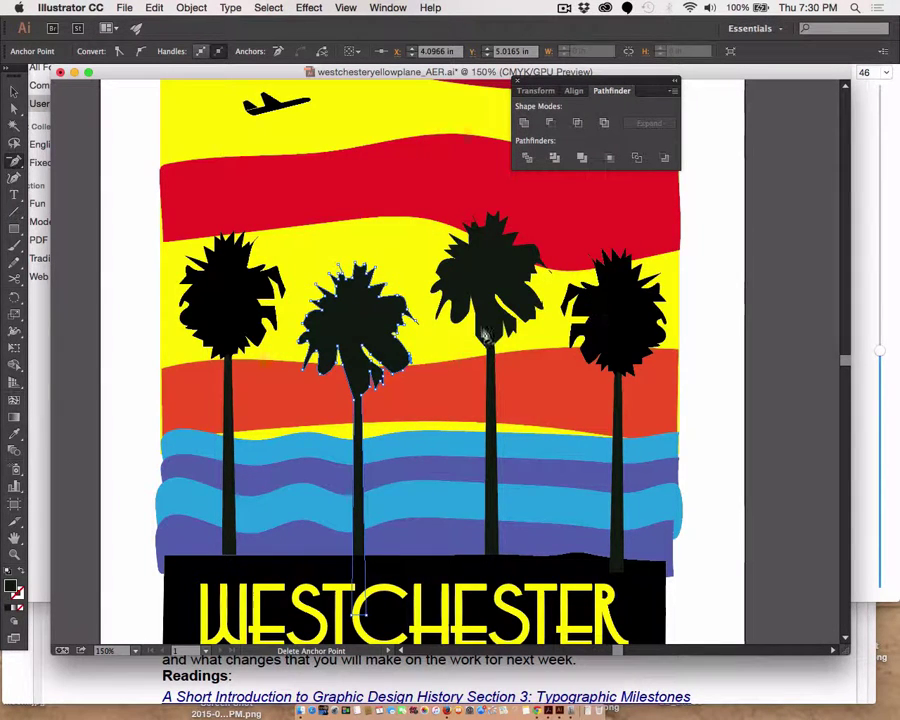
Step: Remove another outline point from the edge of the copied palm's lower-right frond with the Delete Anchor Point tool
{"action": "left_click", "coordinate": [400, 373]}
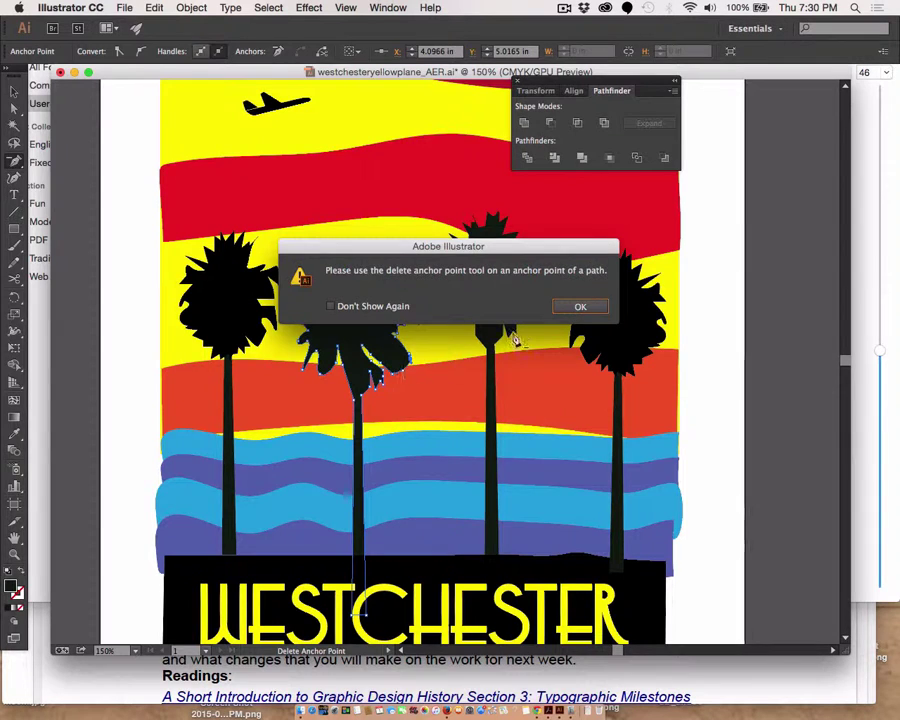
{"action": "left_click", "coordinate": [580, 306]}
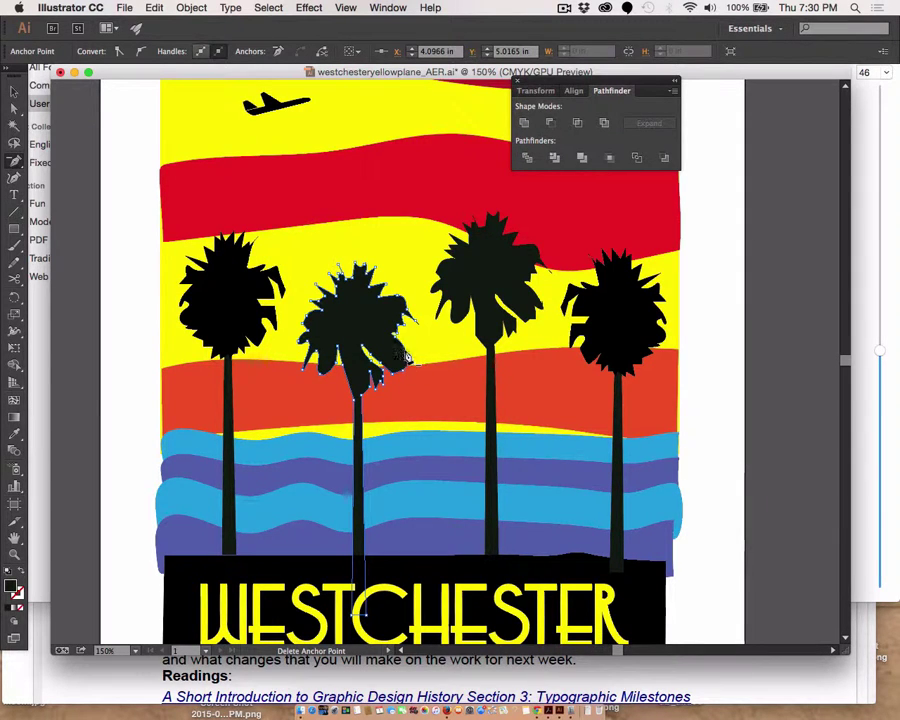
{"action": "left_click", "coordinate": [411, 362]}
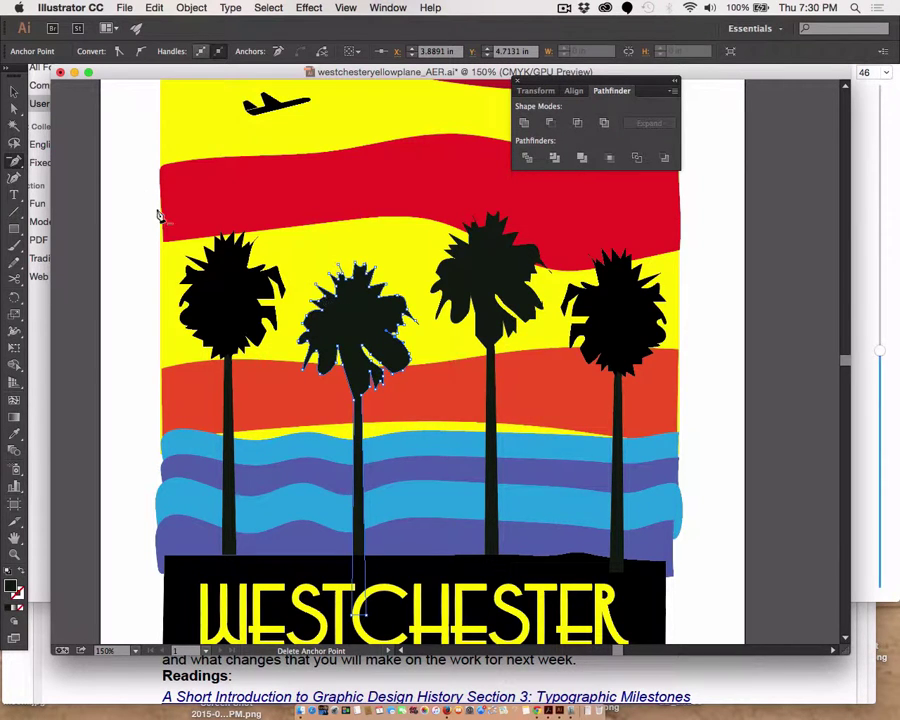
Step: Deepen the notch beside the copied palm's lower-right frond by moving its inner anchor point up and left into the crown
{"action": "left_click", "coordinate": [14, 107]}
{"action": "left_click", "coordinate": [360, 320]}
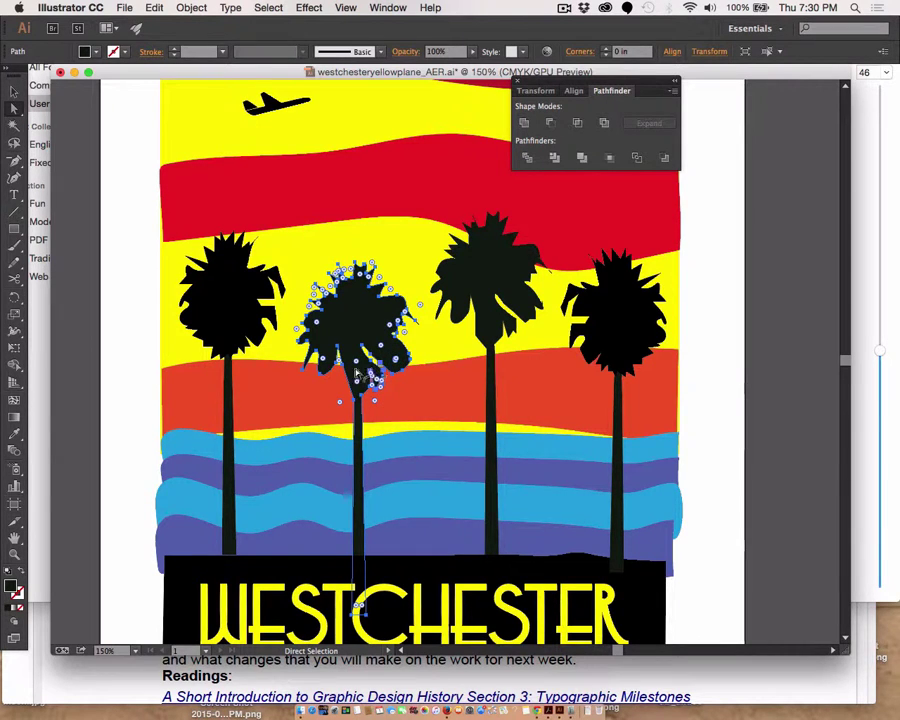
{"action": "left_click", "coordinate": [154, 404]}
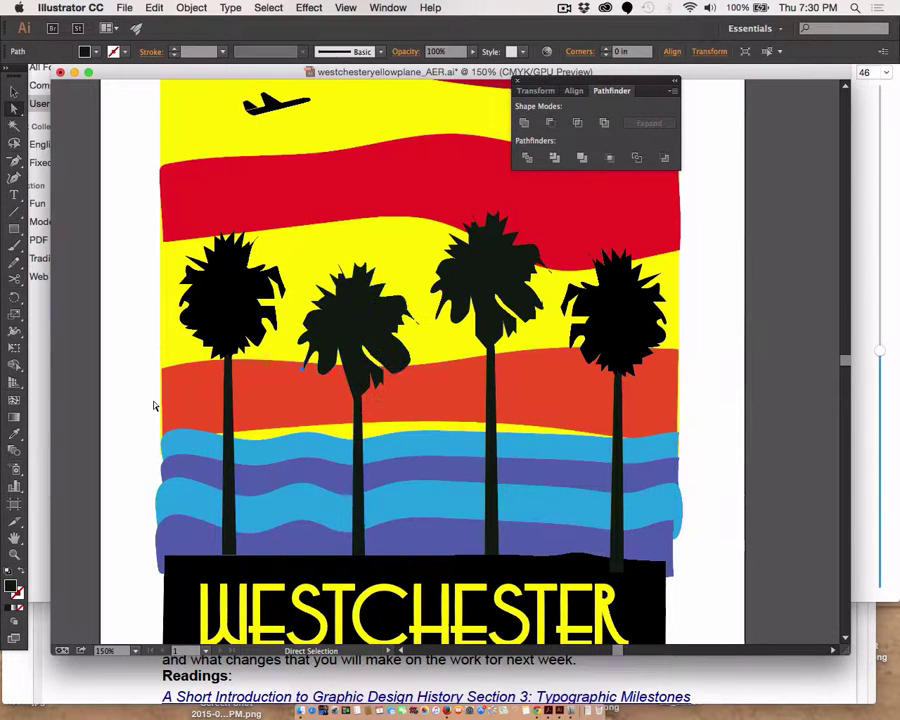
{"action": "key", "text": "z"}
{"action": "left_click", "coordinate": [388, 378]}
{"action": "left_click", "coordinate": [434, 372]}
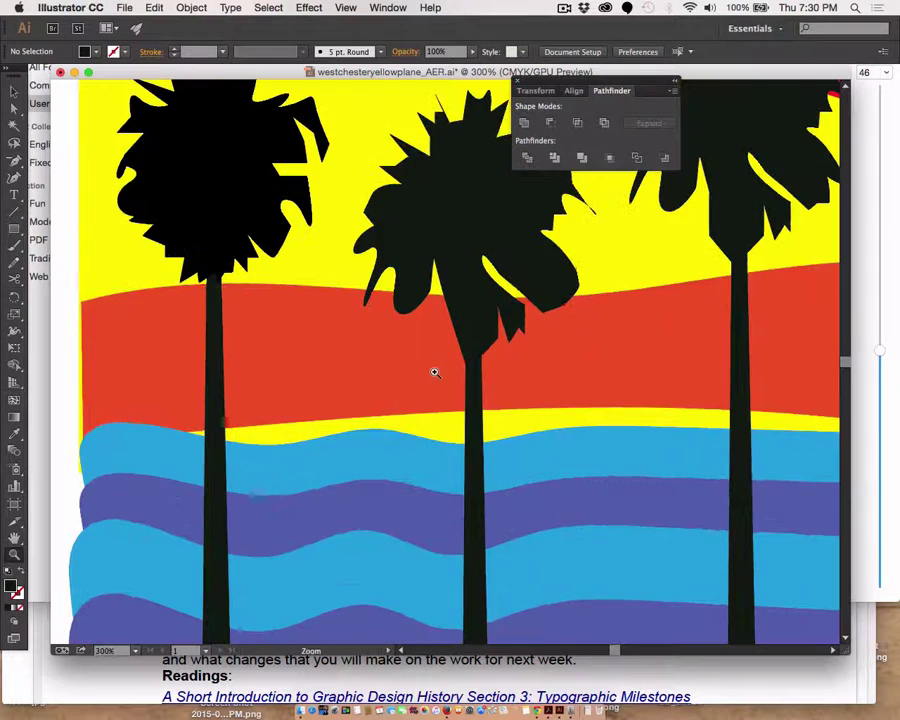
{"action": "left_click", "coordinate": [549, 332]}
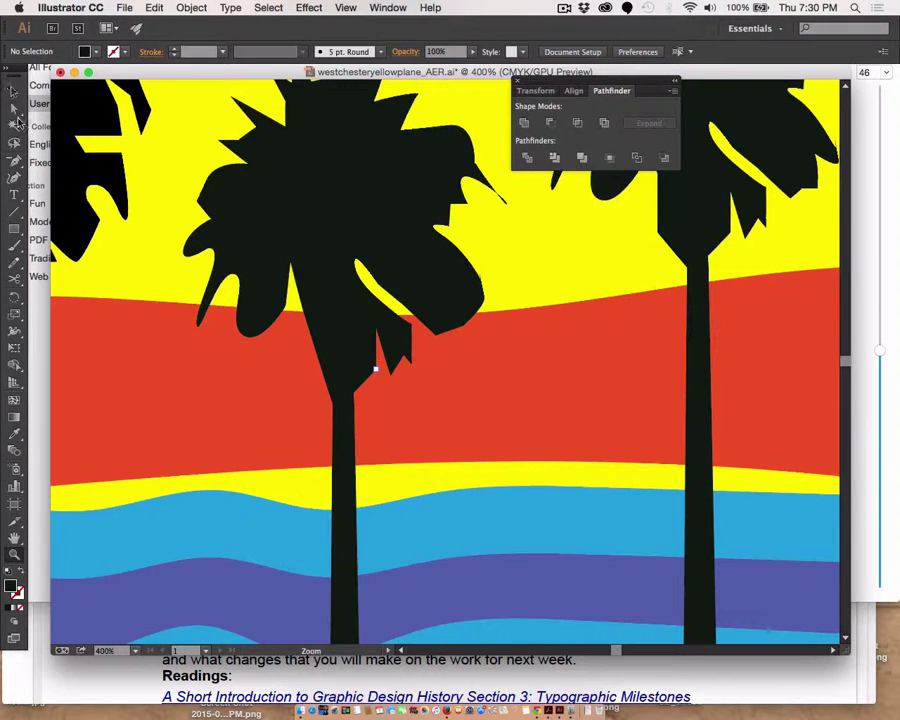
{"action": "left_click", "coordinate": [14, 108]}
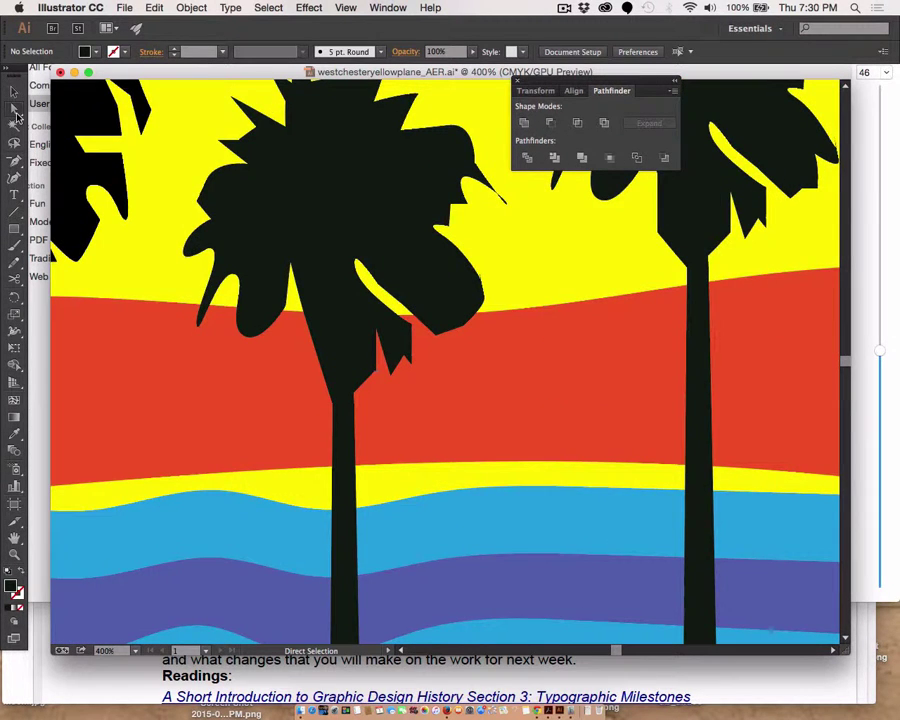
{"action": "left_click", "coordinate": [376, 330]}
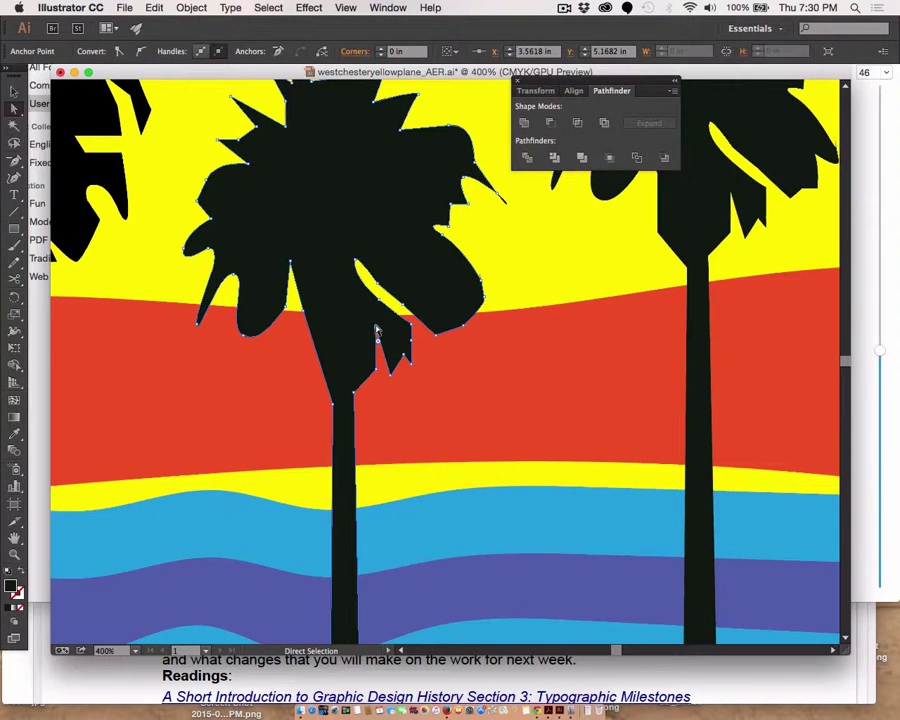
{"action": "left_click_drag", "start_coordinate": [378, 327], "coordinate": [343, 296]}
{"action": "key", "text": "super+z"}
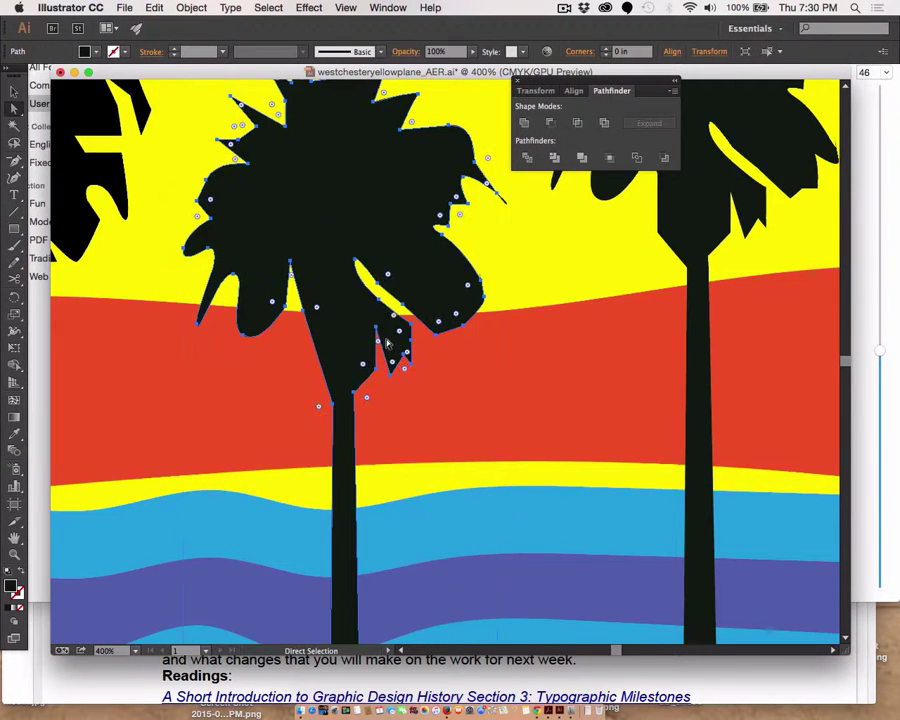
{"action": "left_click", "coordinate": [418, 361]}
{"action": "left_click_drag", "start_coordinate": [390, 341], "coordinate": [346, 294]}
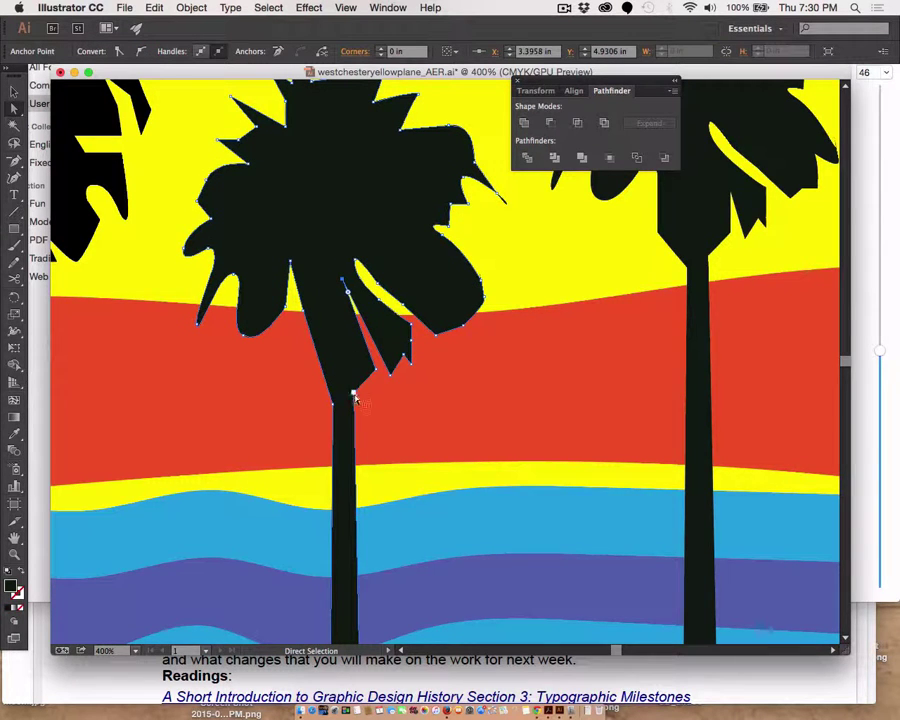
Step: Slim the base of the copied palm's crown by moving its right-hand corner point inward, and deselect the palm
{"action": "left_click_drag", "start_coordinate": [378, 374], "coordinate": [337, 340]}
{"action": "key", "text": "super+1"}
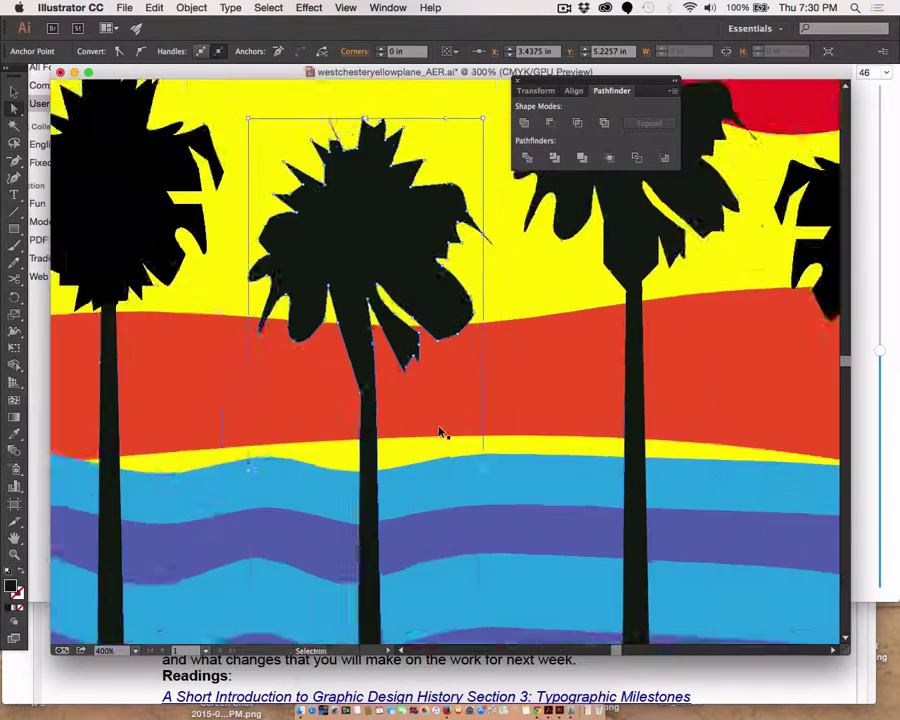
{"action": "key", "text": "super+shift+a"}
{"action": "left_click_drag", "start_coordinate": [226, 432], "coordinate": [113, 475]}
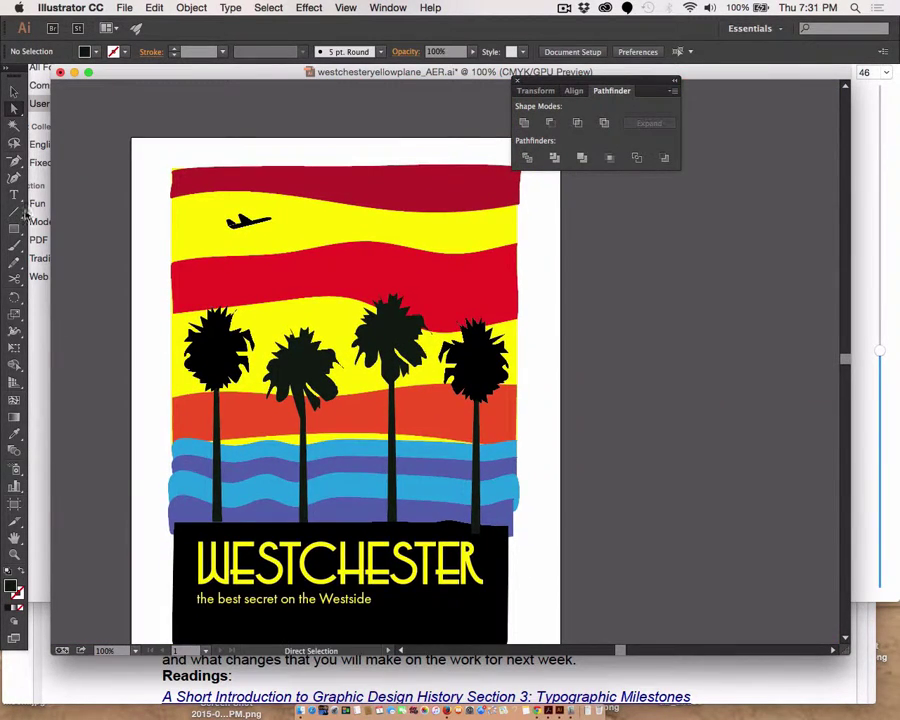
Step: Shift the rightmost palm and the tallest palm slightly left to adjust the spacing between the trees
{"action": "left_click", "coordinate": [13, 91]}
{"action": "left_click", "coordinate": [451, 344]}
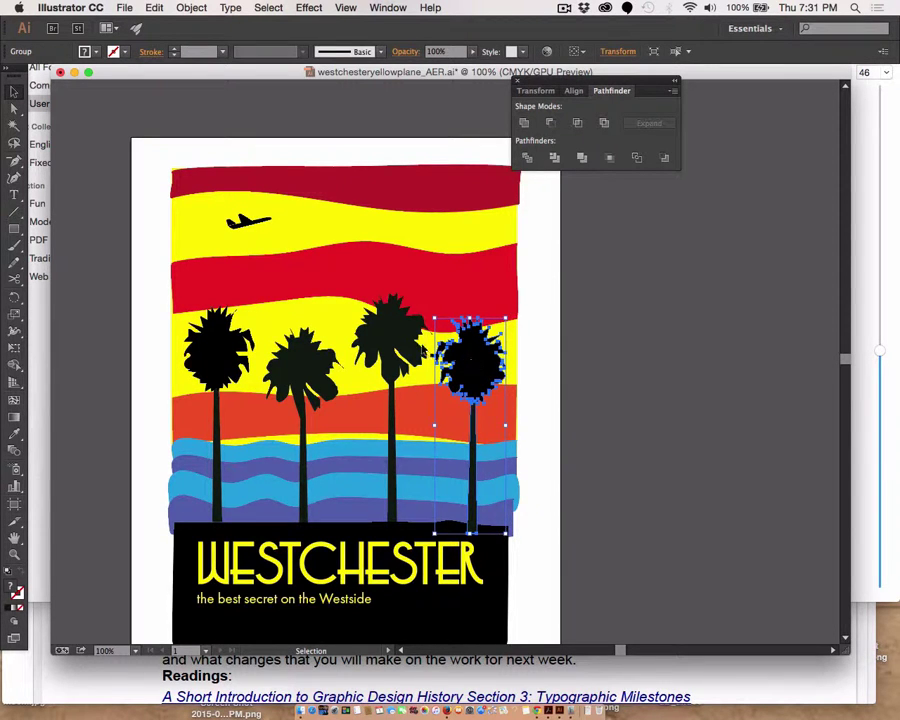
{"action": "left_click", "coordinate": [409, 356], "text": "shift"}
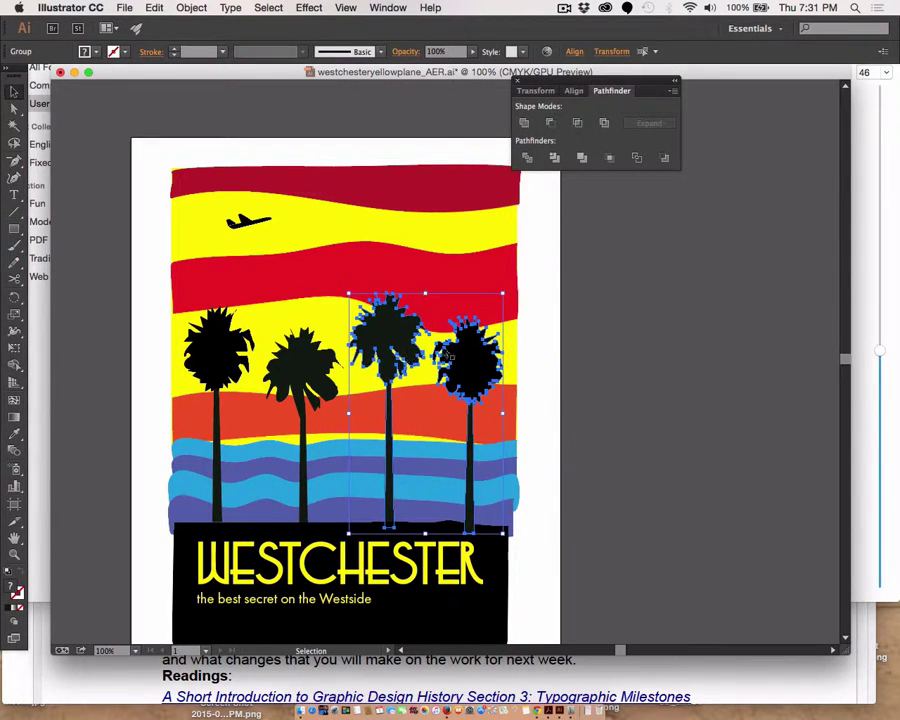
{"action": "left_click", "coordinate": [613, 349]}
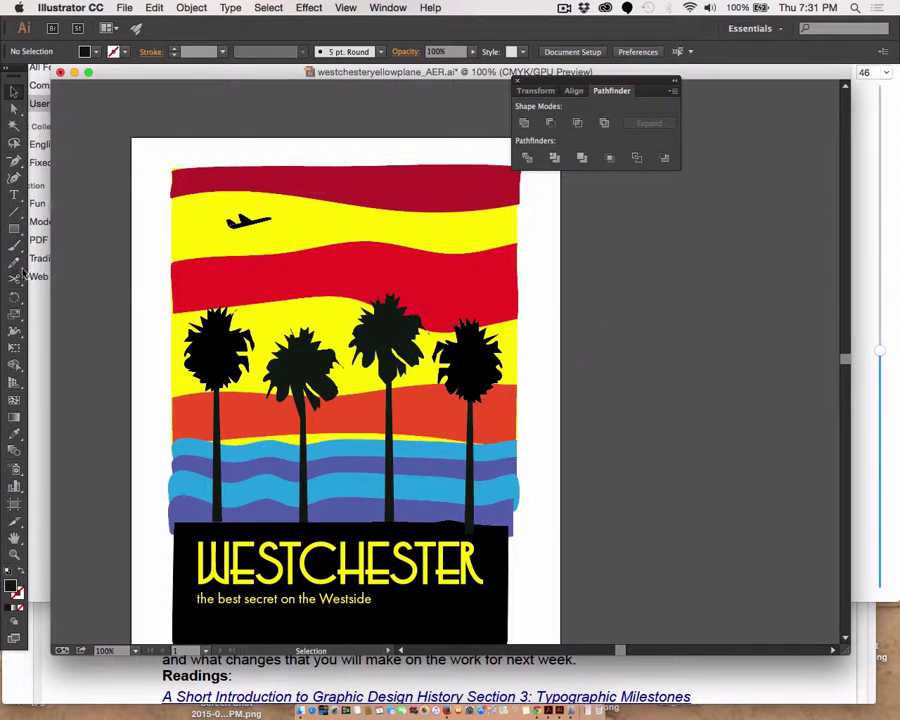
Step: Draw a large rounded rectangle over the poster, from the top-left of the sky down into the black title block
{"action": "left_click", "coordinate": [14, 229]}
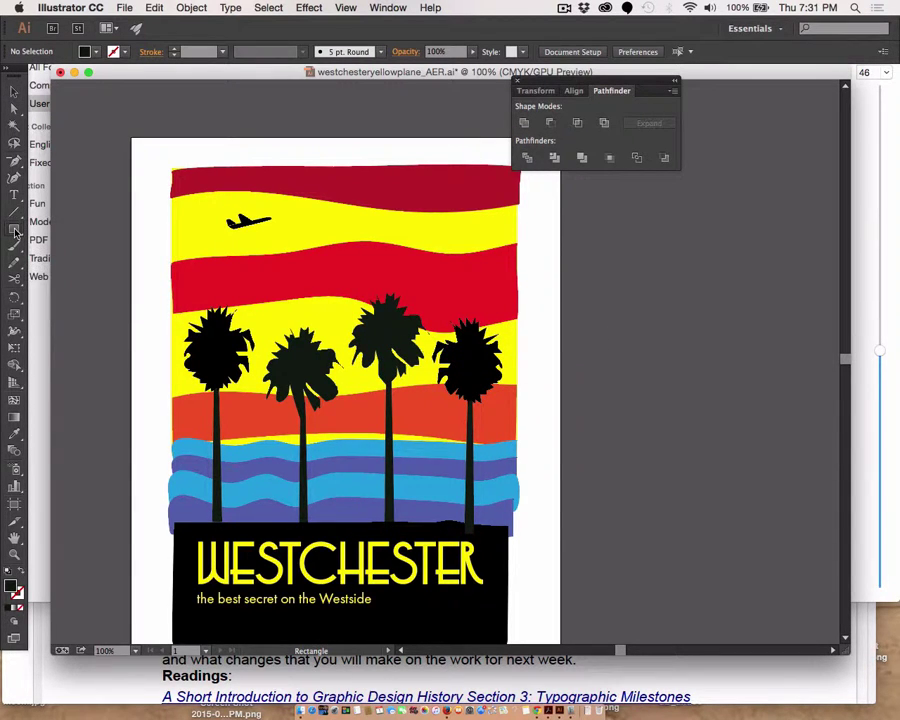
{"action": "left_click", "coordinate": [14, 229]}
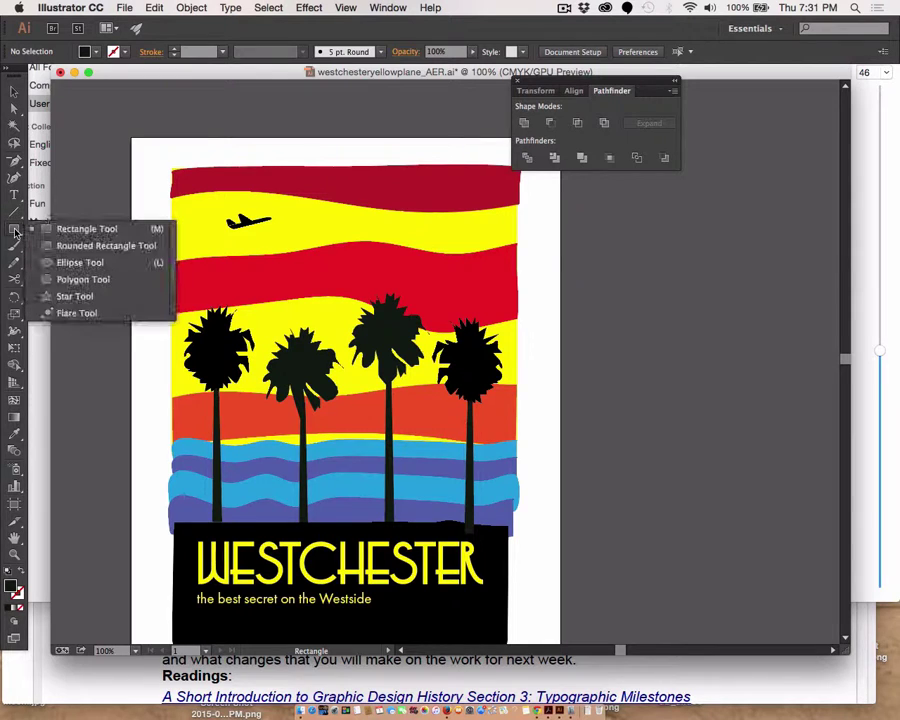
{"action": "left_click", "coordinate": [55, 250]}
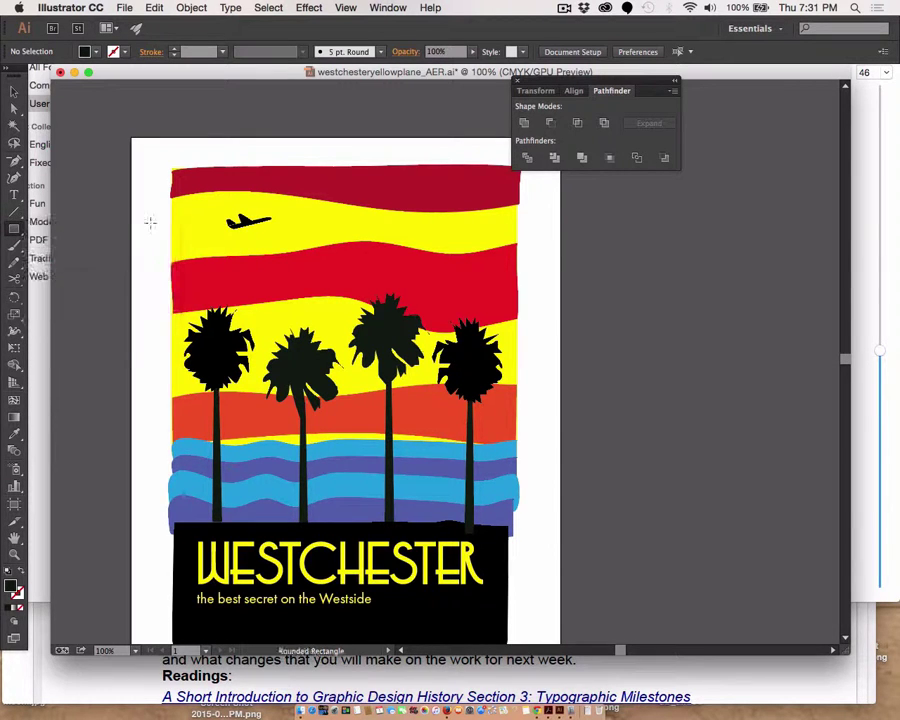
{"action": "left_click_drag", "start_coordinate": [176, 170], "coordinate": [500, 558]}
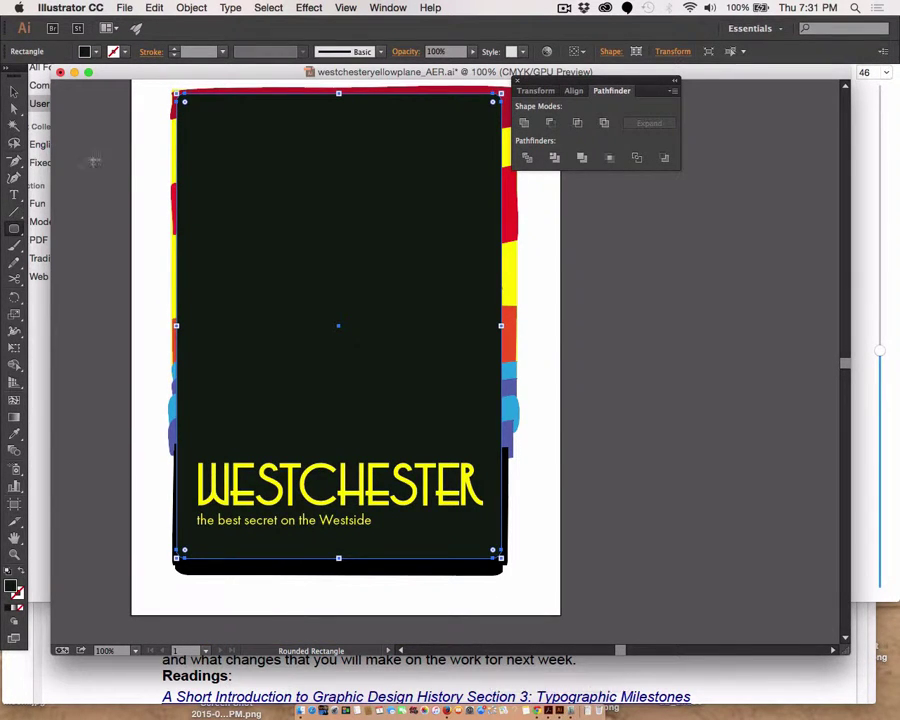
Step: Adjust the rounded rectangle's position so that it sits just inside the poster's left and top edges
{"action": "left_click", "coordinate": [10, 92]}
{"action": "mouse_move", "coordinate": [268, 225]}
{"action": "left_mouse_down"}
{"action": "mouse_move", "coordinate": [616, 260]}
{"action": "mouse_move", "coordinate": [262, 219]}
{"action": "mouse_move", "coordinate": [265, 228]}
{"action": "left_mouse_up"}
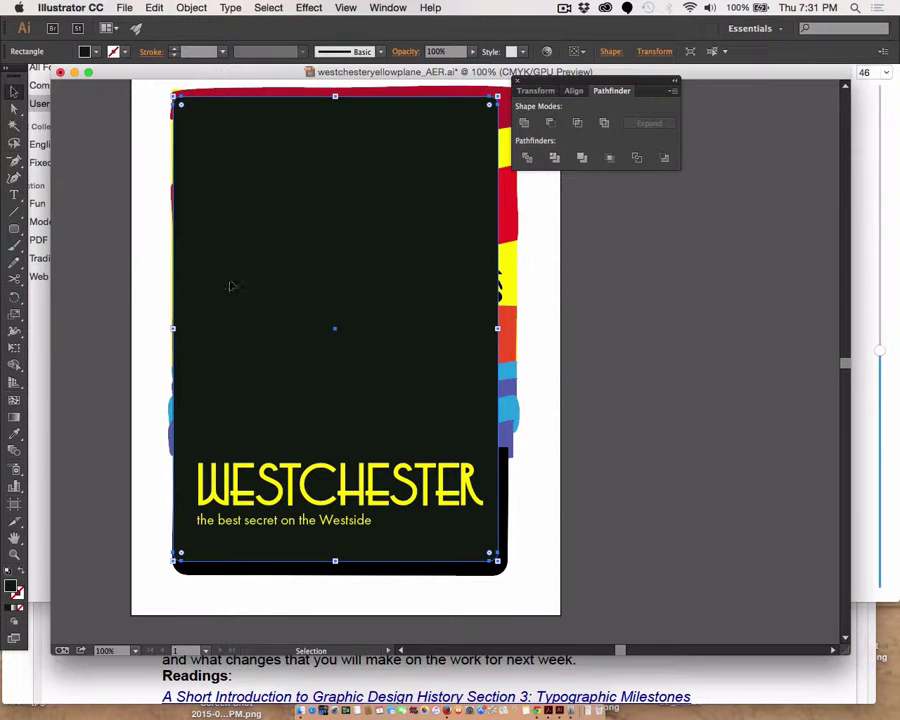
{"action": "key", "text": "Right"}
{"action": "key", "text": "Right"}
{"action": "key", "text": "Right"}
{"action": "key", "text": "Right"}
{"action": "key", "text": "Right"}
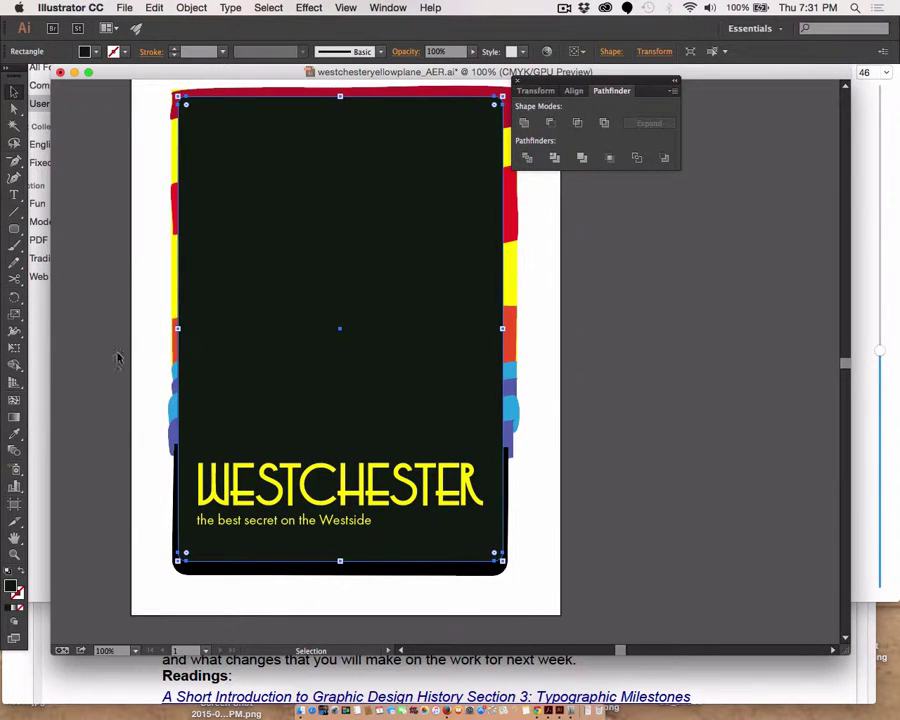
Step: Fill the rounded rectangle with white (FFFFFF), and delete it from the poster
{"action": "double_click", "coordinate": [12, 587]}
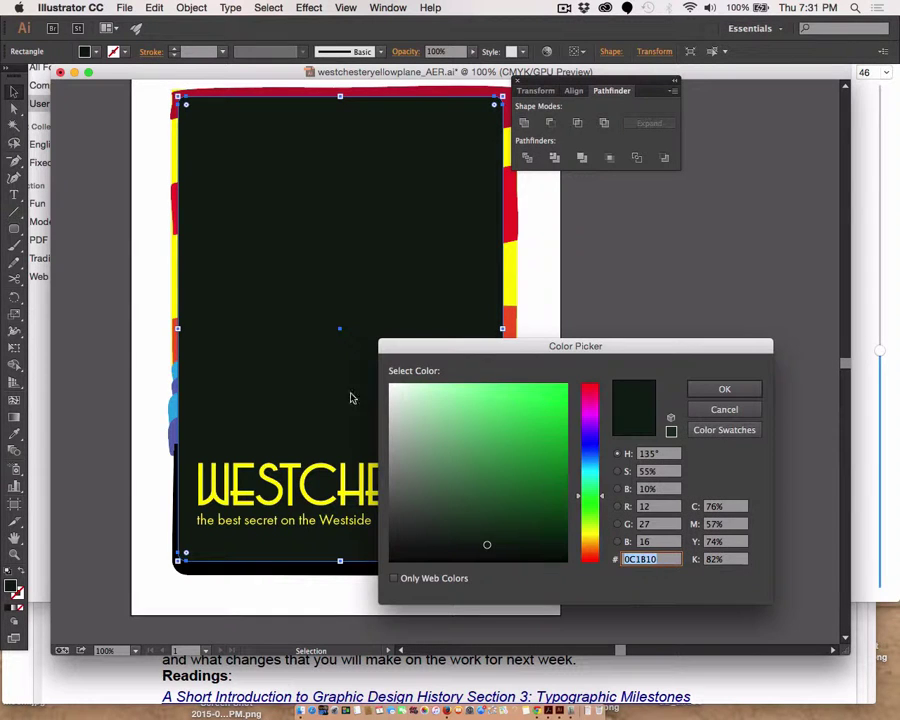
{"action": "left_click_drag", "start_coordinate": [398, 388], "coordinate": [380, 378]}
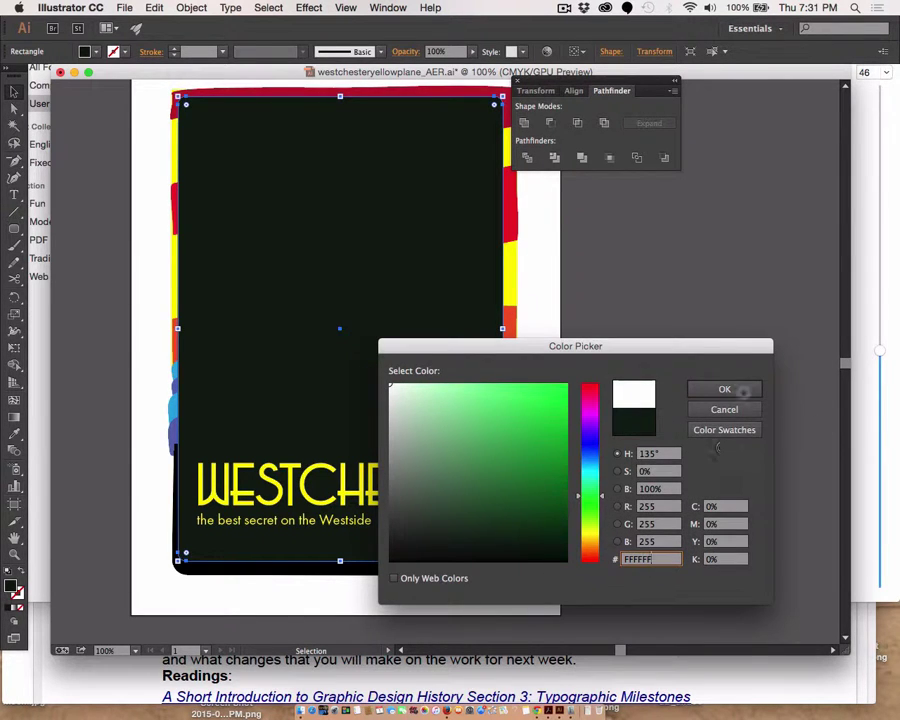
{"action": "left_click", "coordinate": [731, 392]}
{"action": "left_click", "coordinate": [657, 410]}
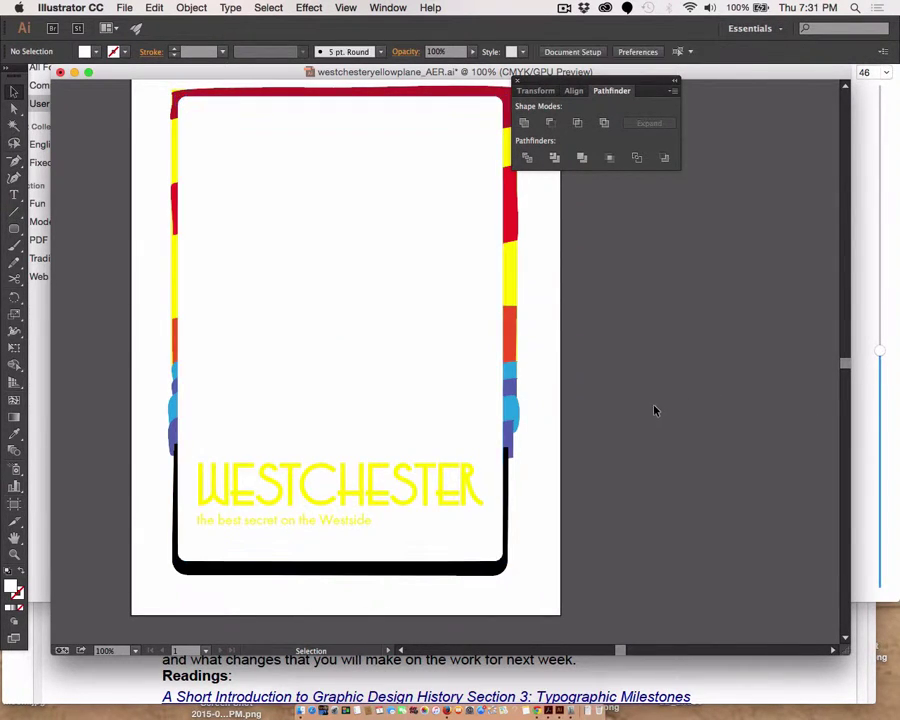
{"action": "left_click", "coordinate": [445, 325]}
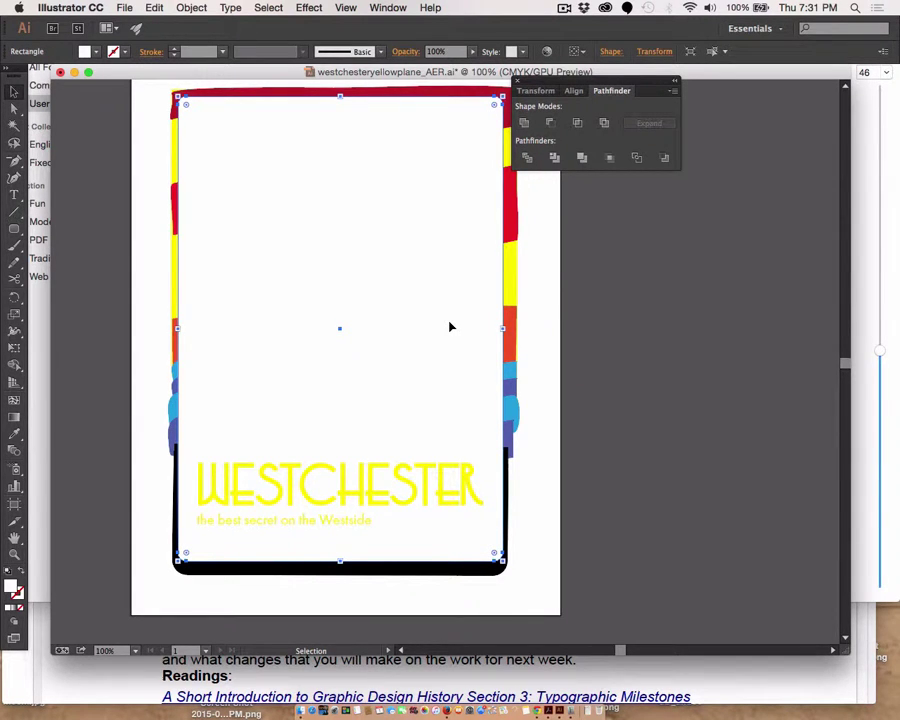
{"action": "key", "text": "Delete"}
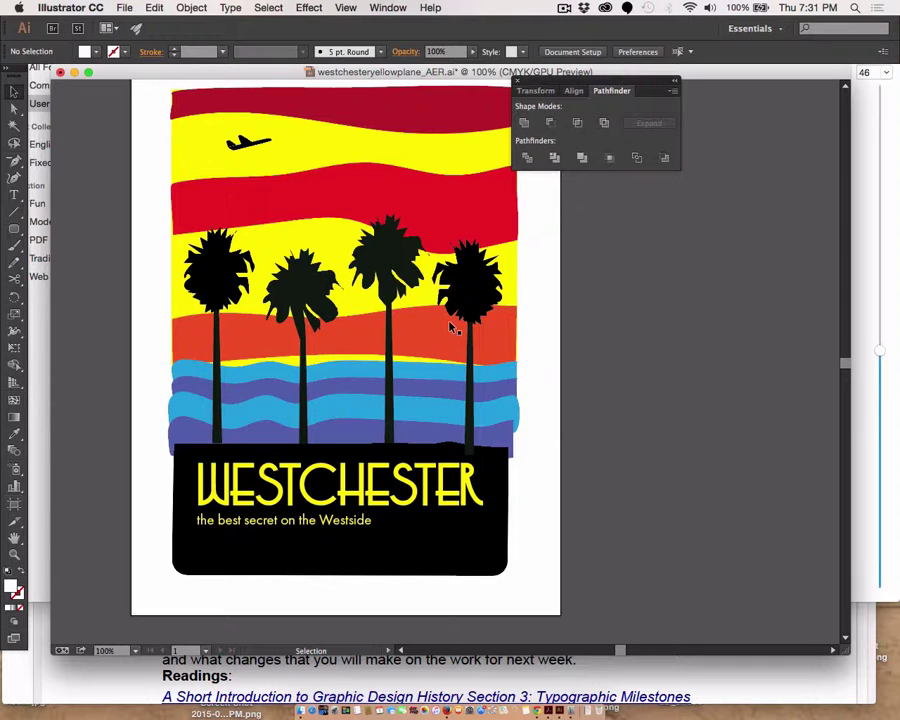
Step: Select all of the poster artwork without the white rounded rectangle
{"action": "key", "text": "super+a"}
{"action": "scroll", "coordinate": [450, 325], "scroll_direction": "up", "scroll_amount": 2}
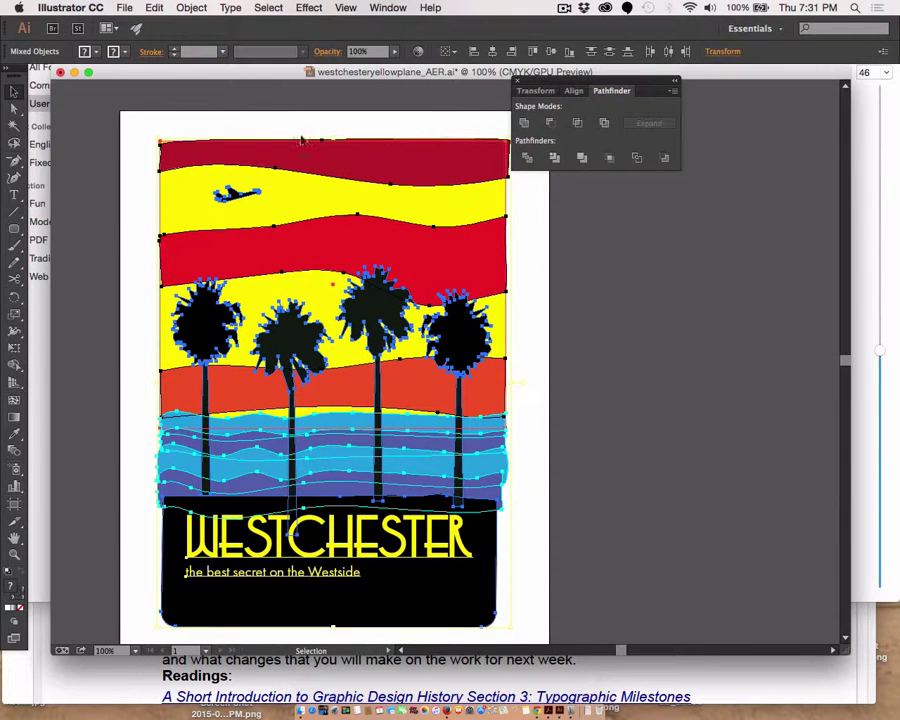
{"action": "key", "text": "super+z"}
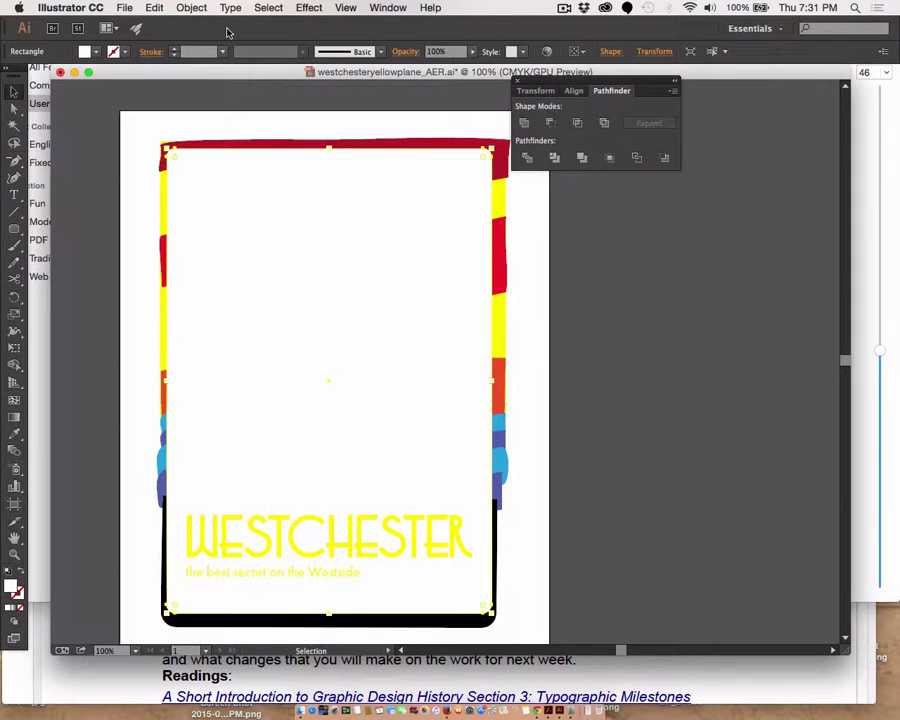
{"action": "key", "text": "super+z"}
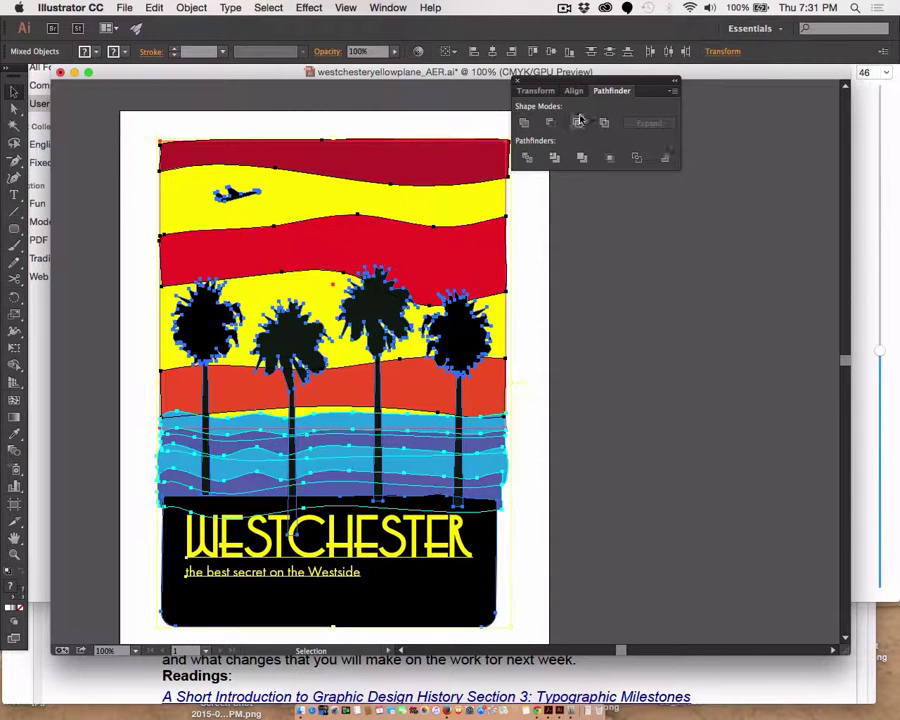
Step: Show the document's layers and move the Pathfinder controls off the poster onto the empty canvas
{"action": "left_click", "coordinate": [388, 8]}
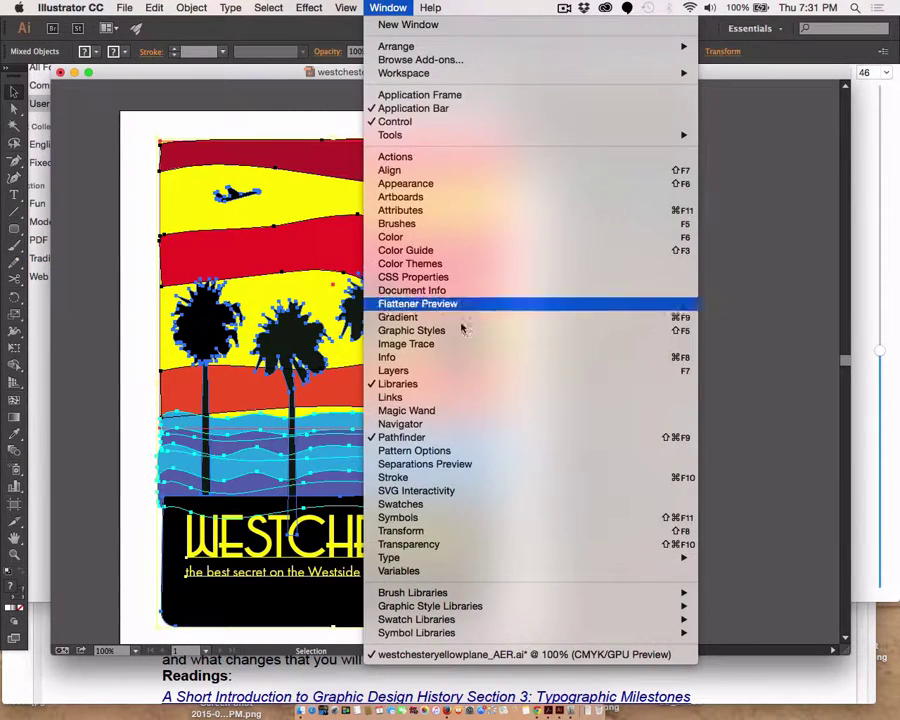
{"action": "left_click", "coordinate": [446, 372]}
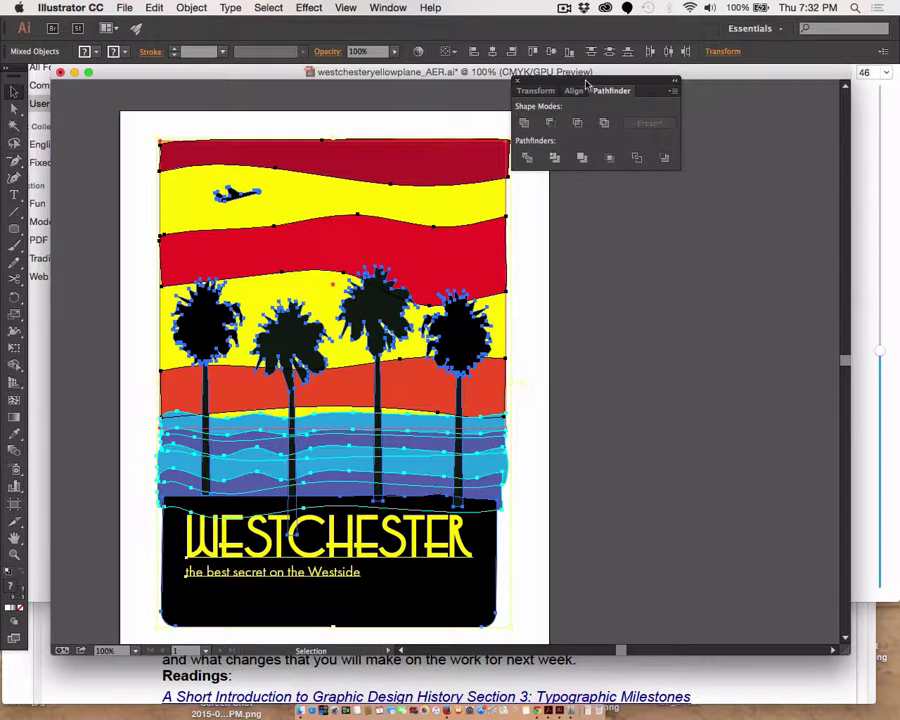
{"action": "left_click_drag", "start_coordinate": [588, 85], "coordinate": [742, 105]}
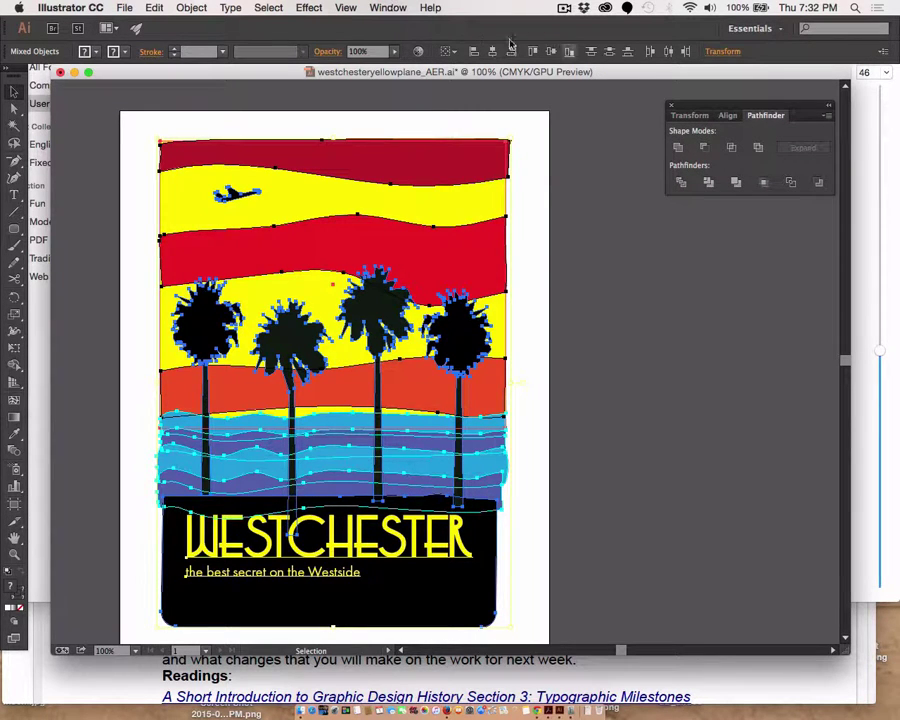
Step: Reset the Essentials workspace and try to show the document's layers
{"action": "left_click", "coordinate": [388, 7]}
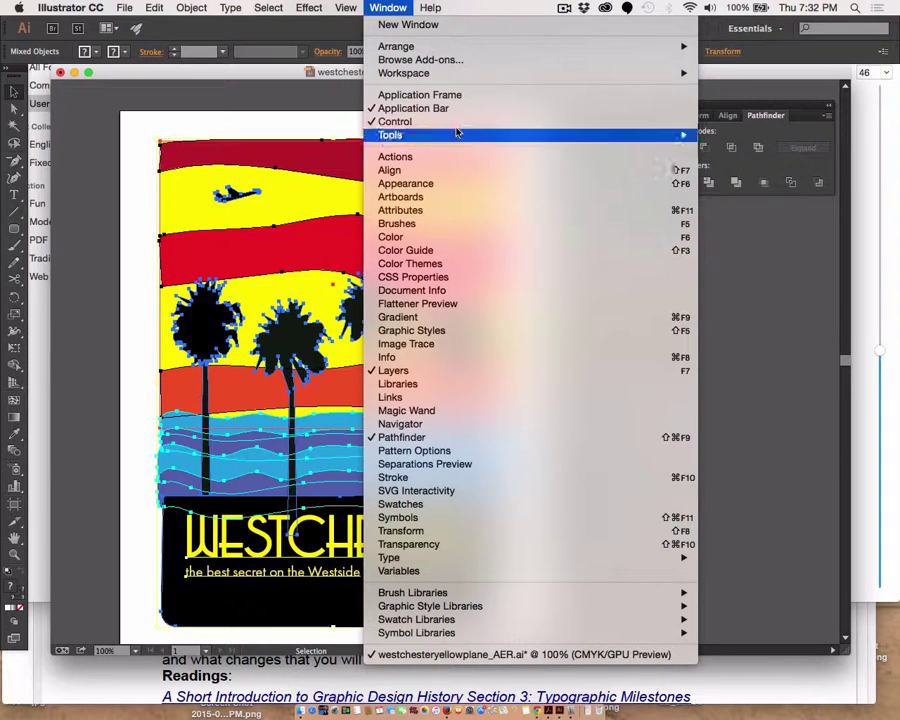
{"action": "mouse_move", "coordinate": [443, 78]}
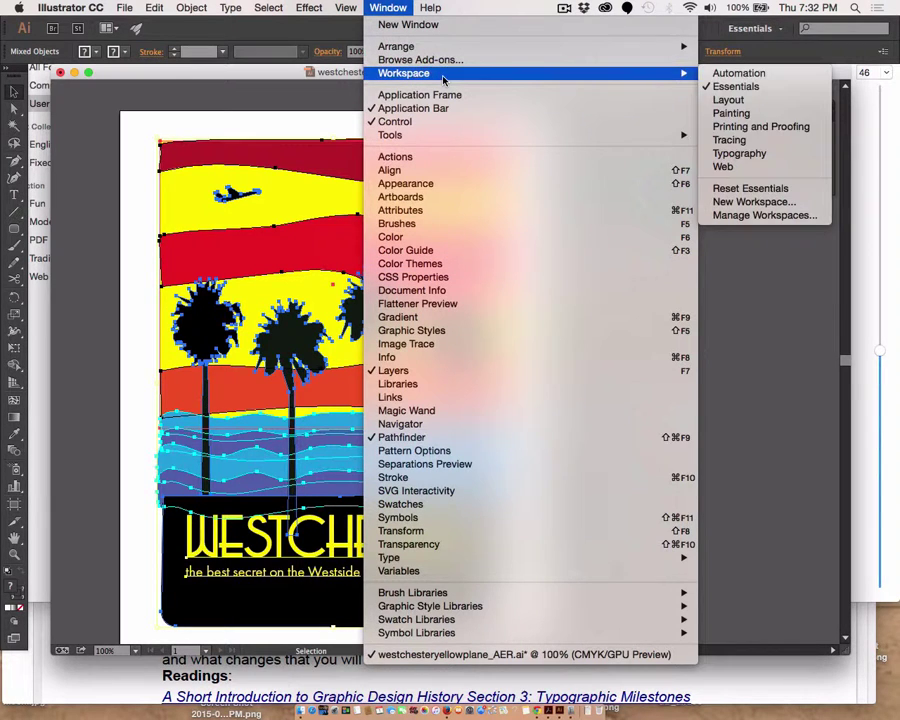
{"action": "left_click", "coordinate": [752, 188]}
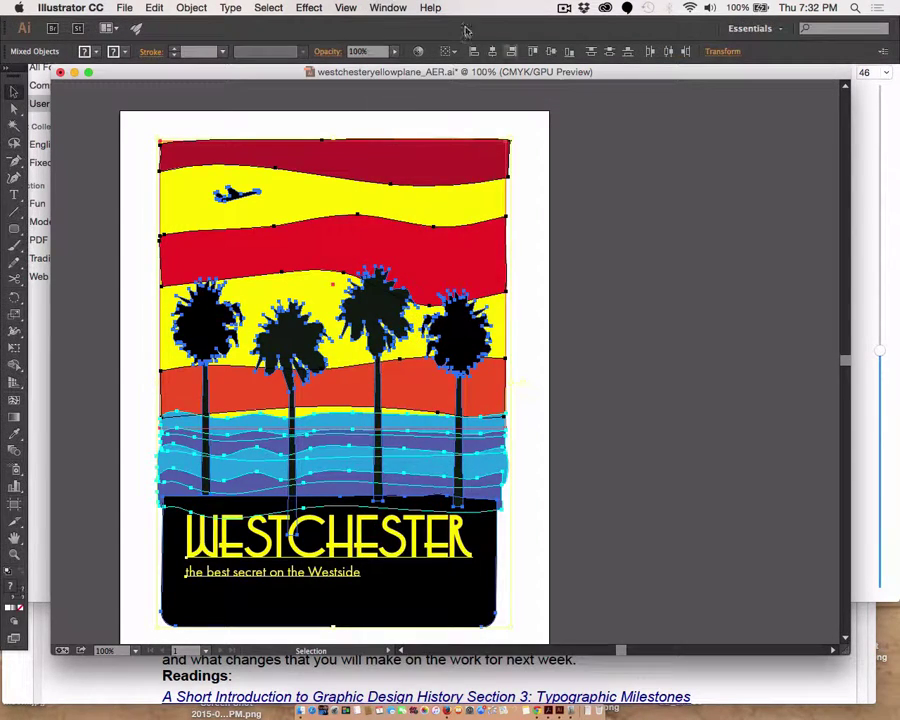
{"action": "left_click", "coordinate": [387, 7]}
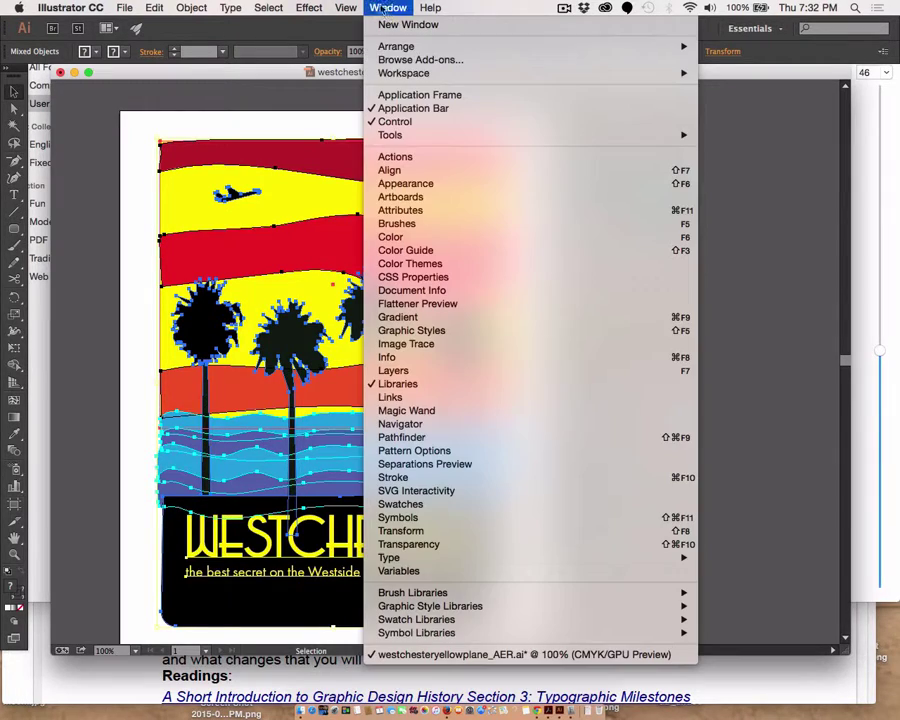
{"action": "left_click", "coordinate": [415, 371]}
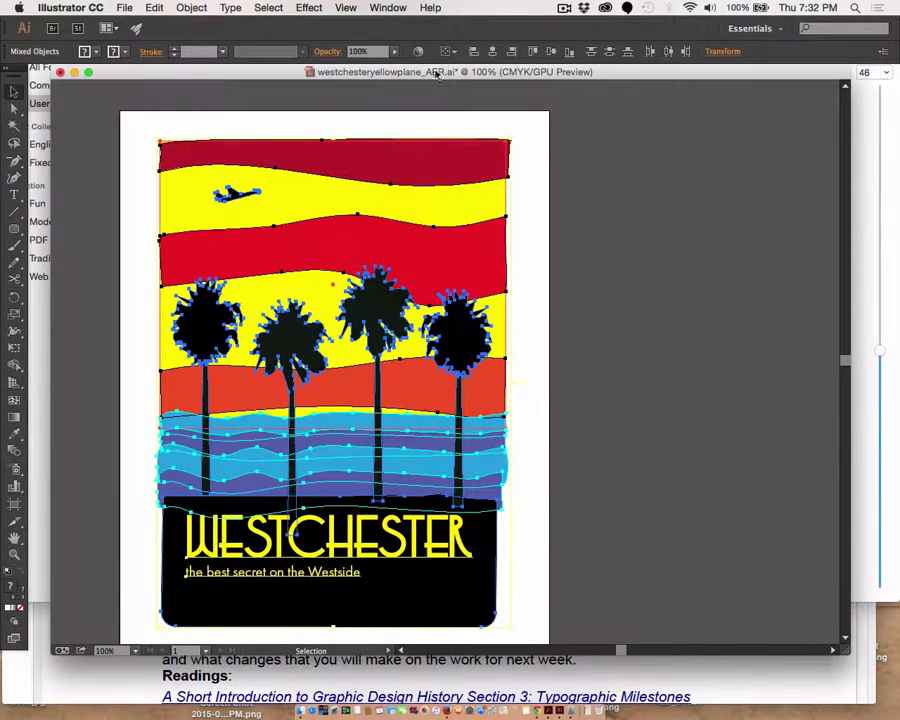
Step: Switch to the Printing and Proofing workspace and show the layers in a detached, enlarged list that fits every layer
{"action": "mouse_move", "coordinate": [437, 75]}
{"action": "left_mouse_down"}
{"action": "mouse_move", "coordinate": [462, 446]}
{"action": "mouse_move", "coordinate": [412, 80]}
{"action": "left_mouse_up"}
{"action": "left_click", "coordinate": [390, 8]}
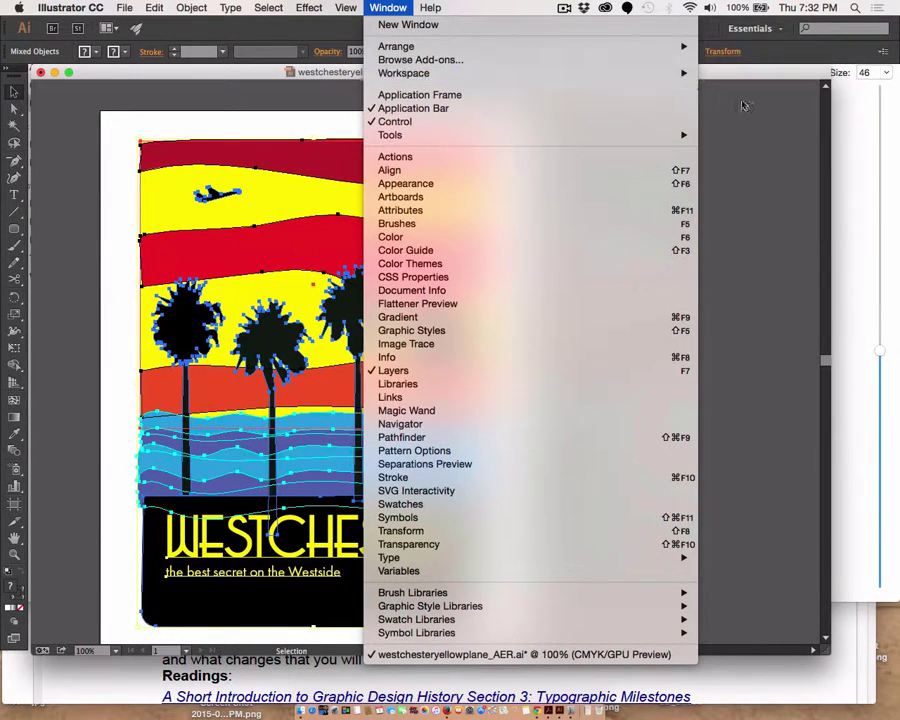
{"action": "mouse_move", "coordinate": [578, 75]}
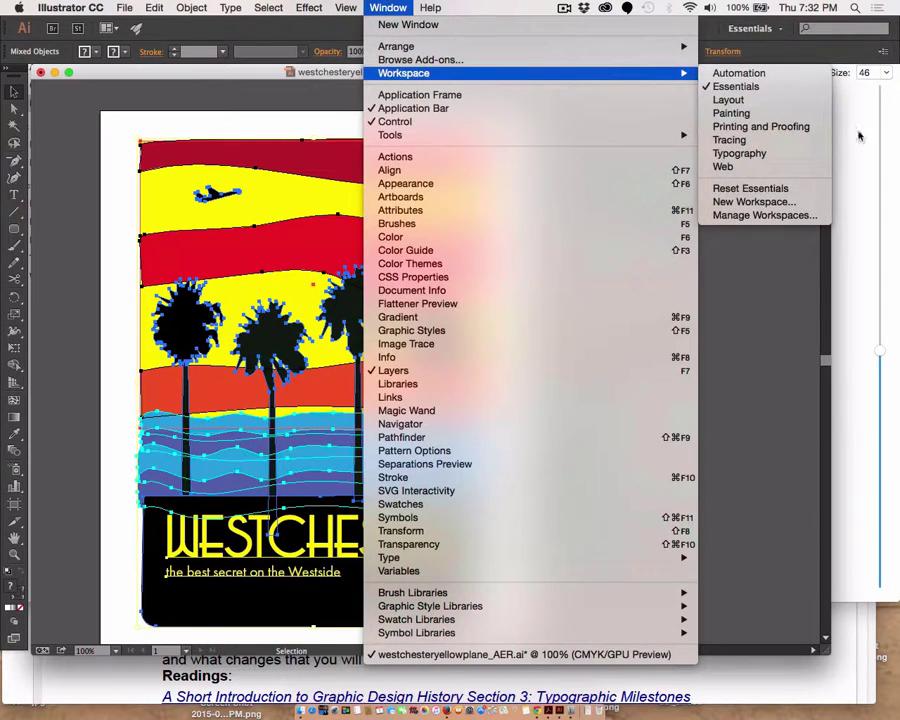
{"action": "left_click", "coordinate": [797, 131]}
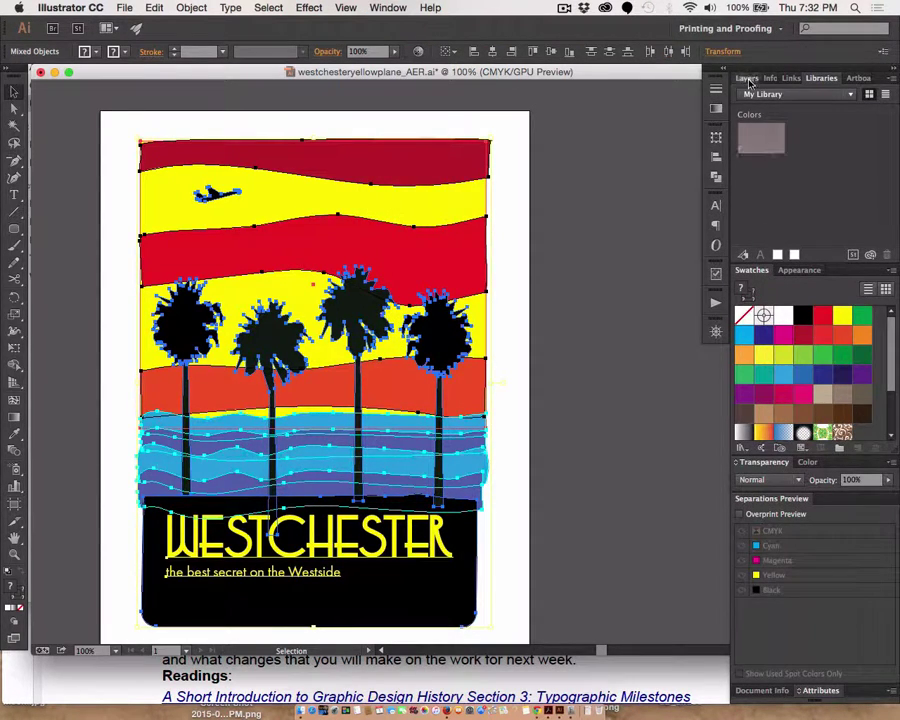
{"action": "left_click", "coordinate": [749, 77]}
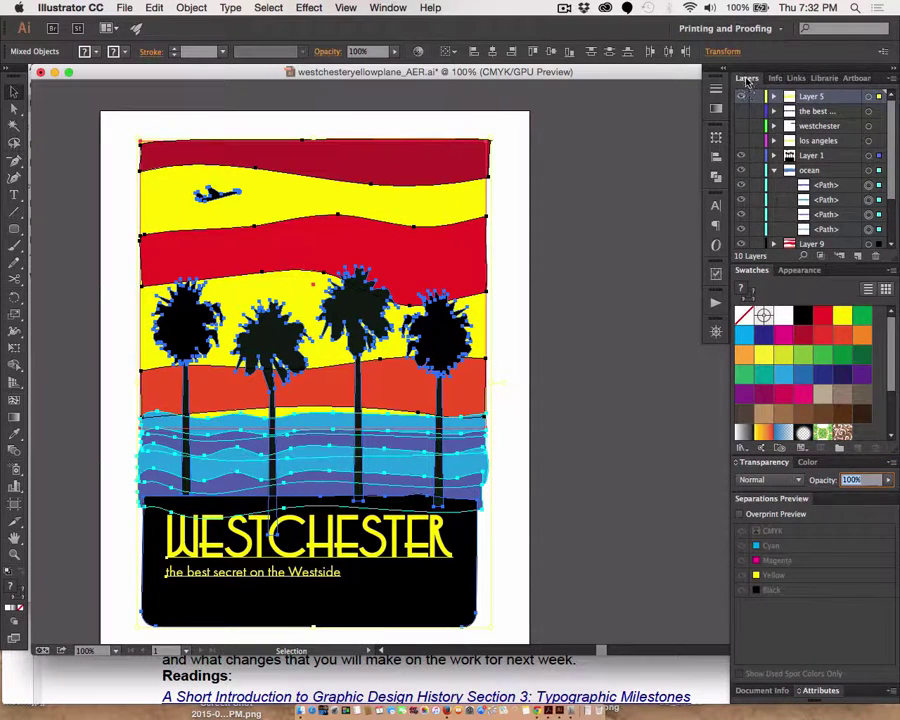
{"action": "left_click_drag", "start_coordinate": [749, 77], "coordinate": [508, 124]}
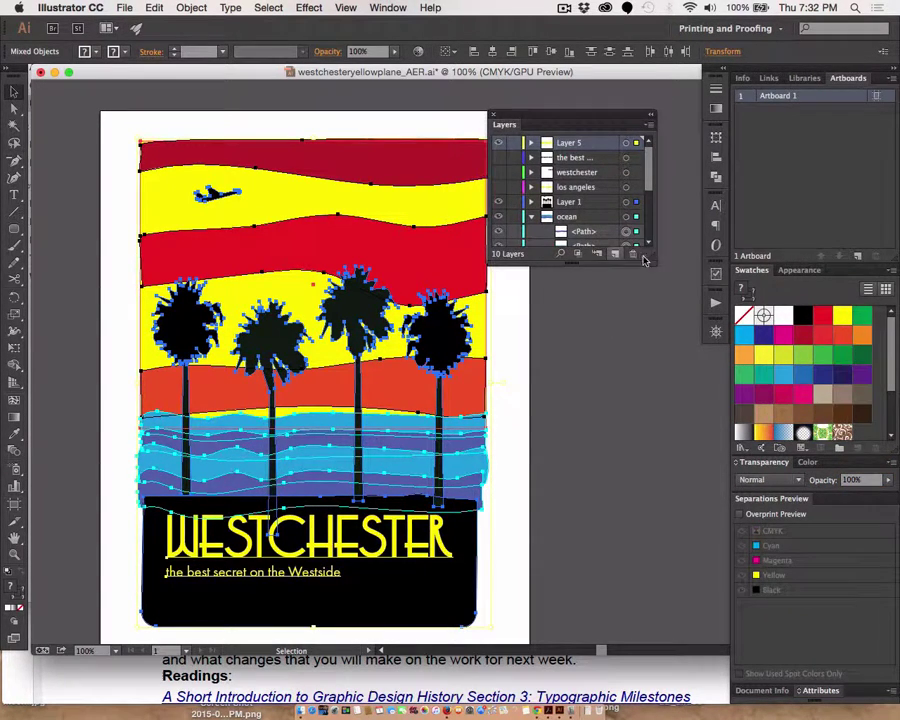
{"action": "left_click_drag", "start_coordinate": [654, 259], "coordinate": [725, 540]}
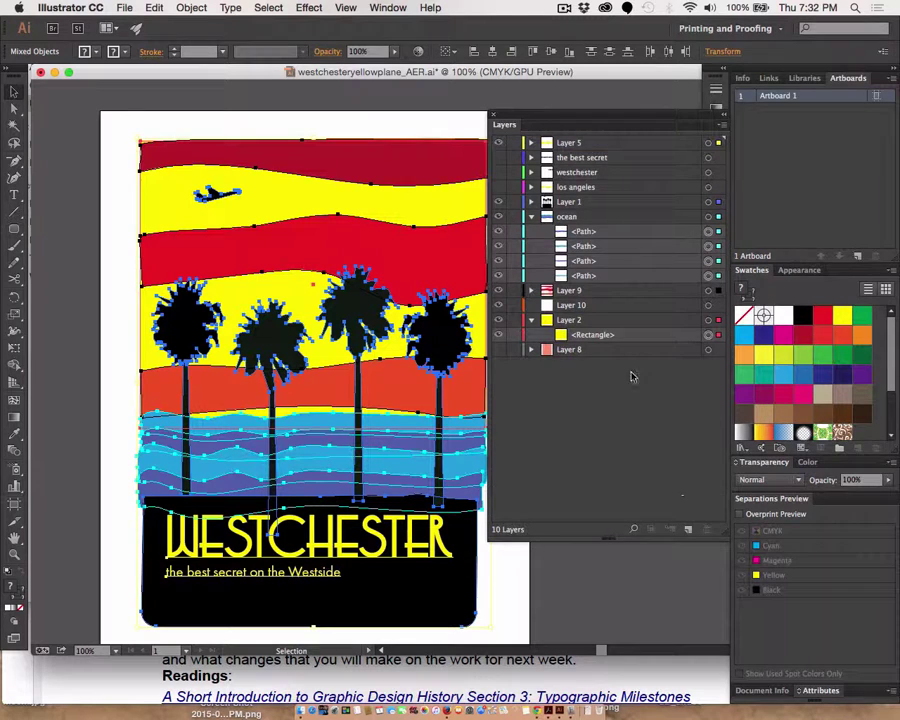
Step: Paste the white rounded rectangle into the hidden Layer 8, place it over the poster and stack it below the coral rectangle
{"action": "left_click", "coordinate": [603, 351]}
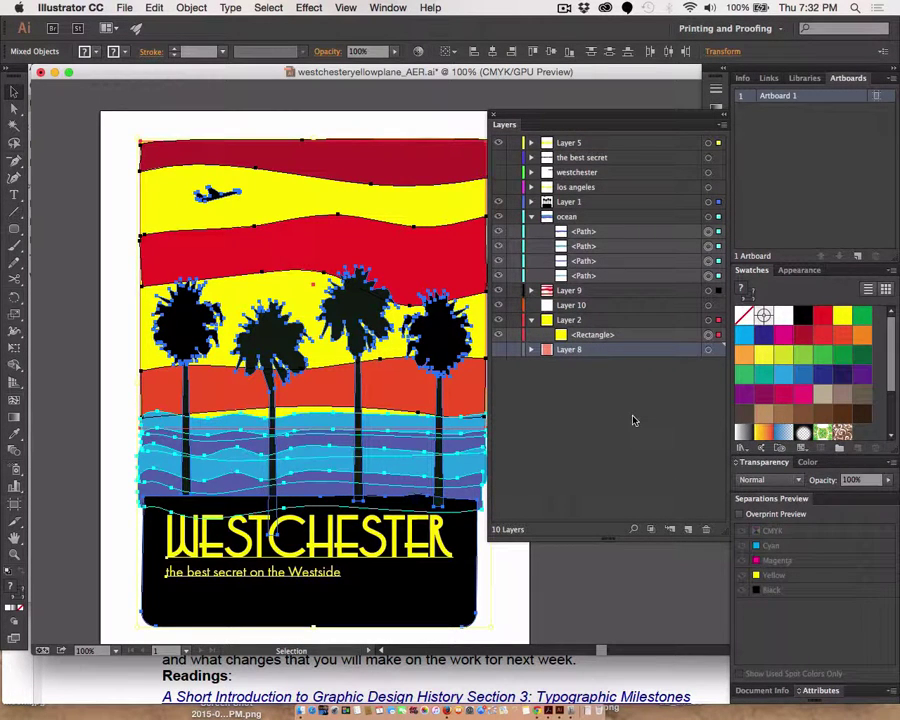
{"action": "key", "text": "a"}
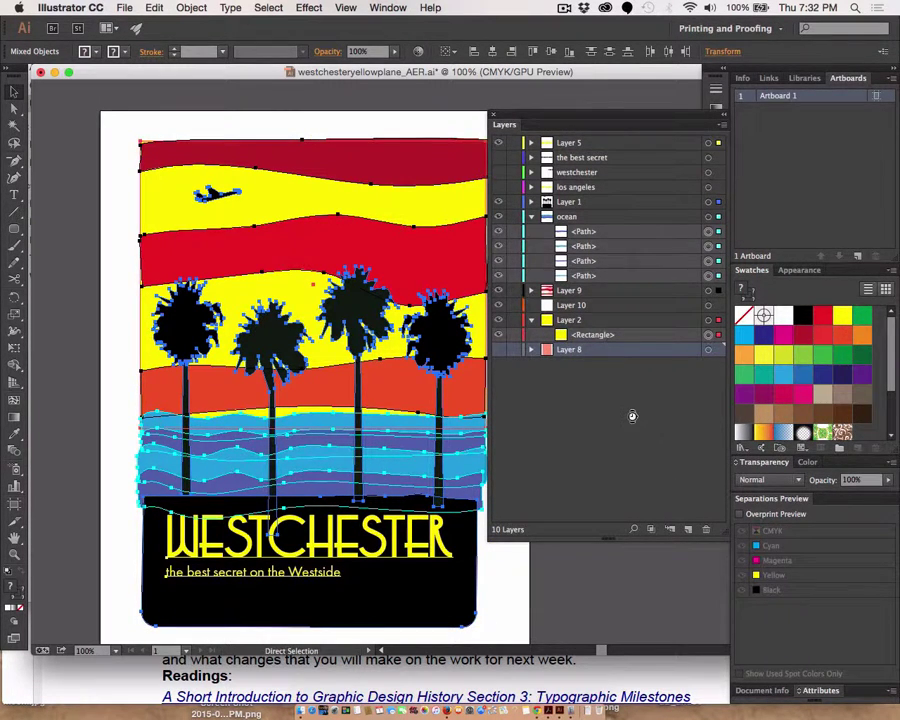
{"action": "key", "text": "super+v"}
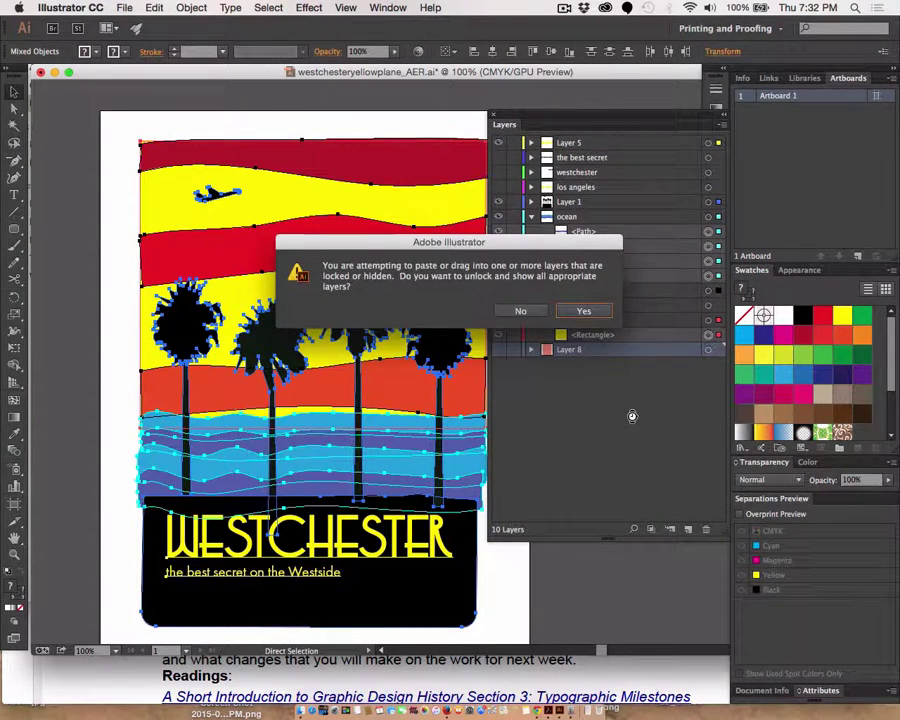
{"action": "left_click", "coordinate": [565, 316]}
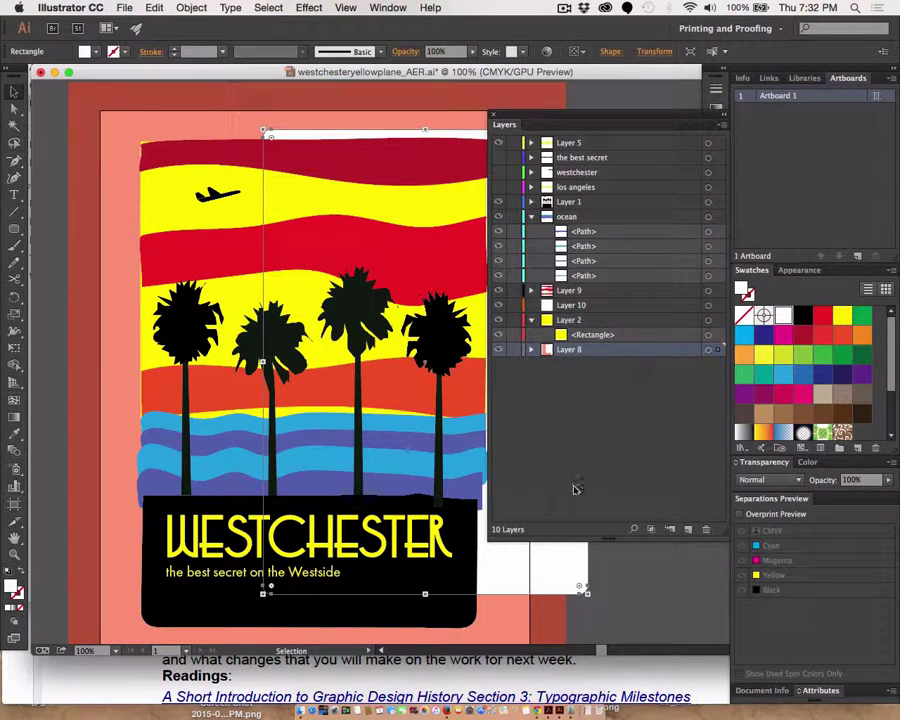
{"action": "left_click_drag", "start_coordinate": [568, 582], "coordinate": [456, 598]}
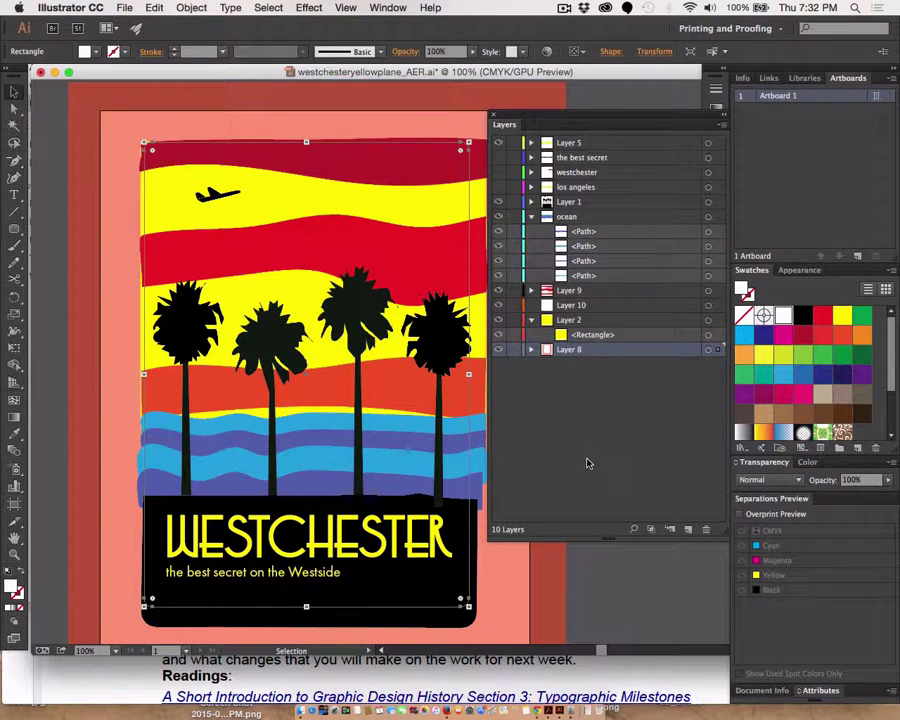
{"action": "key", "text": "Return"}
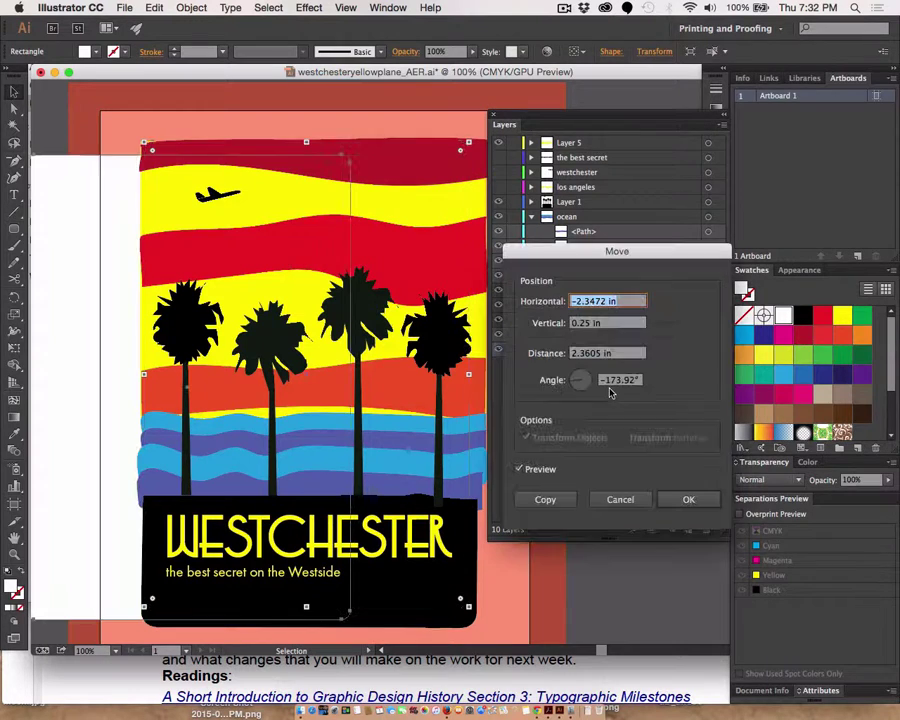
{"action": "left_click", "coordinate": [620, 499]}
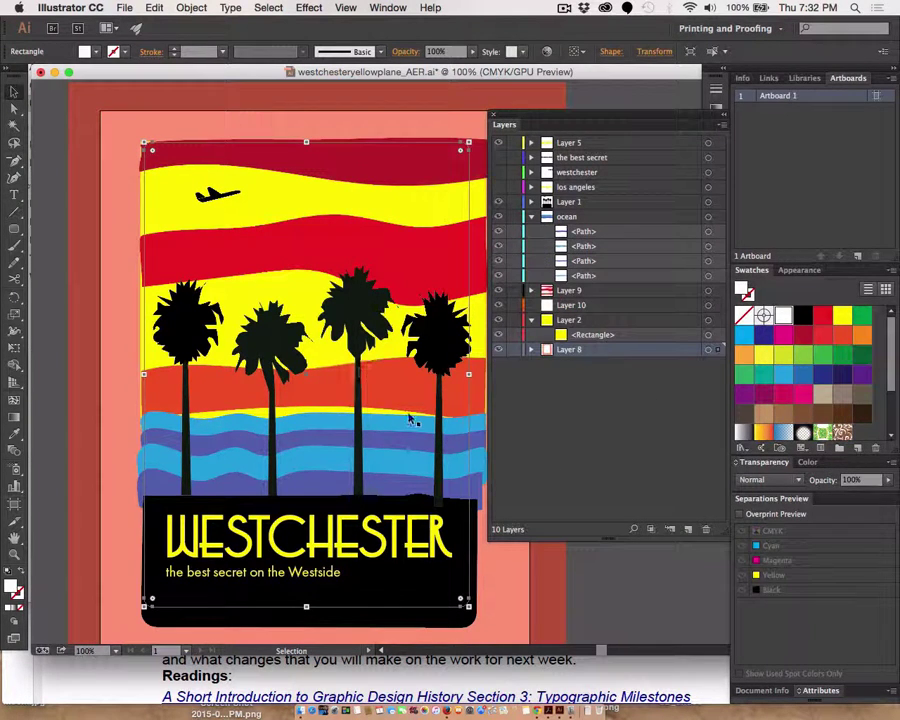
{"action": "left_click", "coordinate": [531, 349]}
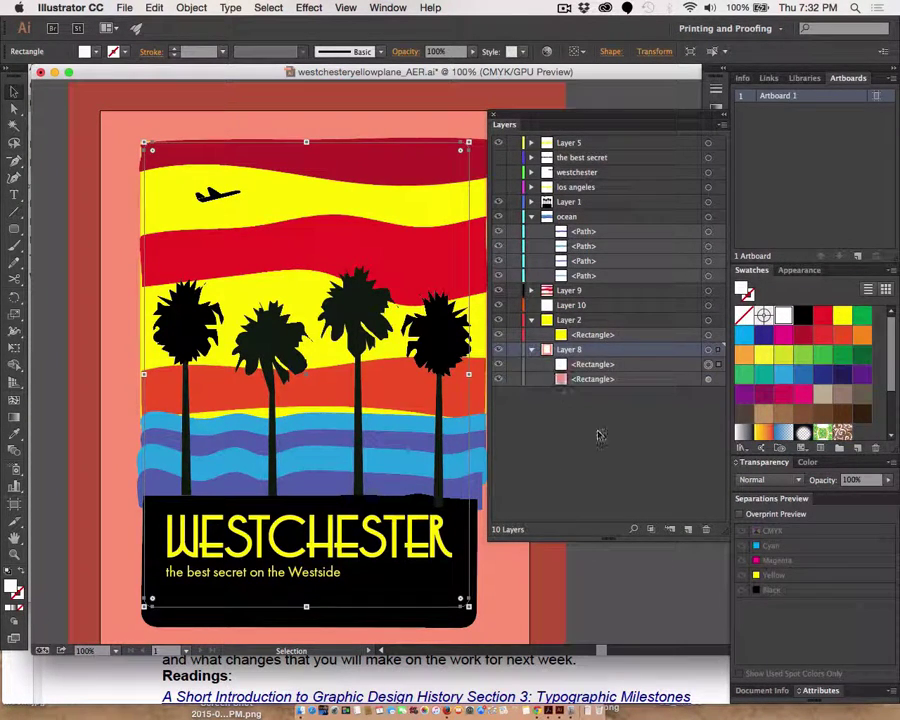
{"action": "left_click_drag", "start_coordinate": [594, 365], "coordinate": [590, 392]}
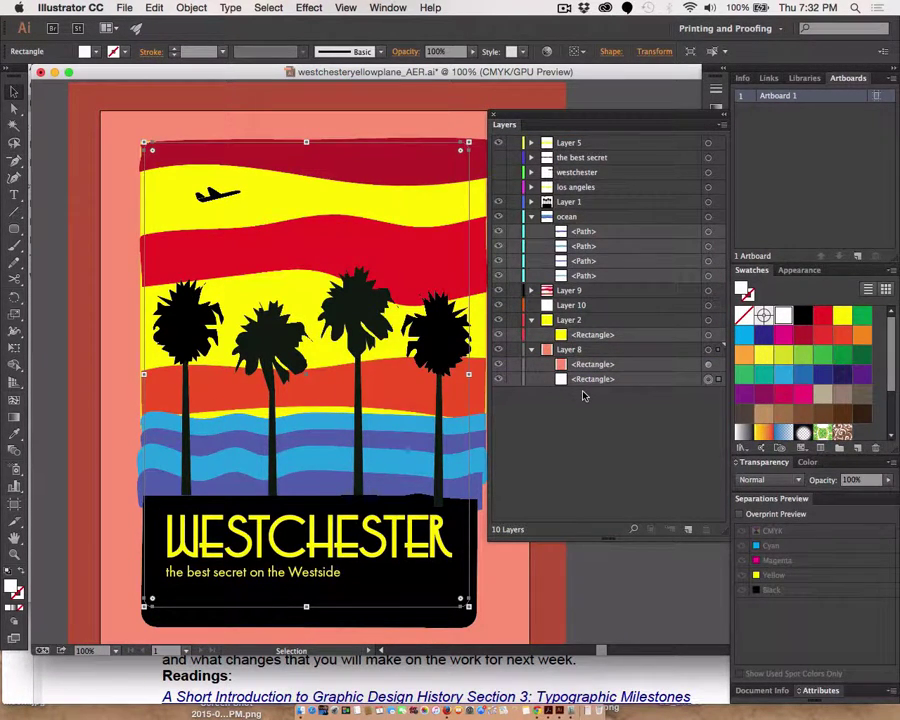
Step: Delete Layer 8 together with the artwork it contains
{"action": "left_click", "coordinate": [548, 364]}
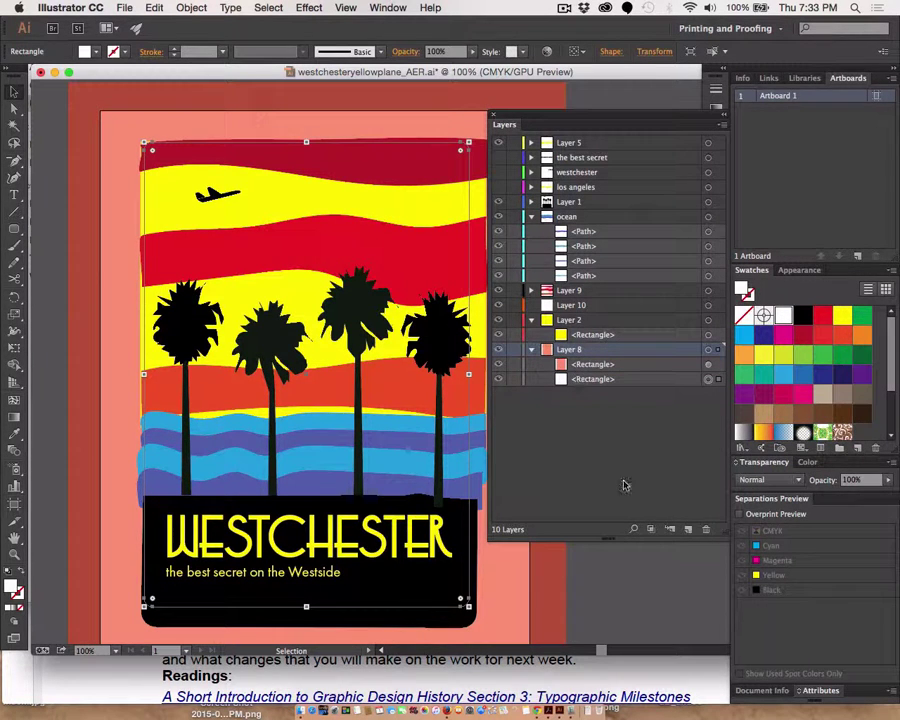
{"action": "left_click", "coordinate": [705, 529]}
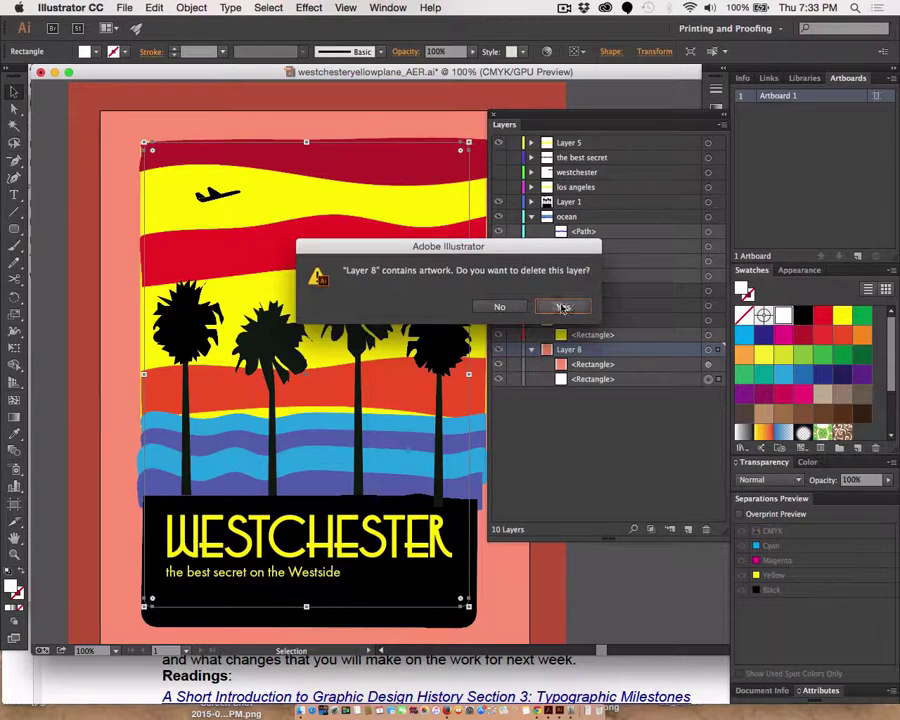
{"action": "left_click", "coordinate": [562, 306]}
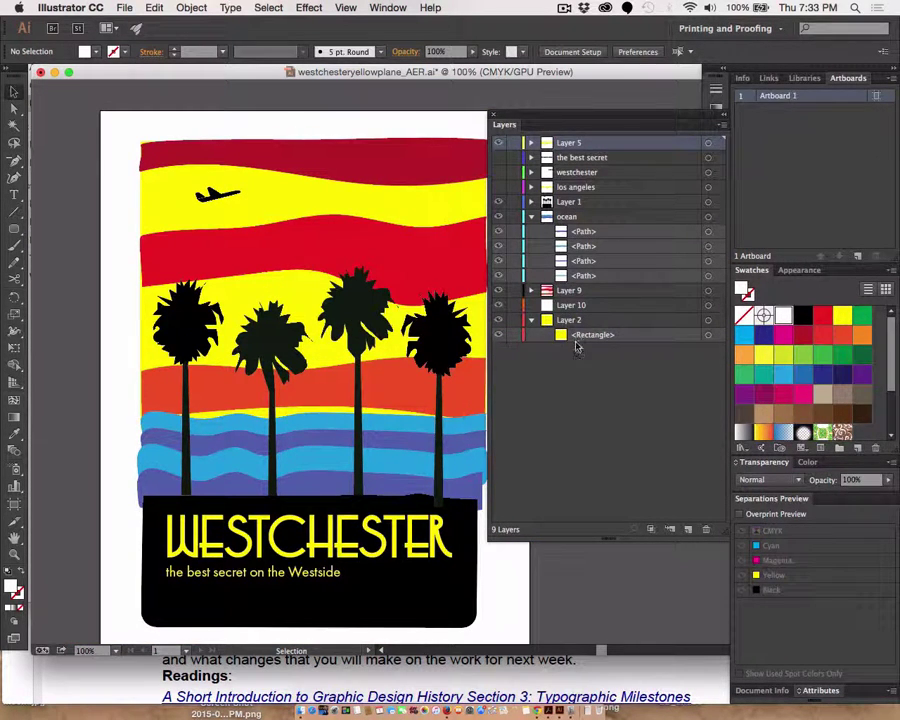
Step: Paste the white rounded rectangle into Layer 2, place it over the poster and stack it beneath the yellow rectangle
{"action": "double_click", "coordinate": [586, 337]}
{"action": "key", "text": "Return"}
{"action": "key", "text": "ctrl+v"}
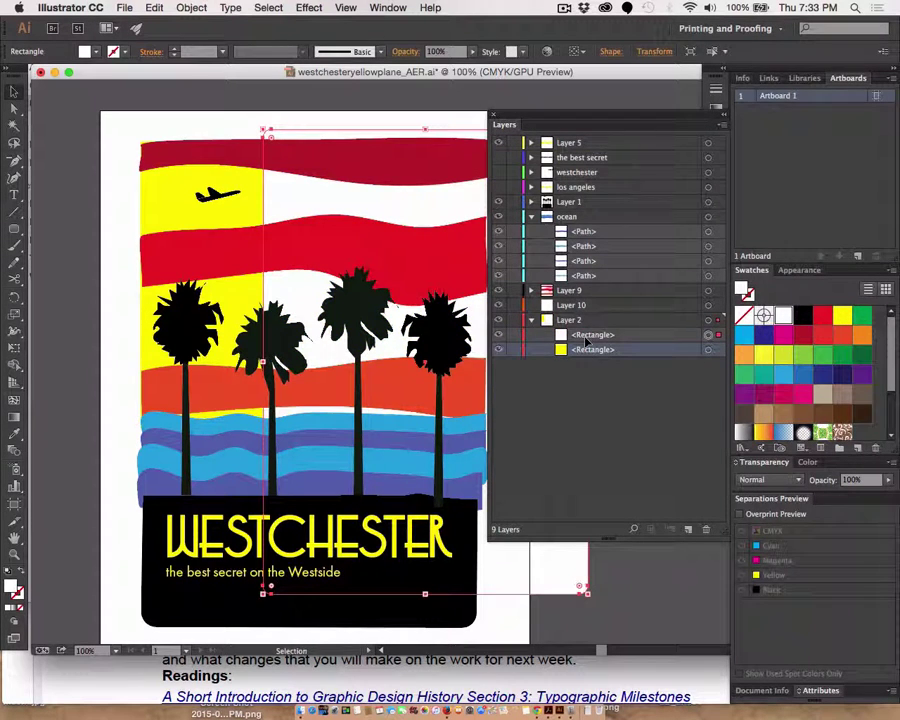
{"action": "left_click_drag", "start_coordinate": [557, 580], "coordinate": [439, 604]}
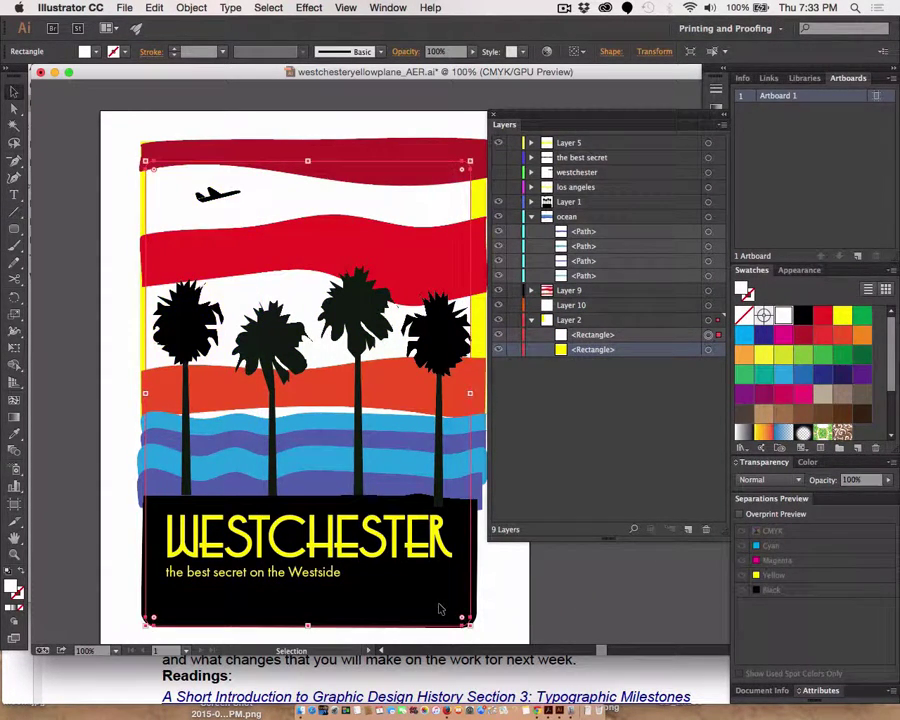
{"action": "mouse_move", "coordinate": [565, 335]}
{"action": "left_mouse_down"}
{"action": "mouse_move", "coordinate": [571, 358]}
{"action": "mouse_move", "coordinate": [579, 342]}
{"action": "left_mouse_up"}
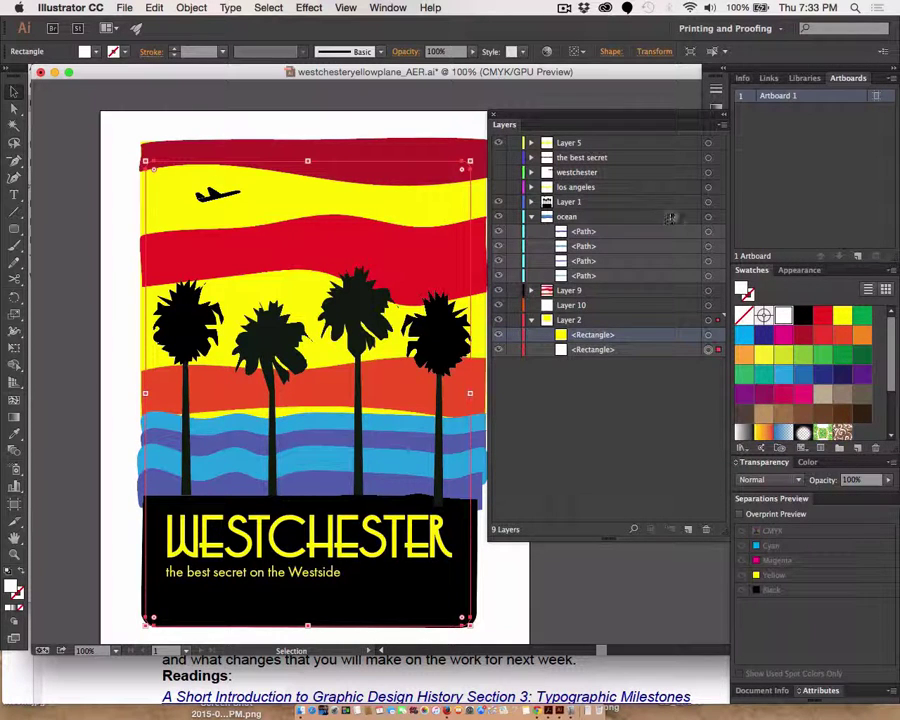
Step: Target Layer 1, ocean, Layer 9 and Layer 10 together so that their artwork is selected
{"action": "left_click", "coordinate": [708, 202]}
{"action": "left_click", "coordinate": [709, 217], "text": "shift"}
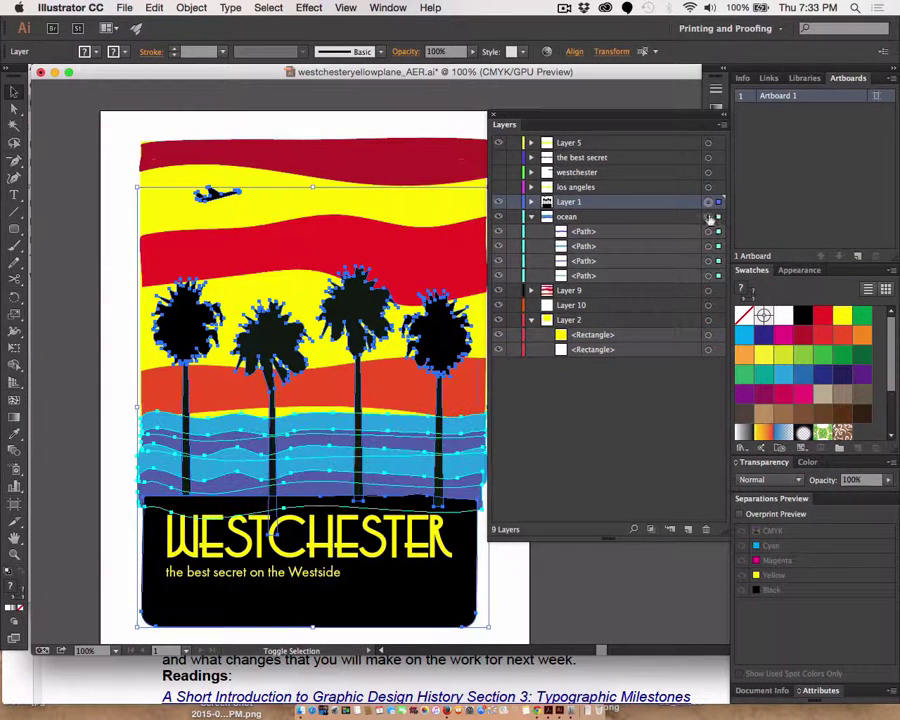
{"action": "left_click", "coordinate": [708, 291], "text": "shift"}
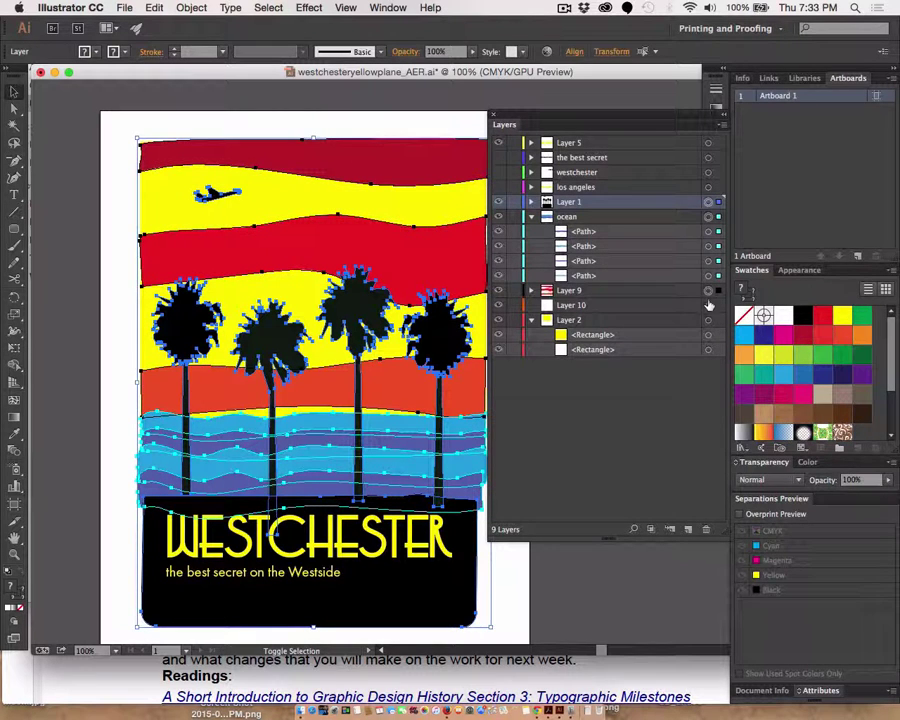
{"action": "left_click", "coordinate": [707, 306], "text": "shift"}
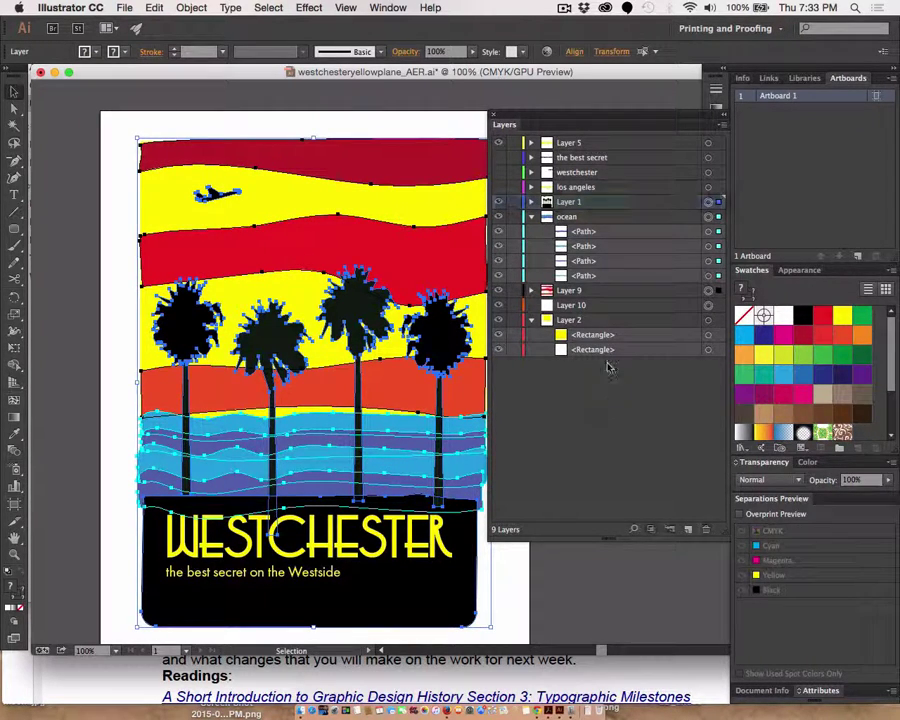
Step: Delete the unused hidden layers "the best secret", "westchester" and "los angeles" with their artwork
{"action": "left_click", "coordinate": [590, 160]}
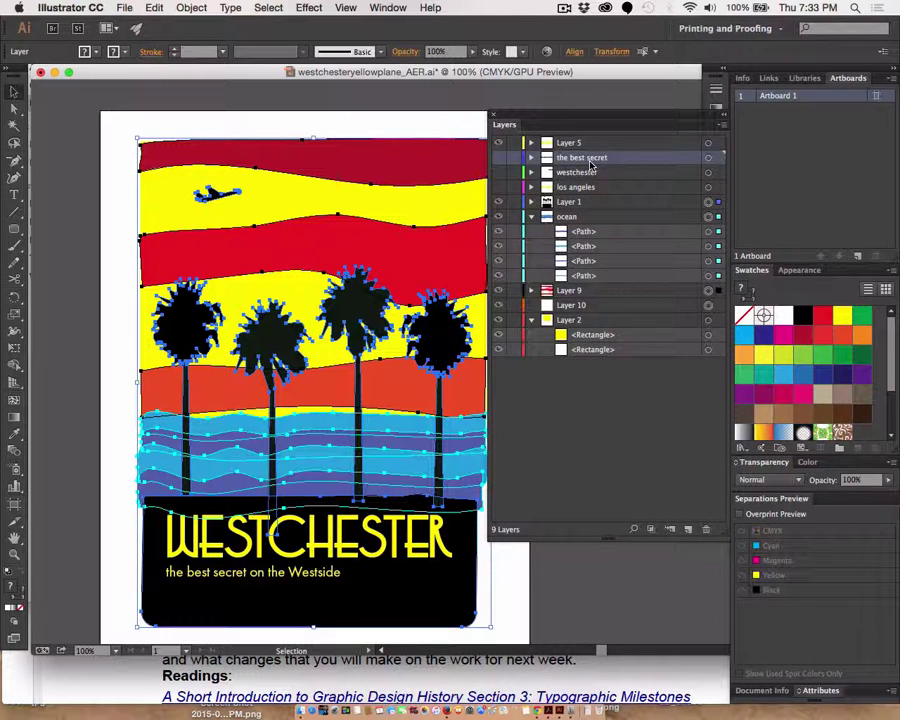
{"action": "left_click", "coordinate": [705, 530]}
{"action": "left_click", "coordinate": [578, 306]}
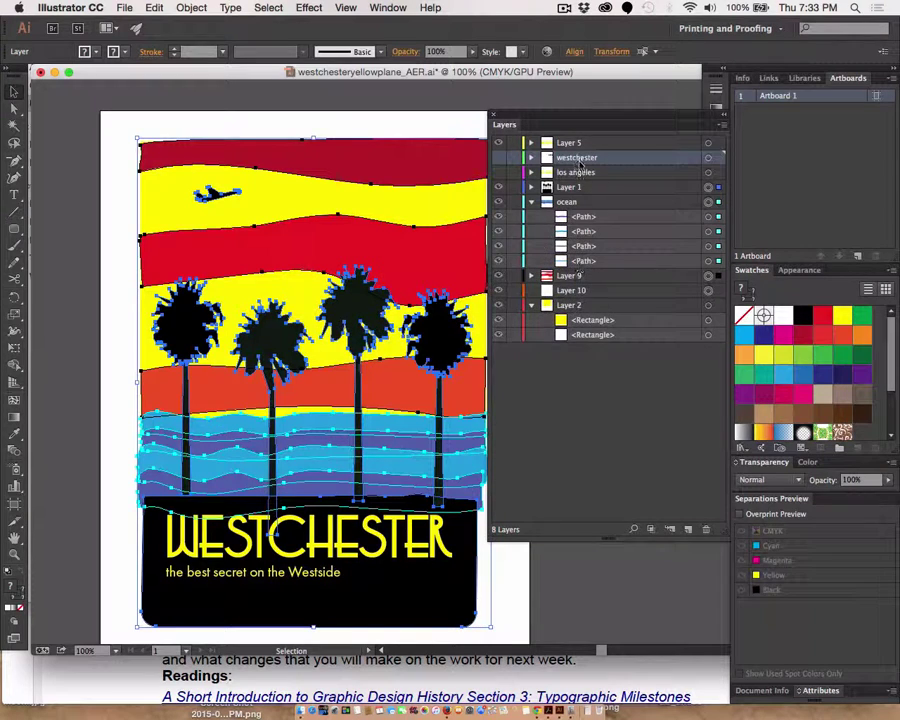
{"action": "left_click", "coordinate": [705, 529]}
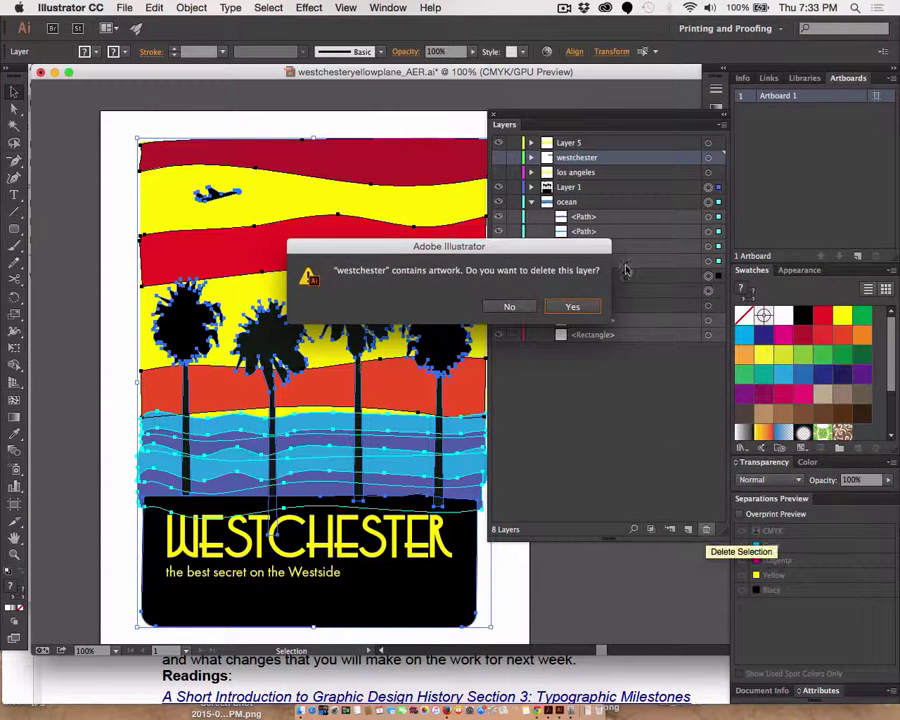
{"action": "left_click", "coordinate": [573, 308]}
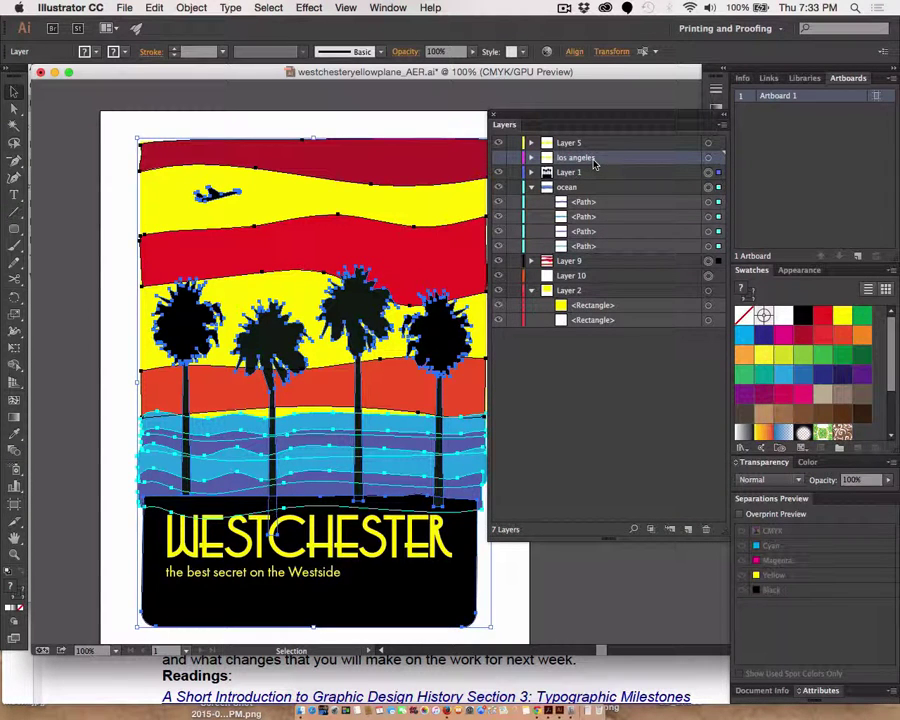
{"action": "left_click", "coordinate": [706, 529]}
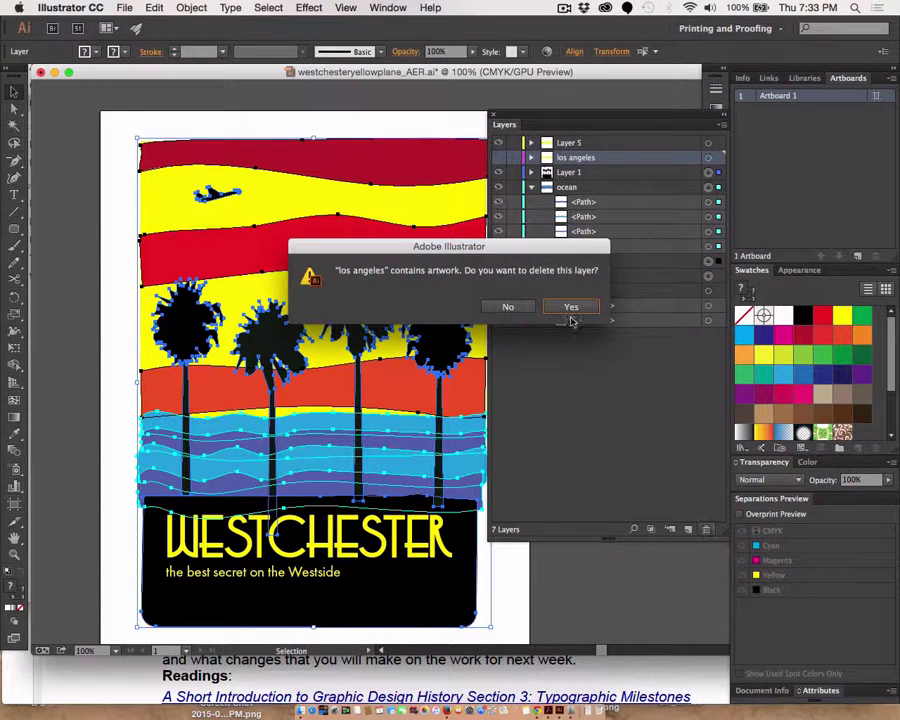
{"action": "left_click", "coordinate": [572, 305]}
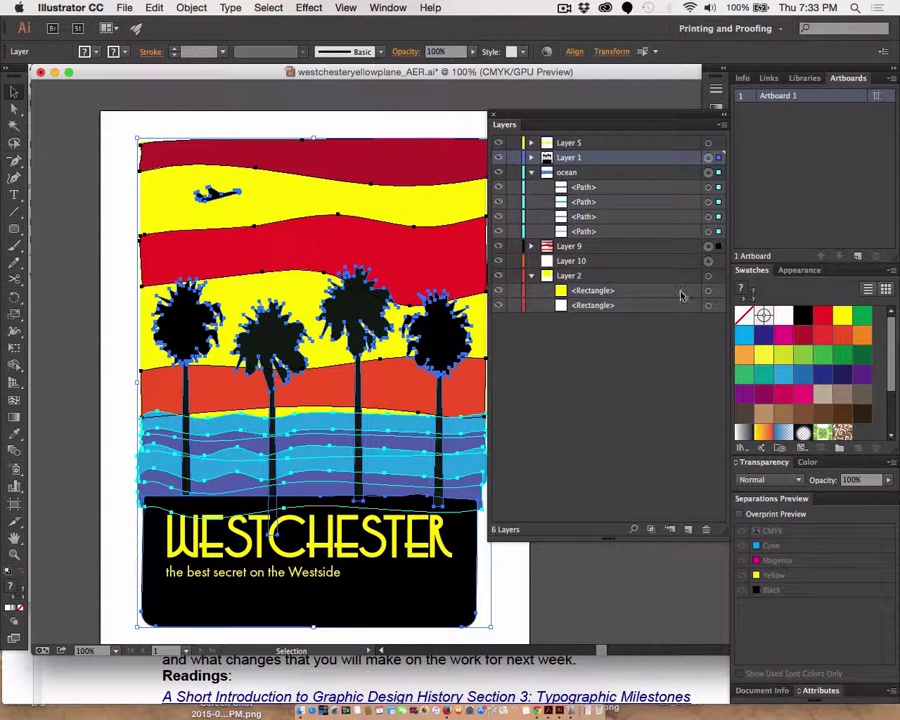
Step: Group all of the poster artwork, including the yellow rectangle but leaving out the white rounded rectangle in Layer 2
{"action": "left_click", "coordinate": [665, 352]}
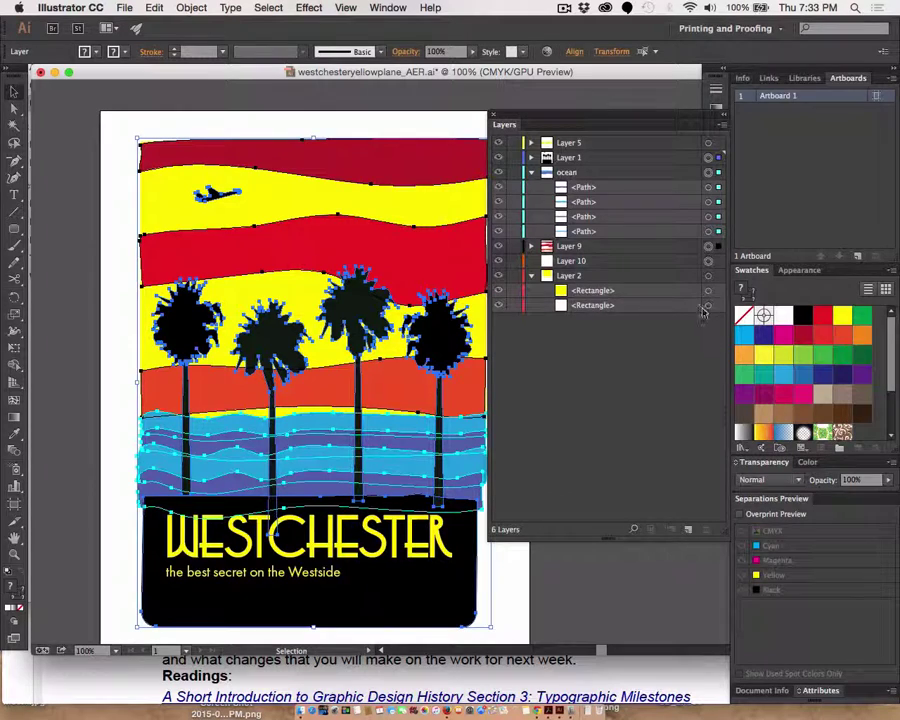
{"action": "left_click", "coordinate": [41, 202]}
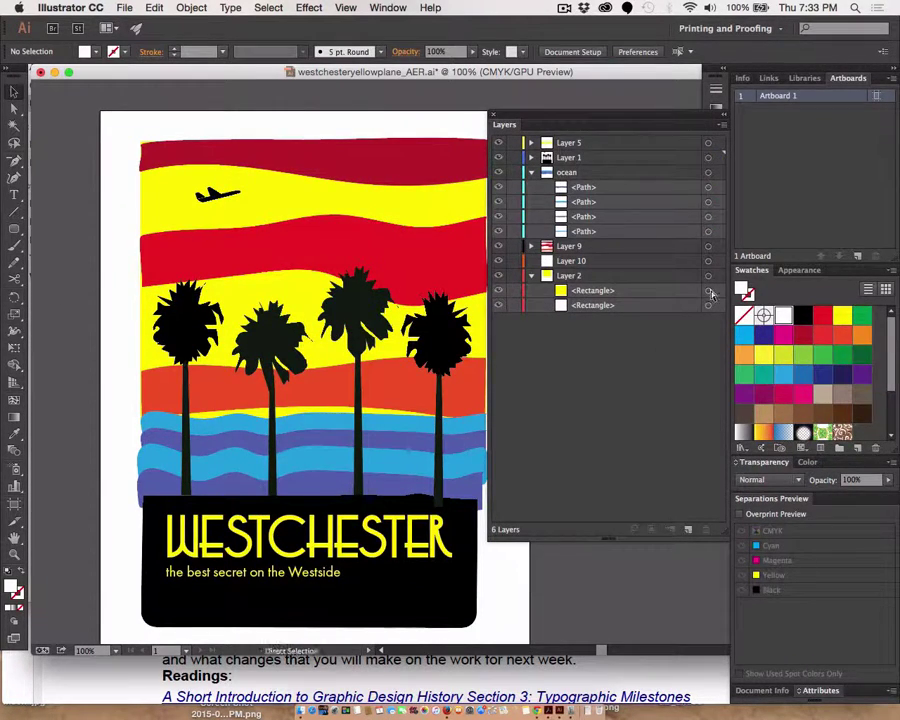
{"action": "key", "text": "super+a"}
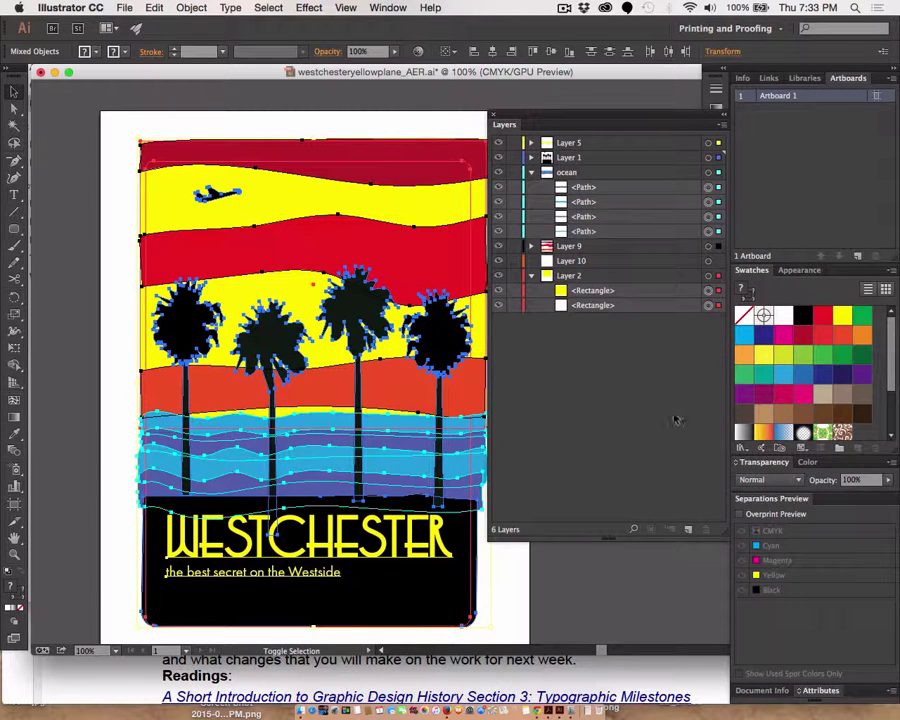
{"action": "left_click", "coordinate": [708, 305], "text": "shift"}
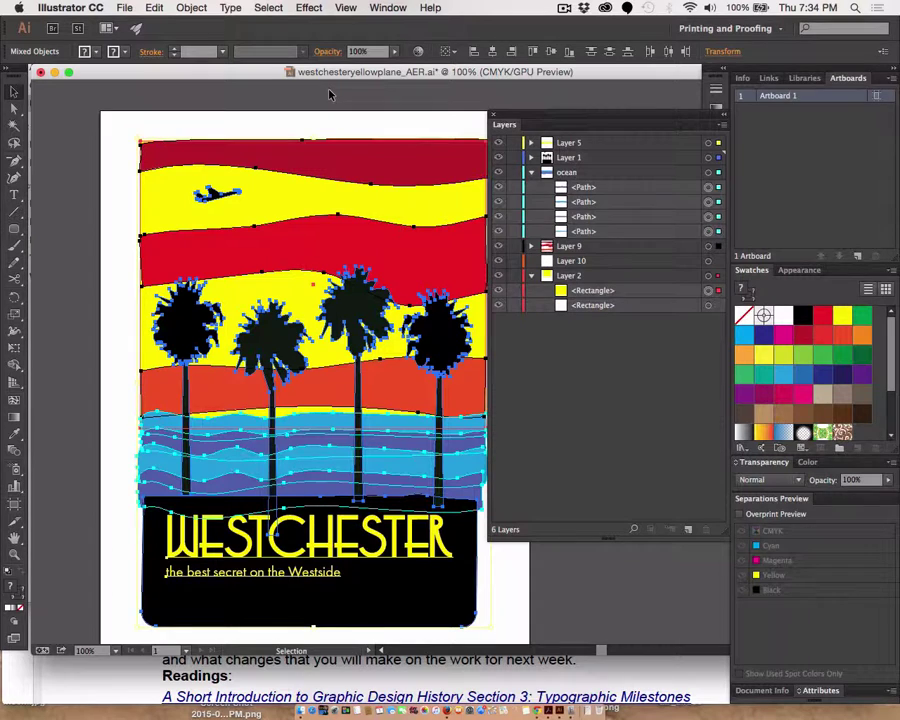
{"action": "left_click", "coordinate": [192, 8]}
{"action": "left_click", "coordinate": [196, 60]}
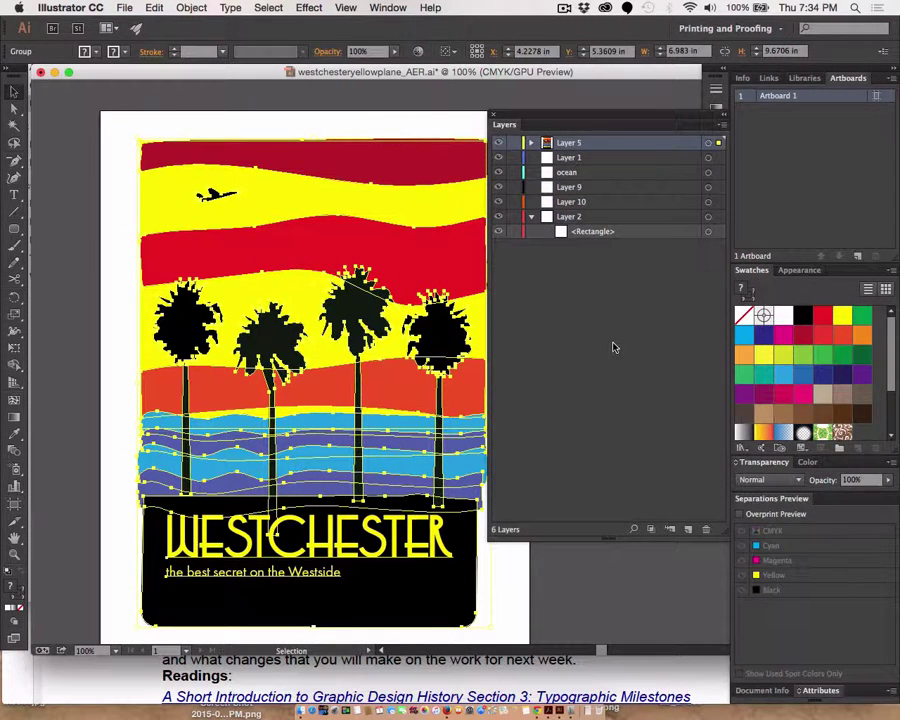
{"action": "key", "text": "super+a"}
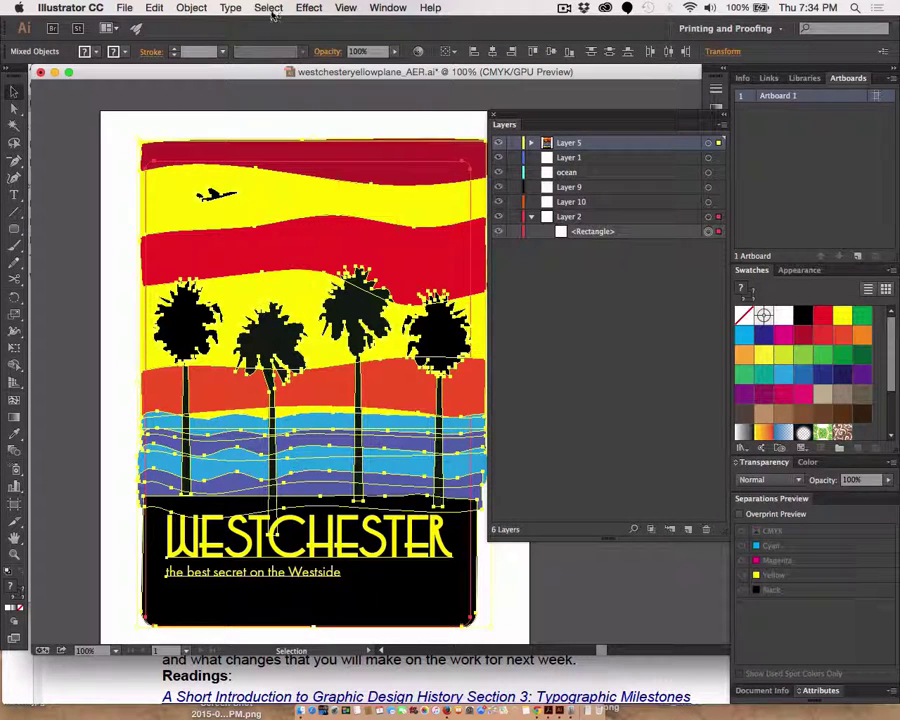
{"action": "left_click", "coordinate": [191, 7]}
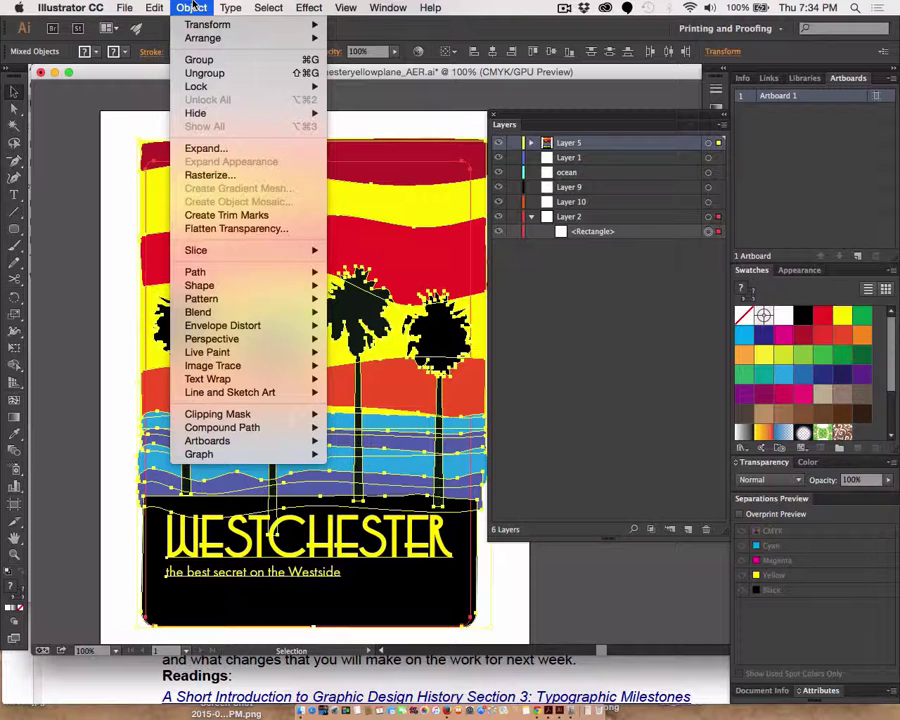
{"action": "mouse_move", "coordinate": [318, 414]}
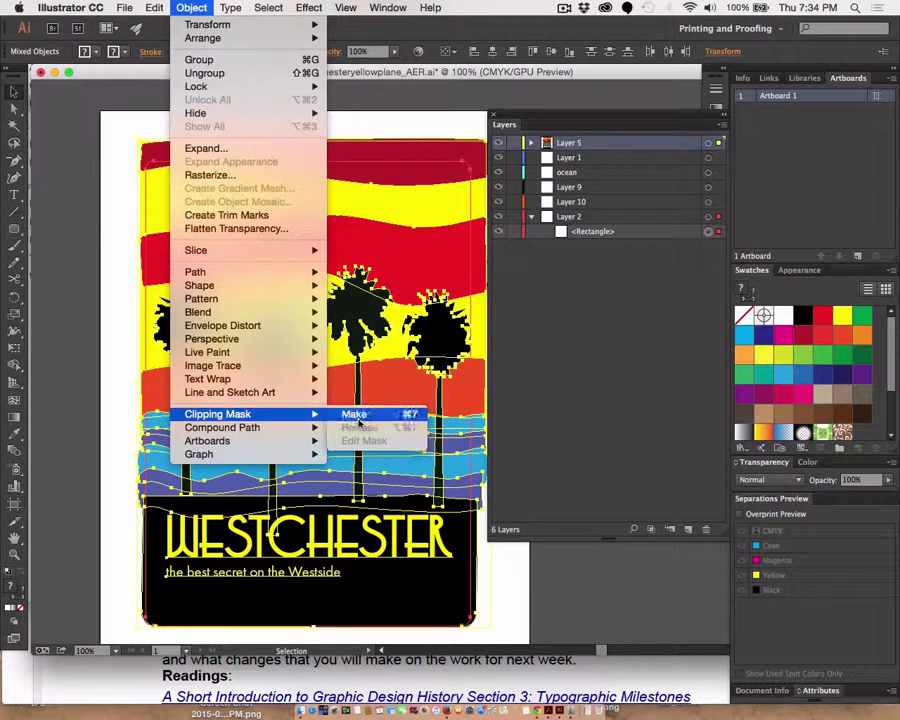
{"action": "left_click", "coordinate": [358, 418]}
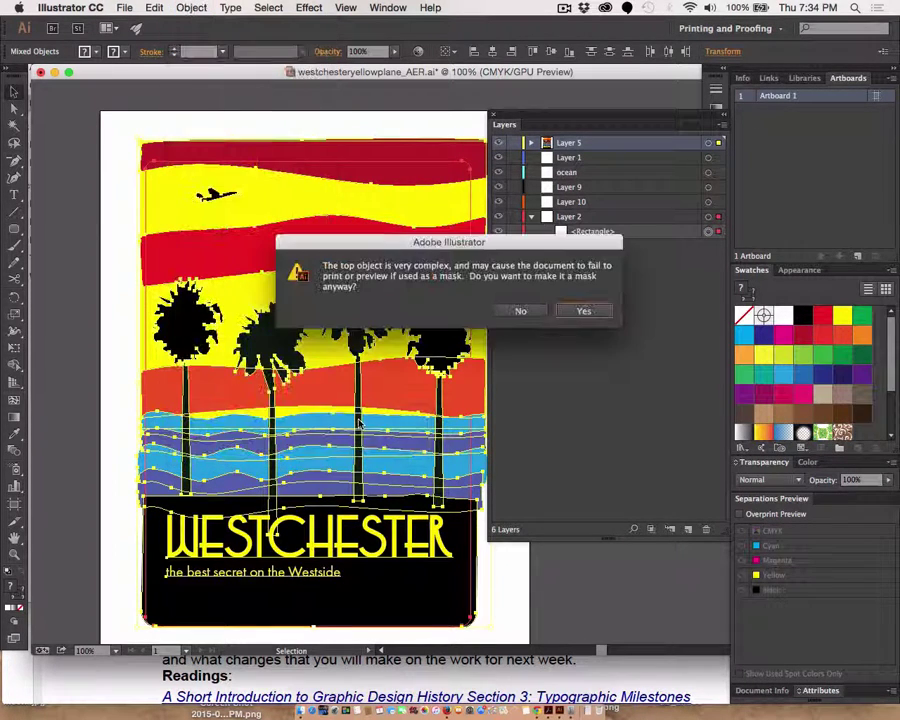
{"action": "left_click", "coordinate": [519, 312]}
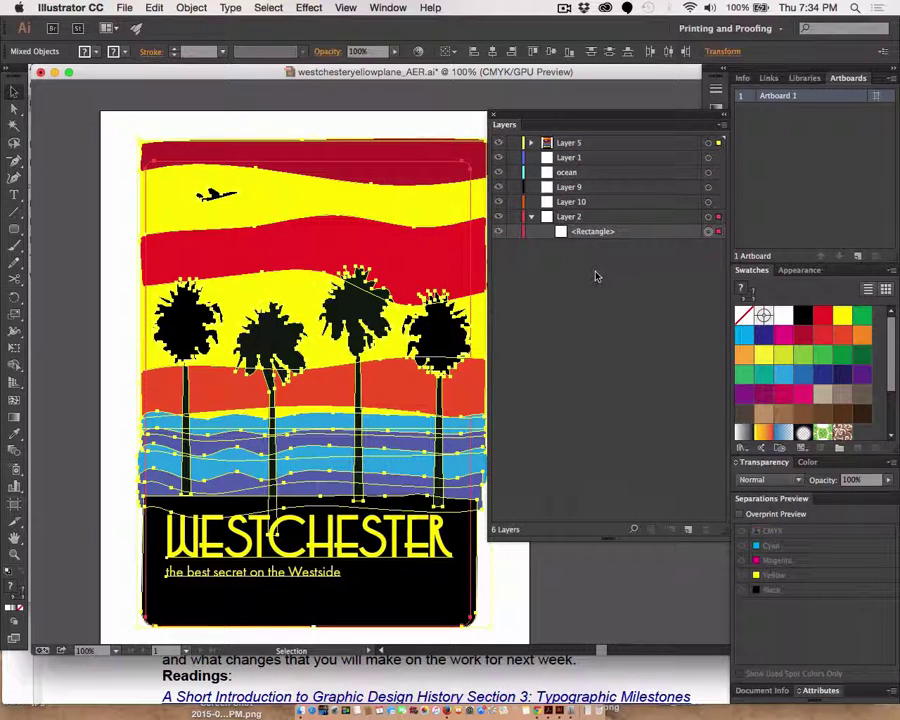
Step: Move the white rounded rectangle above the grouped artwork in Layer 5 and make it the clipping mask for the whole poster
{"action": "left_click_drag", "start_coordinate": [590, 231], "coordinate": [563, 145]}
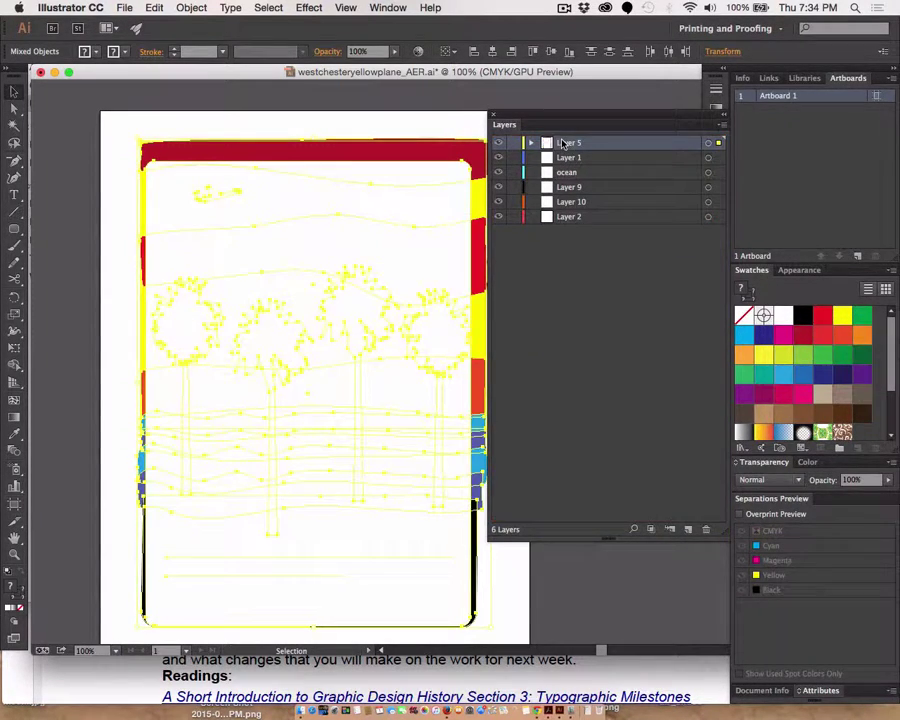
{"action": "left_click", "coordinate": [88, 297]}
{"action": "key", "text": "super+a"}
{"action": "left_click", "coordinate": [191, 8]}
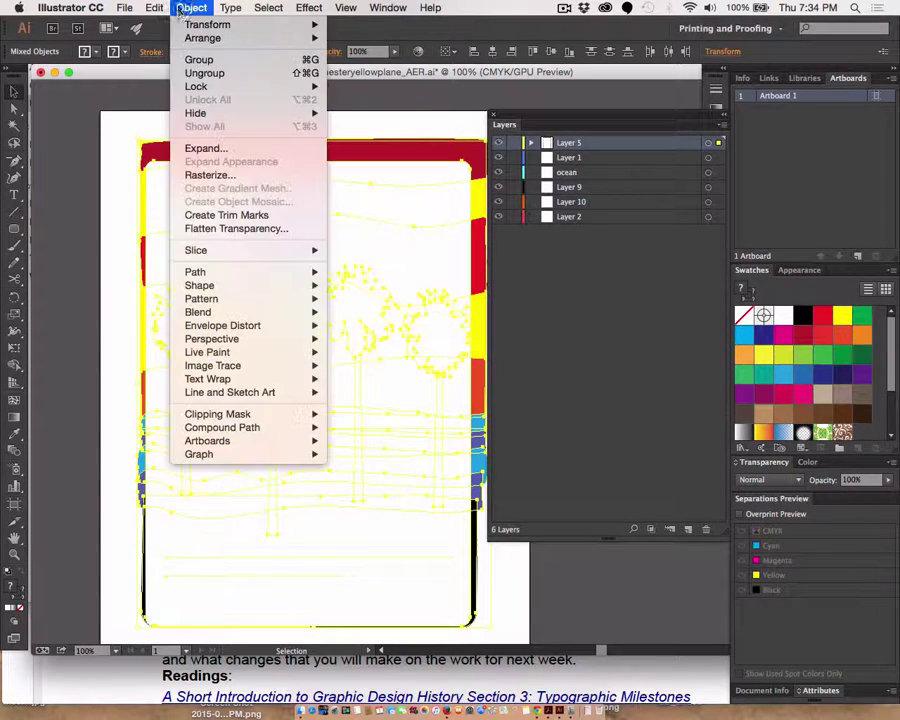
{"action": "mouse_move", "coordinate": [250, 413]}
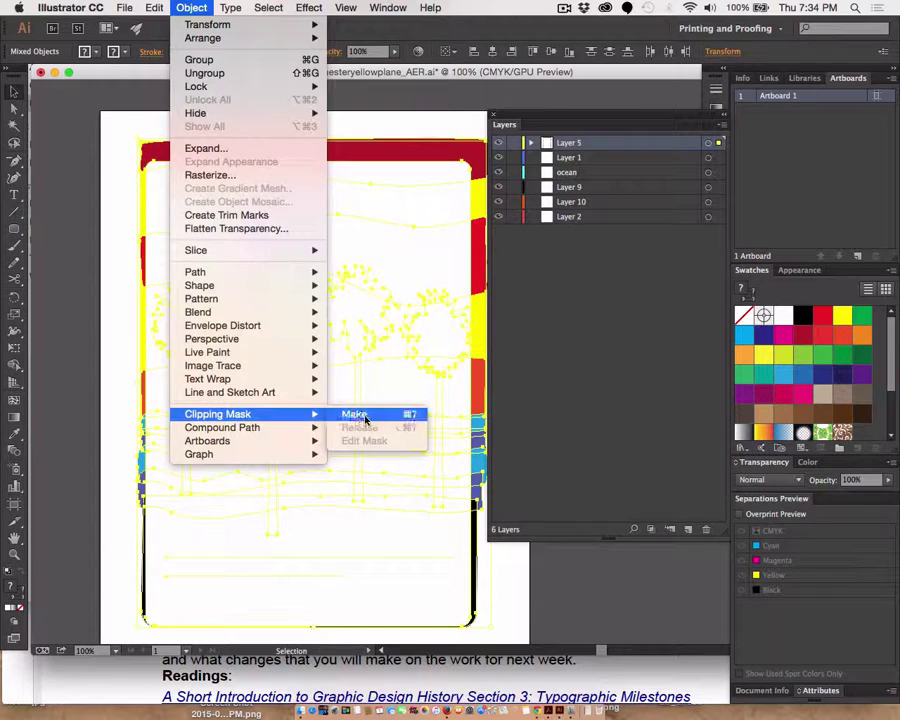
{"action": "left_click", "coordinate": [360, 413]}
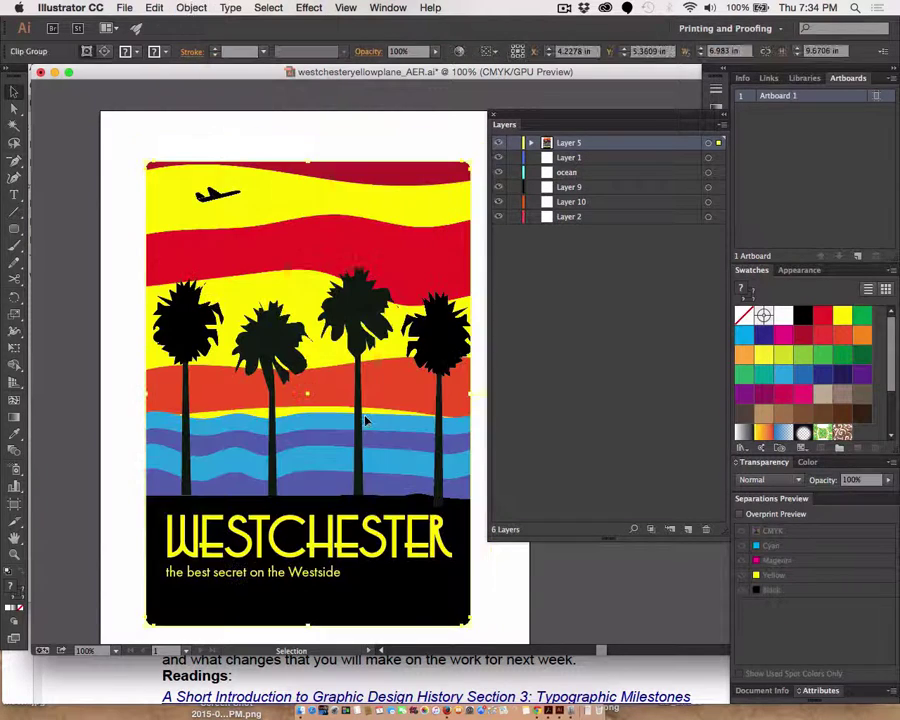
{"action": "left_click", "coordinate": [50, 370]}
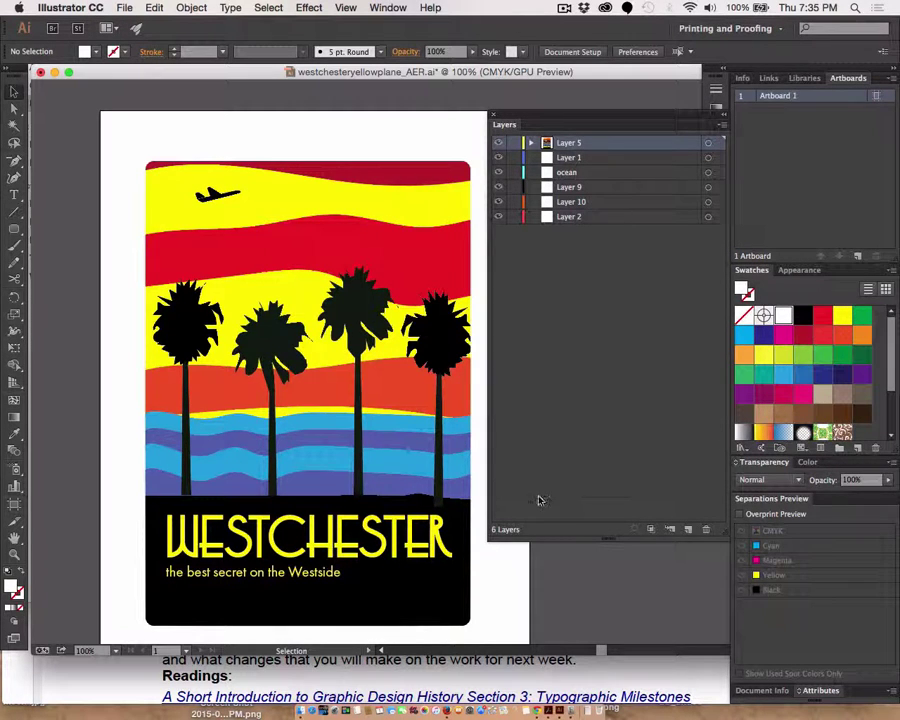
{"action": "left_click", "coordinate": [565, 8]}
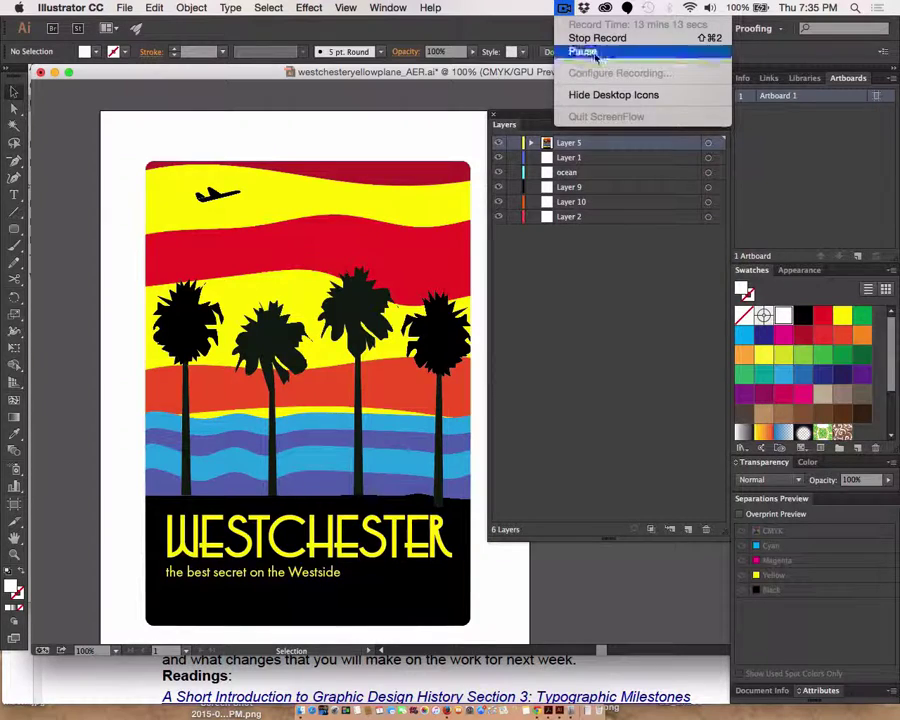